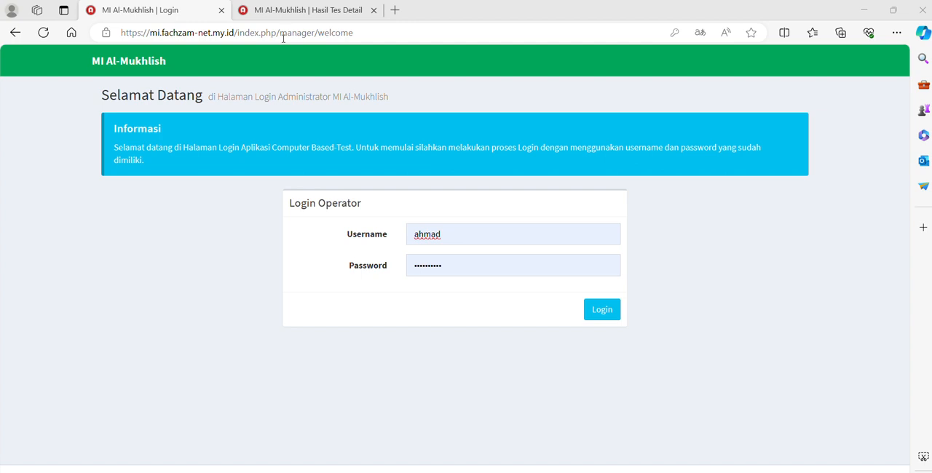
# Load the site's root address mi.fachzam-net.my.id without the manager path
pyautogui.click(235, 33)
pyautogui.moveTo(235, 33); pyautogui.dragTo(462, 72)
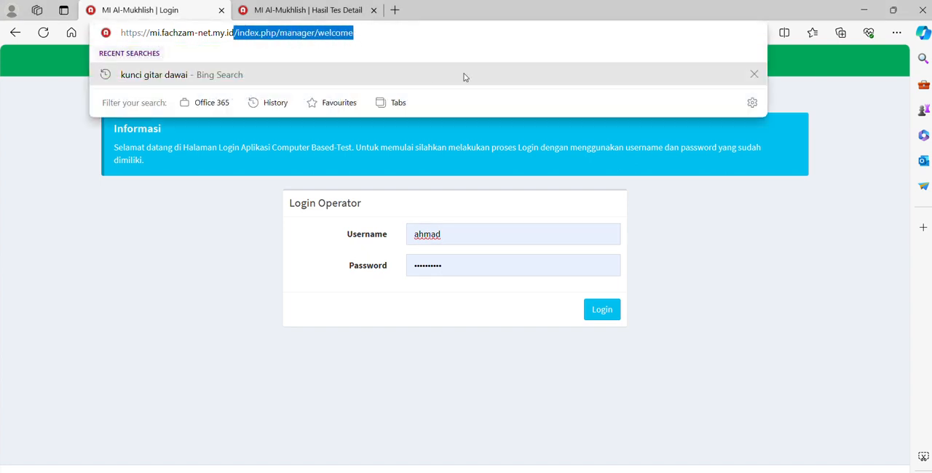
pyautogui.press('BackSpace')
pyautogui.press('Return')
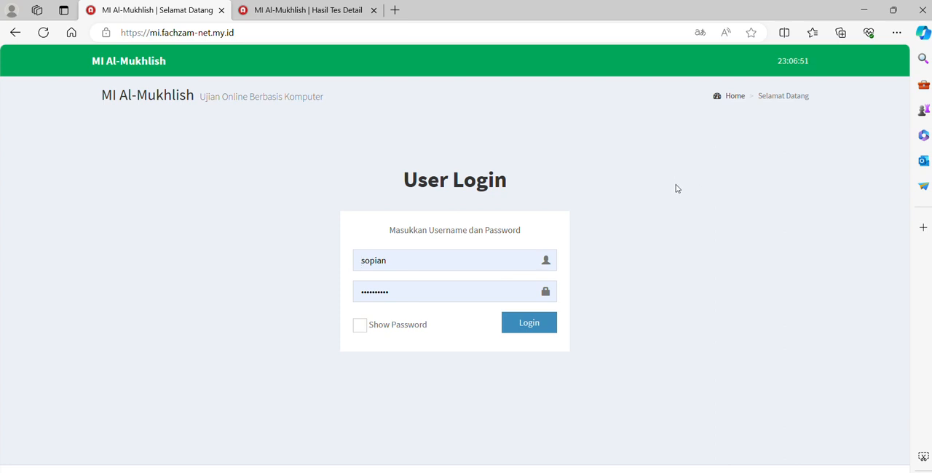
# Go from the user login page to the operator login page through the Log In Operator link
pyautogui.moveTo(677, 191); pyautogui.dragTo(679, 201)
pyautogui.scroll(-1, 765, 292)
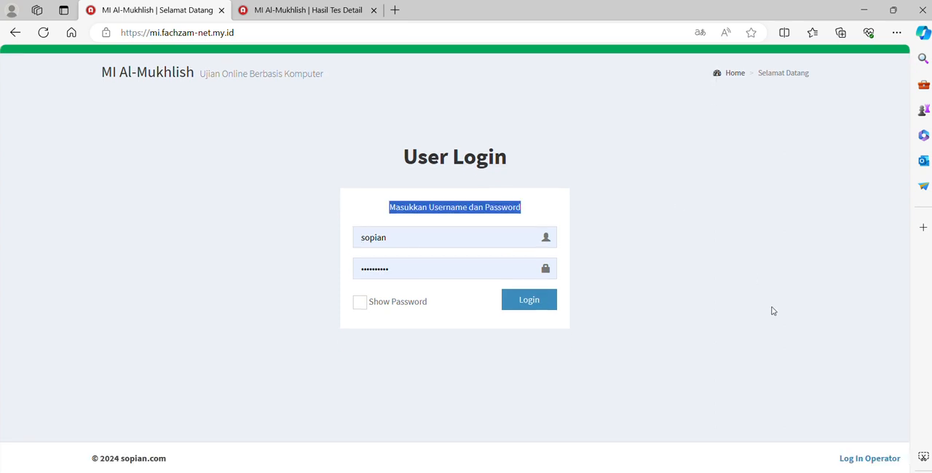
pyautogui.scroll(1, 786, 321)
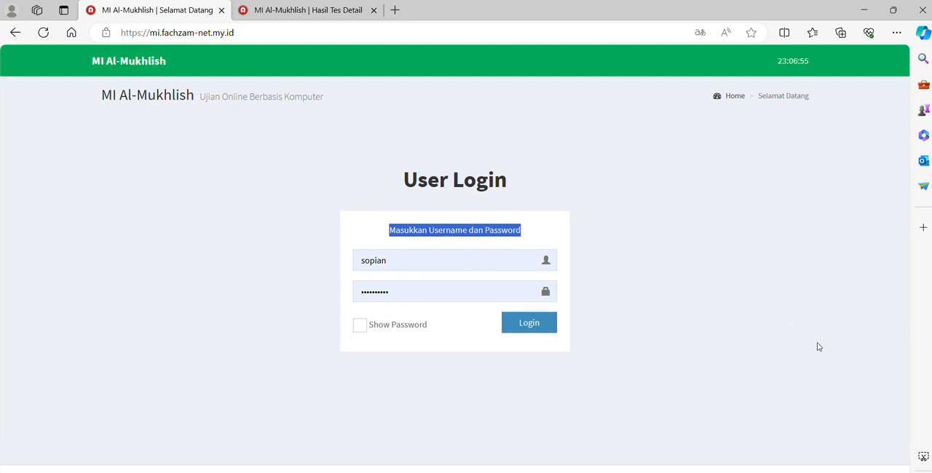
pyautogui.scroll(-1, 876, 466)
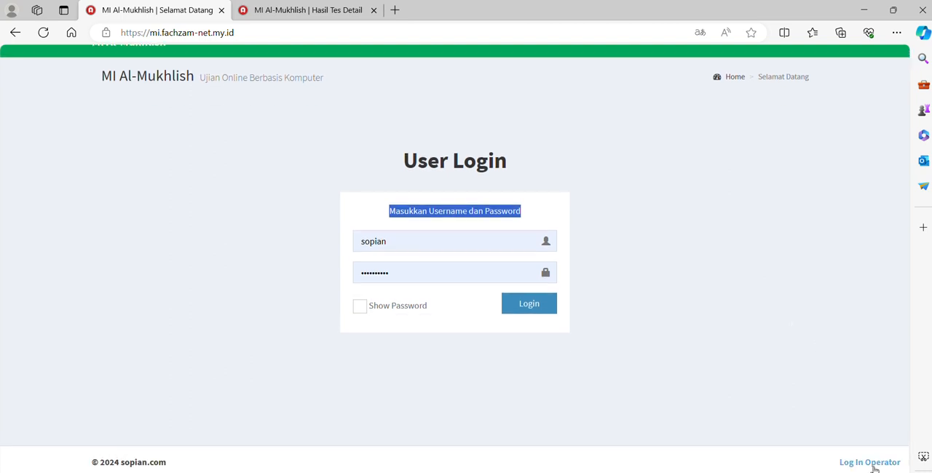
pyautogui.click(875, 468)
pyautogui.scroll(1, 643, 198)
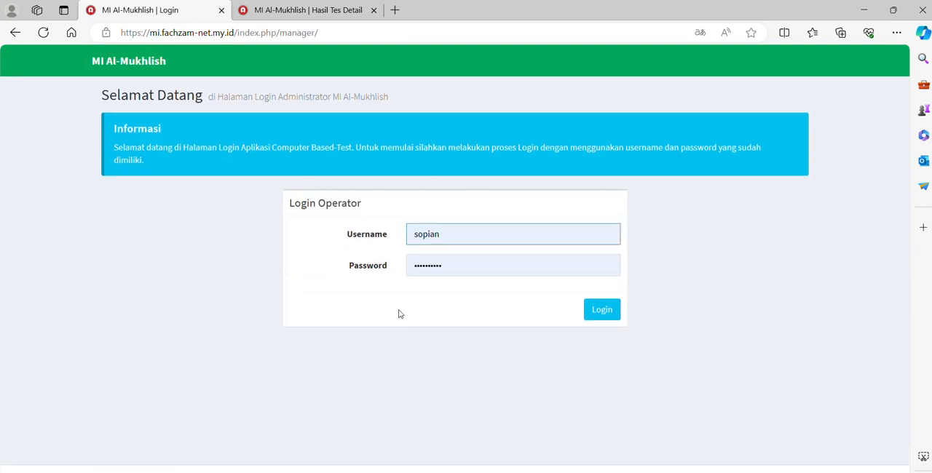
# Replace the prefilled operator username with the teacher's username and try to log in with the prefilled password
pyautogui.doubleClick(499, 235)
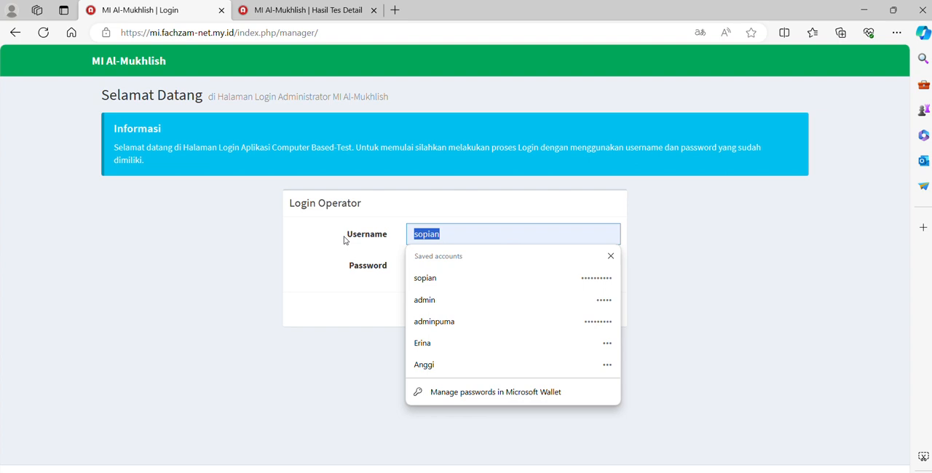
pyautogui.write('ahmad')
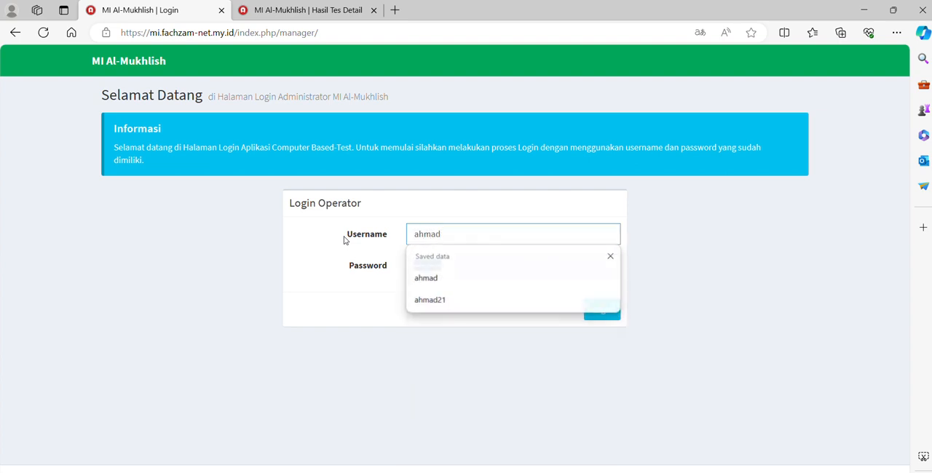
pyautogui.press('Tab')
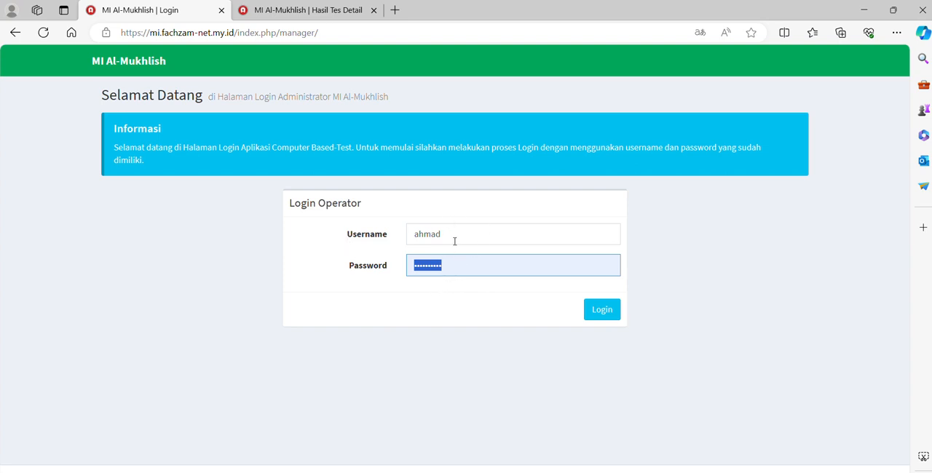
pyautogui.click(586, 310)
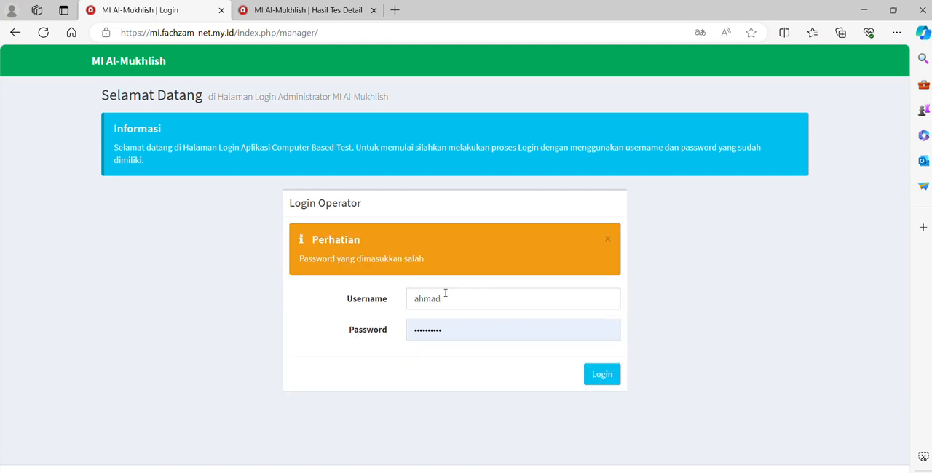
# Enter the operator account's password, log in, and dismiss the browser's offer to save the password
pyautogui.doubleClick(469, 323)
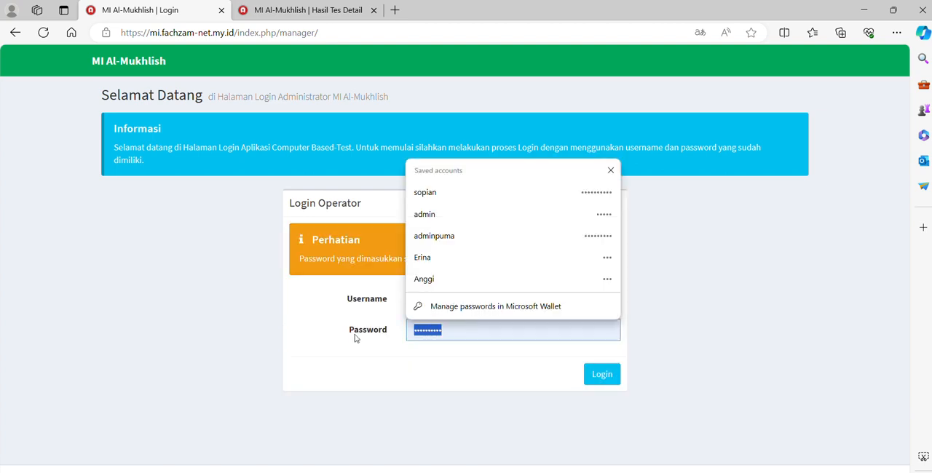
pyautogui.write('•••••••••')
pyautogui.press('Return')
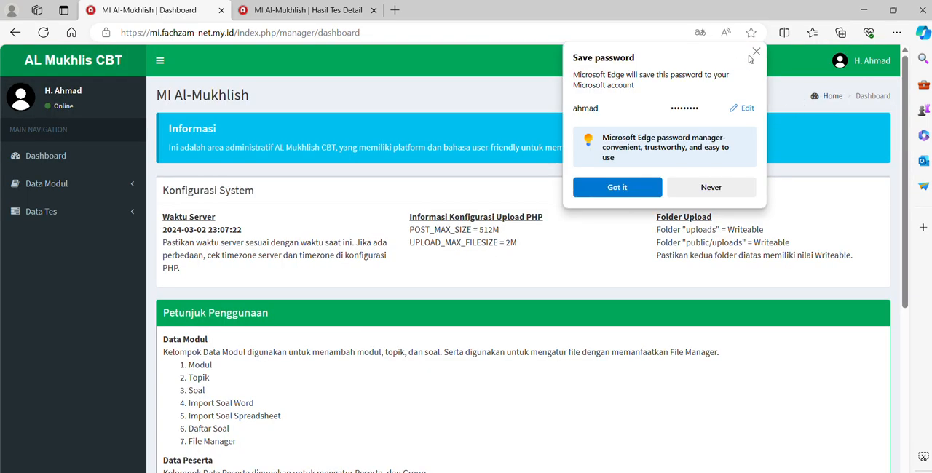
pyautogui.click(756, 51)
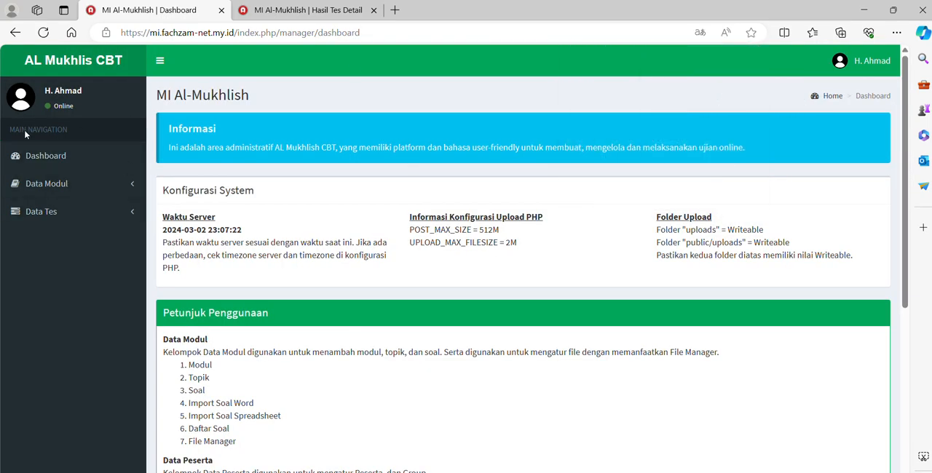
# Examine which functions the Data Modul and Data Tes groups offer
pyautogui.click(60, 188)
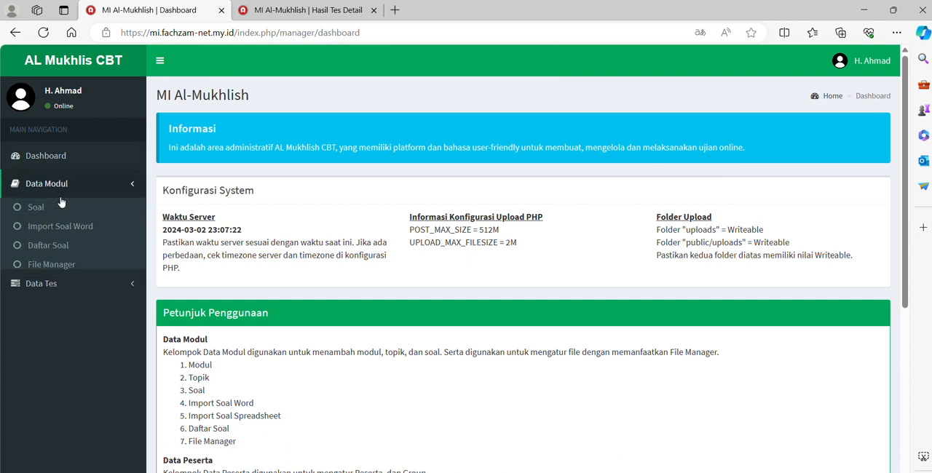
pyautogui.click(60, 289)
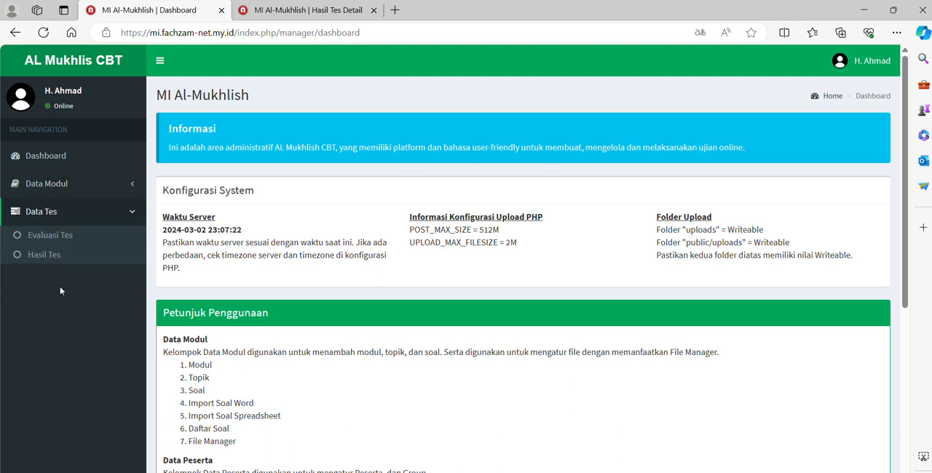
pyautogui.click(92, 196)
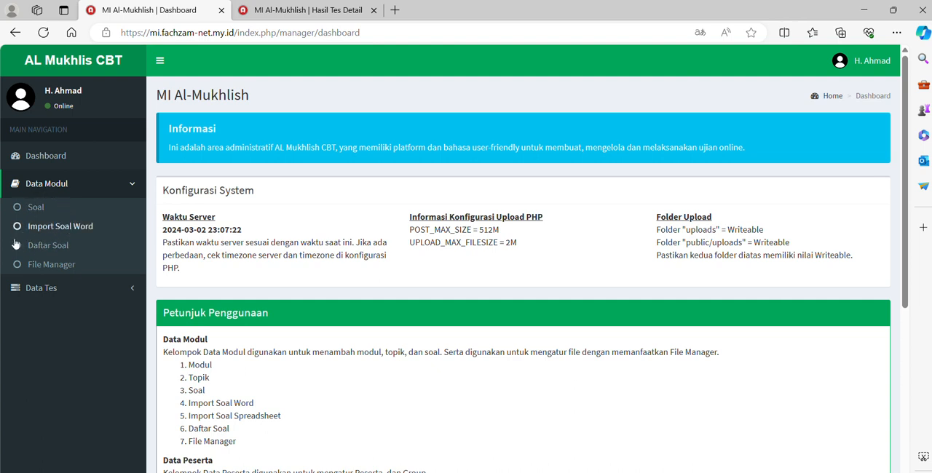
pyautogui.click(90, 288)
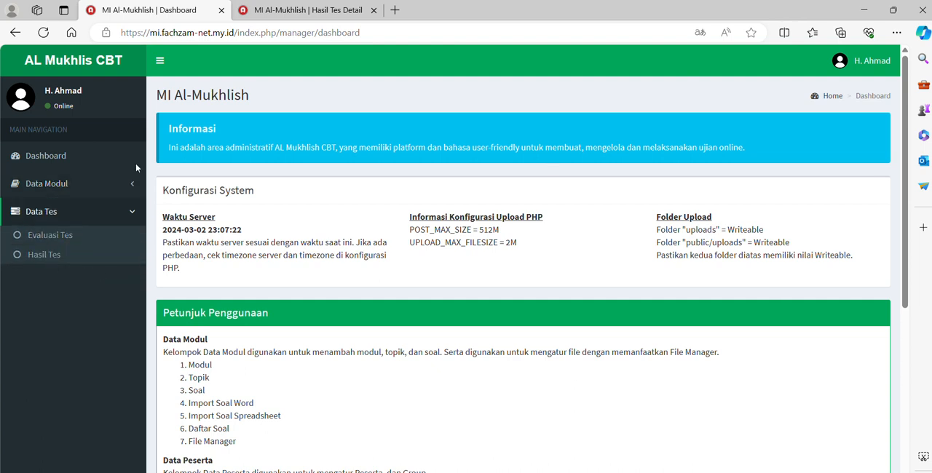
# Open the Soal question management page of Data Modul and look over its form
pyautogui.click(82, 188)
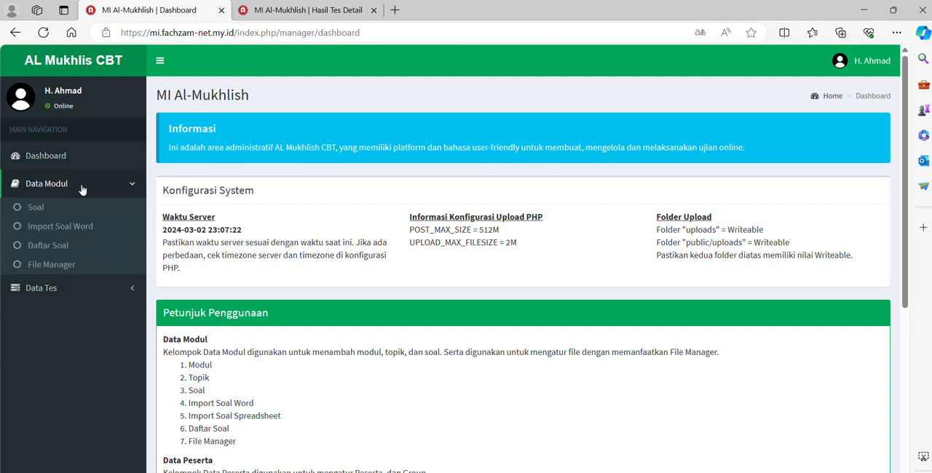
pyautogui.click(34, 208)
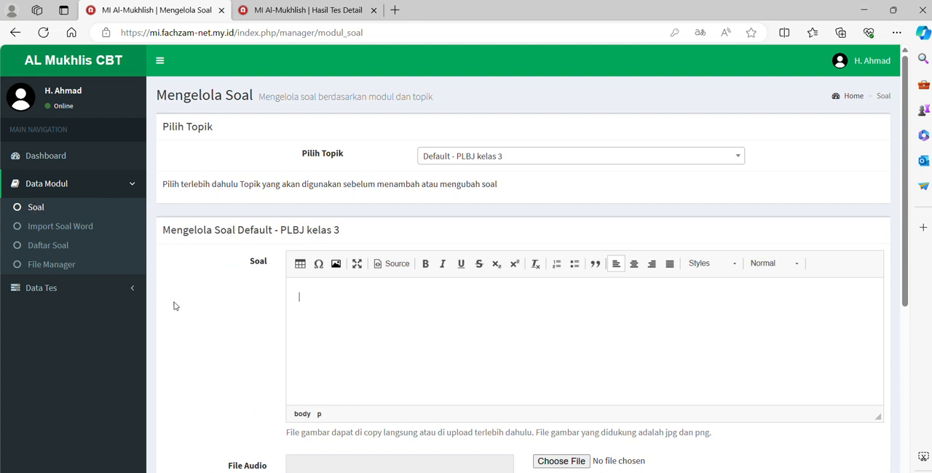
pyautogui.scroll(-1, 271, 301)
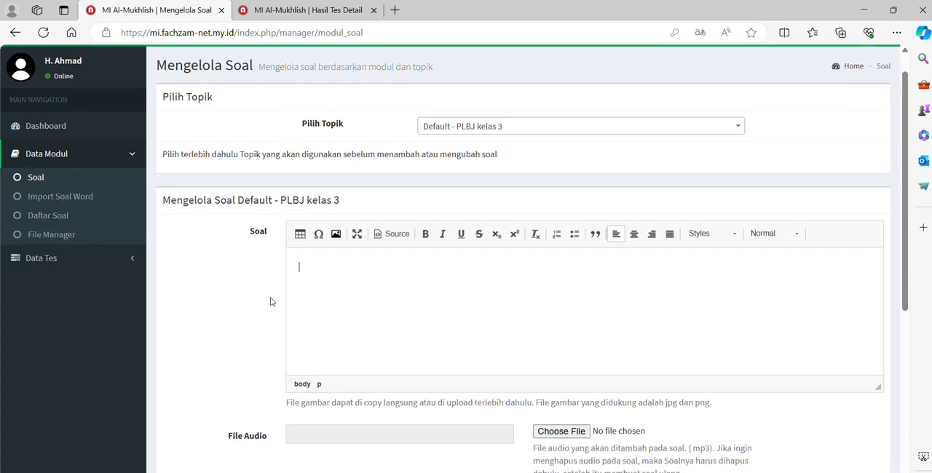
pyautogui.scroll(-1, 271, 302)
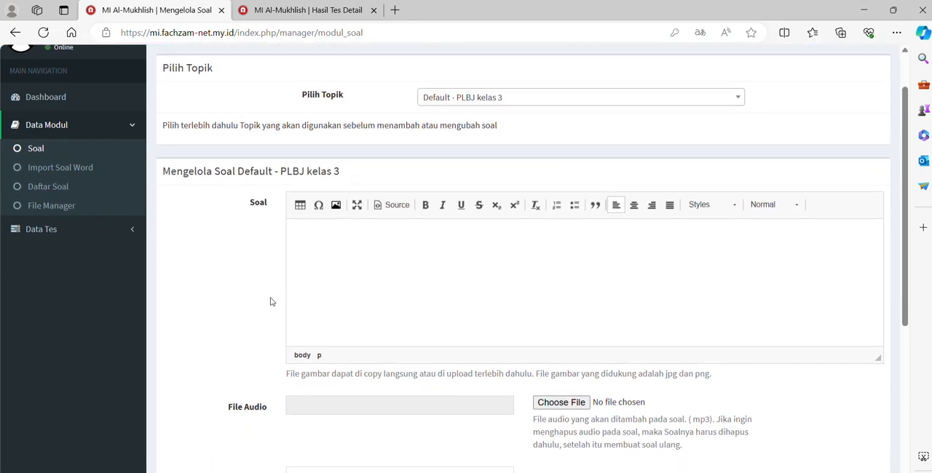
pyautogui.scroll(-3, 271, 301)
pyautogui.scroll(2, 271, 302)
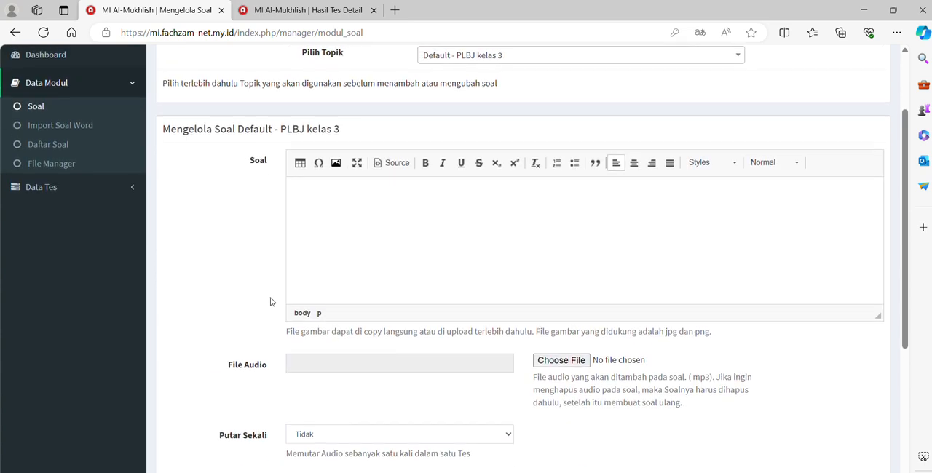
pyautogui.scroll(3, 339, 277)
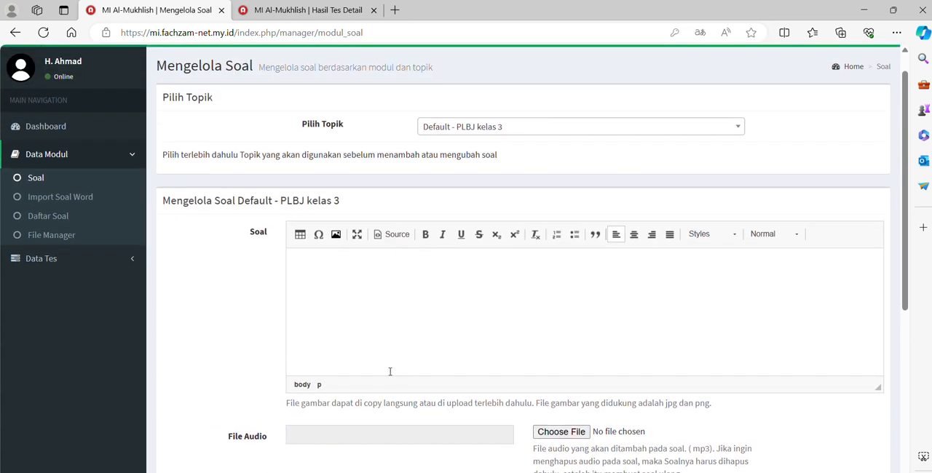
# Choose Default - Fiqih kelas 4 as the topic for managing questions
pyautogui.click(346, 291)
pyautogui.click(635, 130)
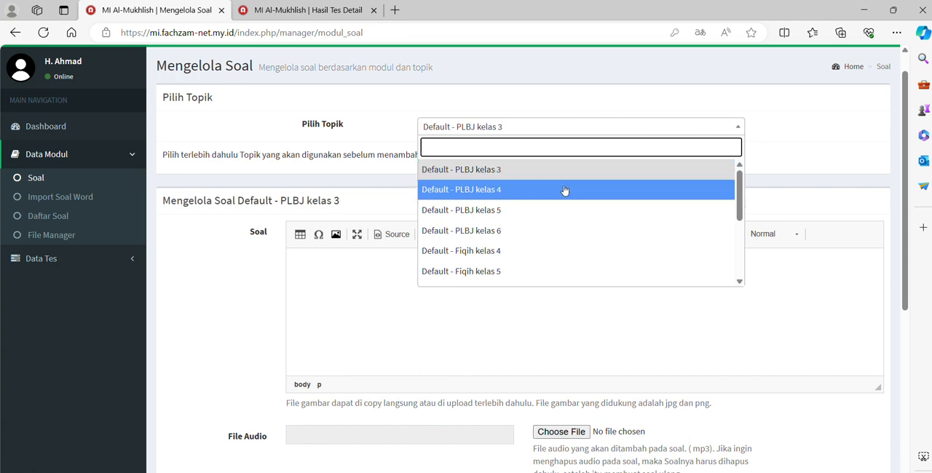
pyautogui.click(529, 251)
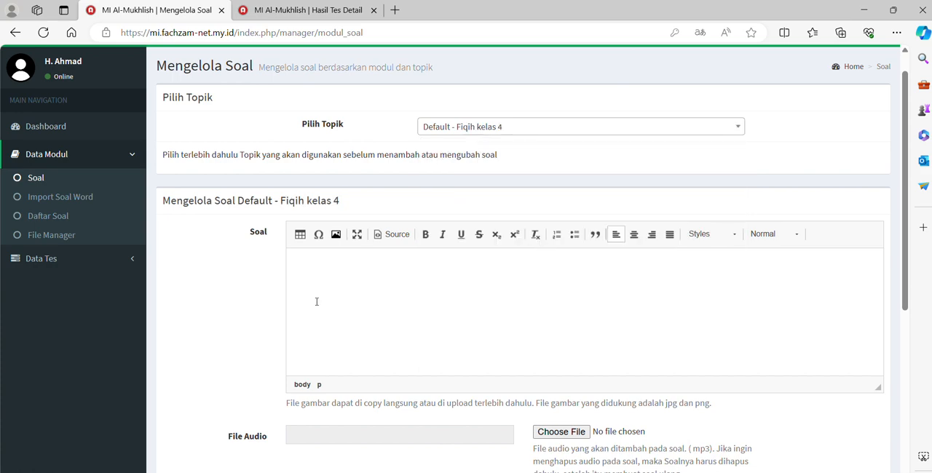
# Review the question form's fields for the selected topic, from the Soal text and audio file to question type and difficulty level
pyautogui.scroll(-4, 316, 299)
pyautogui.scroll(3, 321, 265)
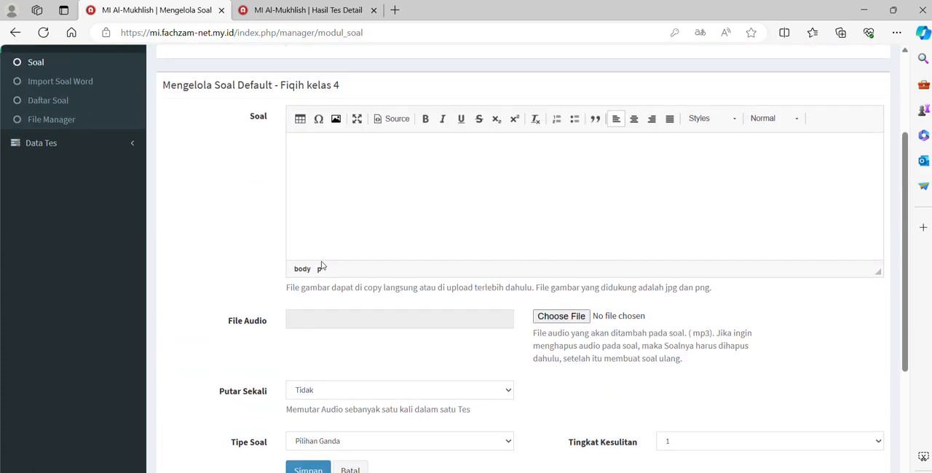
pyautogui.scroll(1, 244, 131)
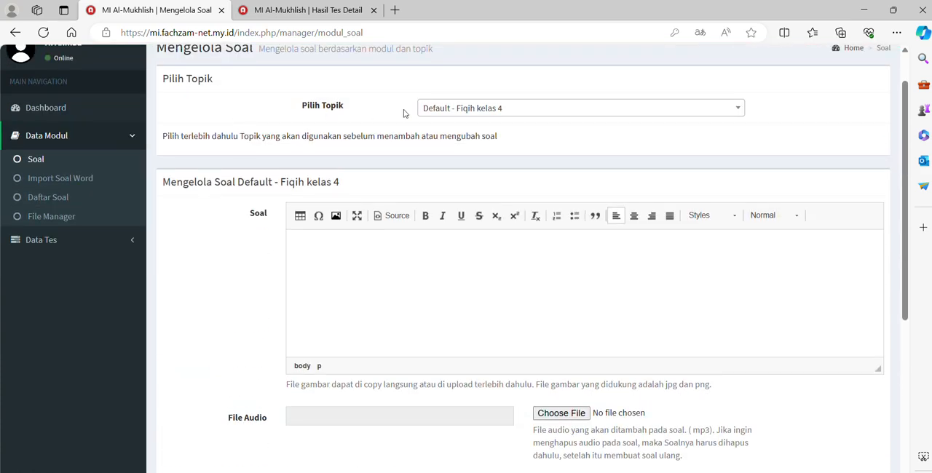
pyautogui.scroll(-3, 399, 315)
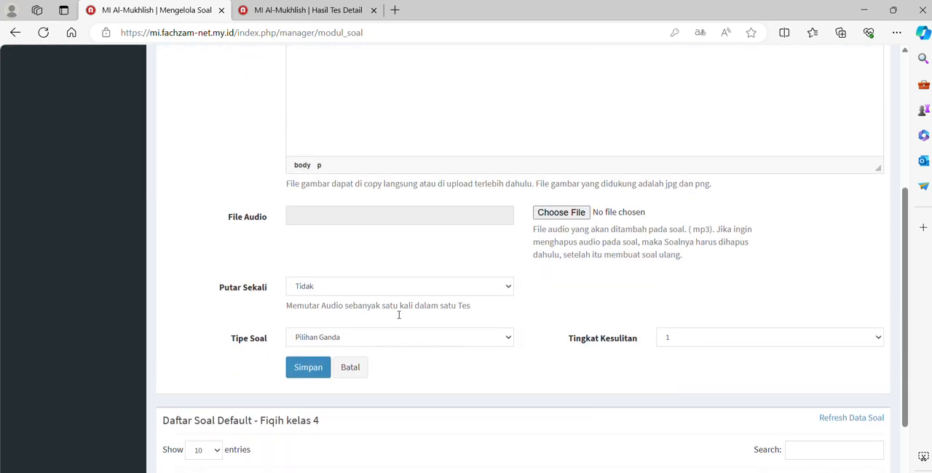
pyautogui.scroll(3, 398, 315)
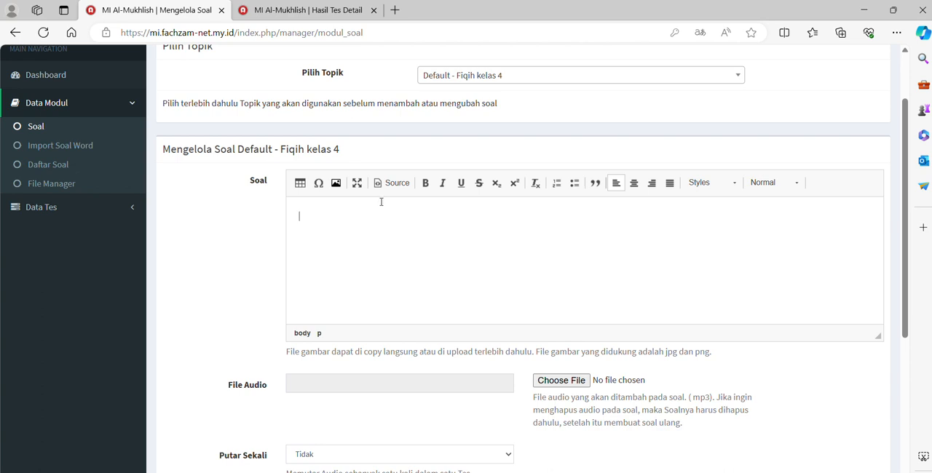
pyautogui.scroll(-2, 284, 309)
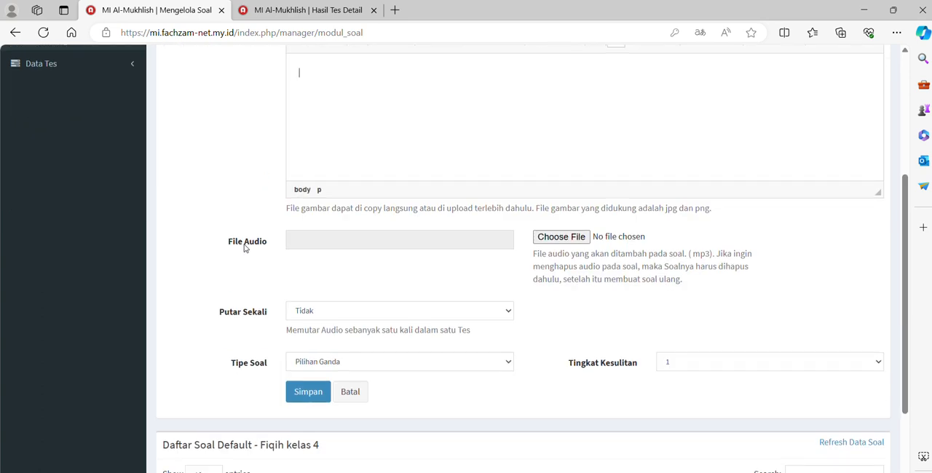
pyautogui.scroll(-1, 240, 321)
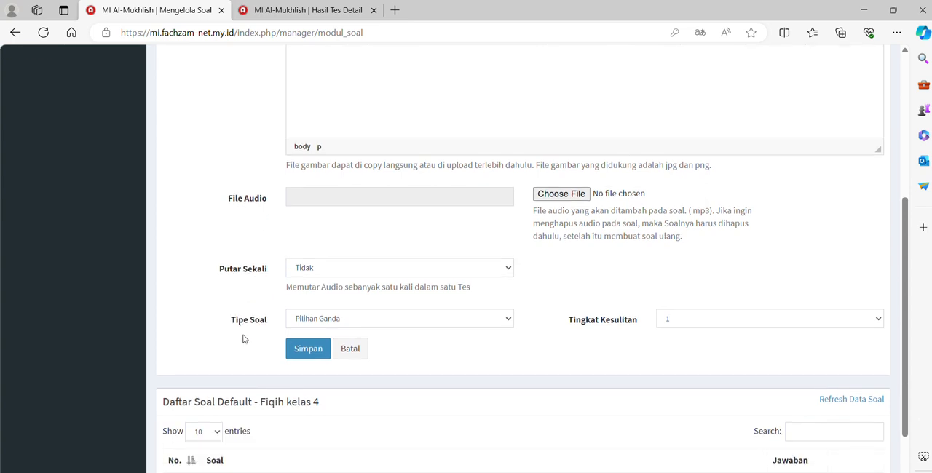
pyautogui.scroll(2, 243, 339)
pyautogui.scroll(1, 244, 342)
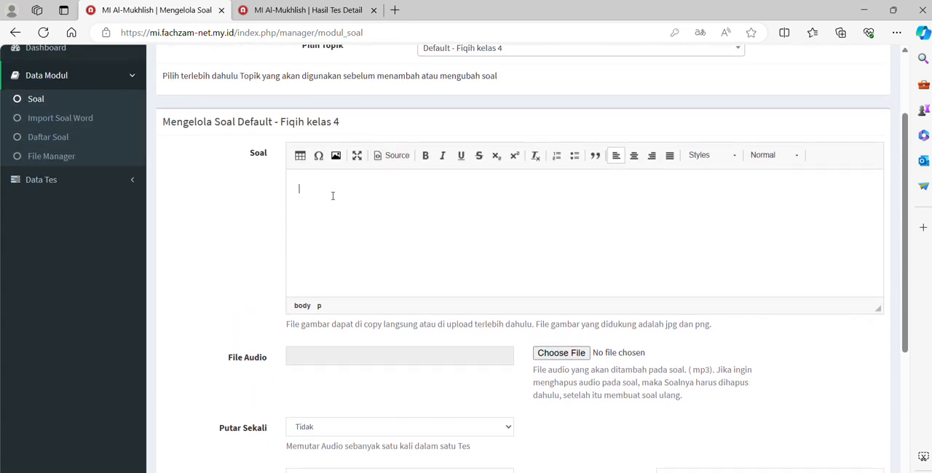
pyautogui.scroll(-1, 332, 196)
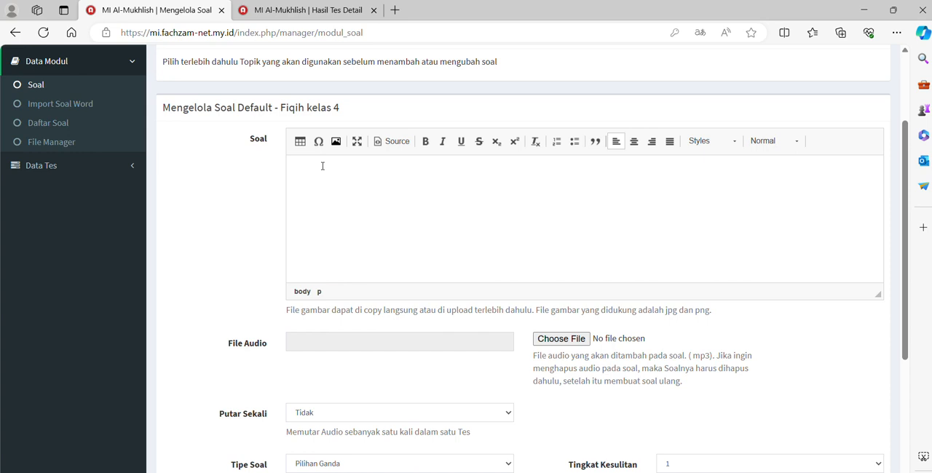
pyautogui.click(323, 166)
pyautogui.write('apa makanan hewan di bawah ini?')
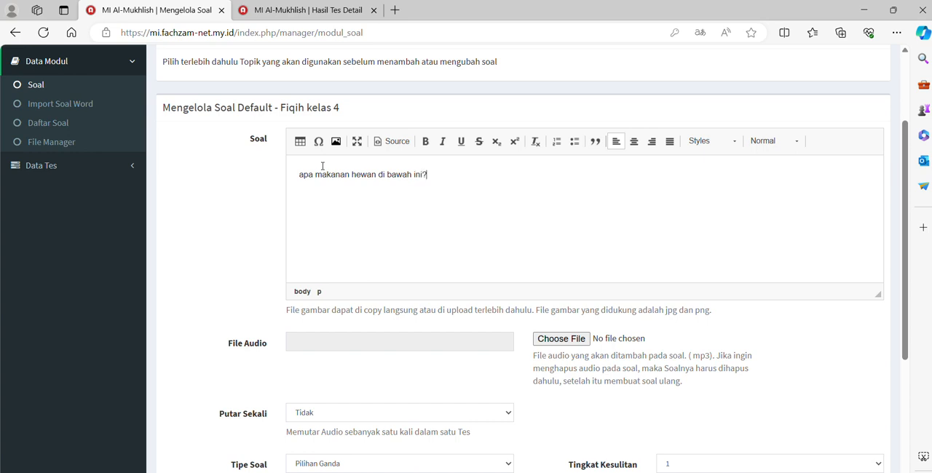
# Write the question "apa makanan hewan di bawah ini?" in the Soal text and add a new line below it
pyautogui.press('Return')
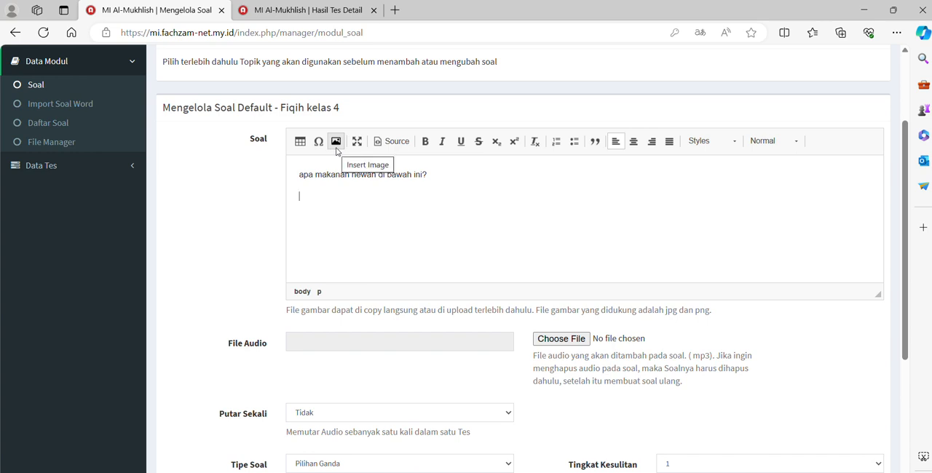
# Start inserting an image in the Soal text and choose topologi.png from the DATA (E:) drive as the upload file
pyautogui.click(336, 145)
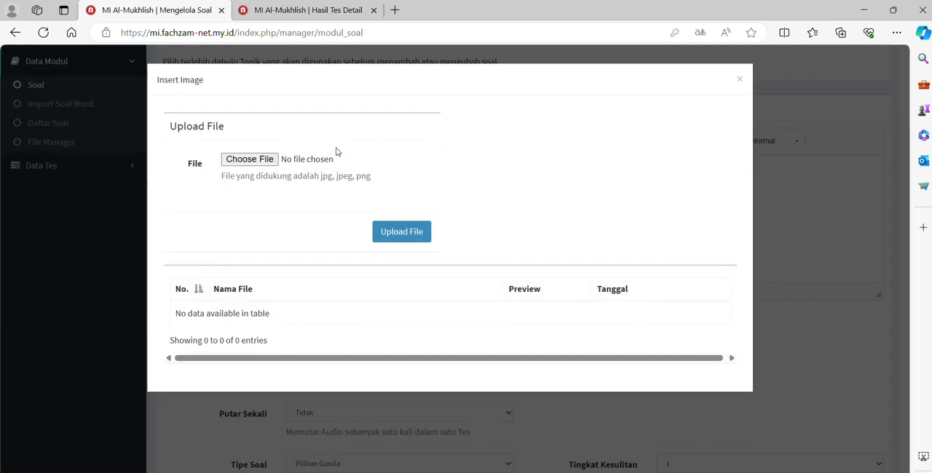
pyautogui.click(253, 163)
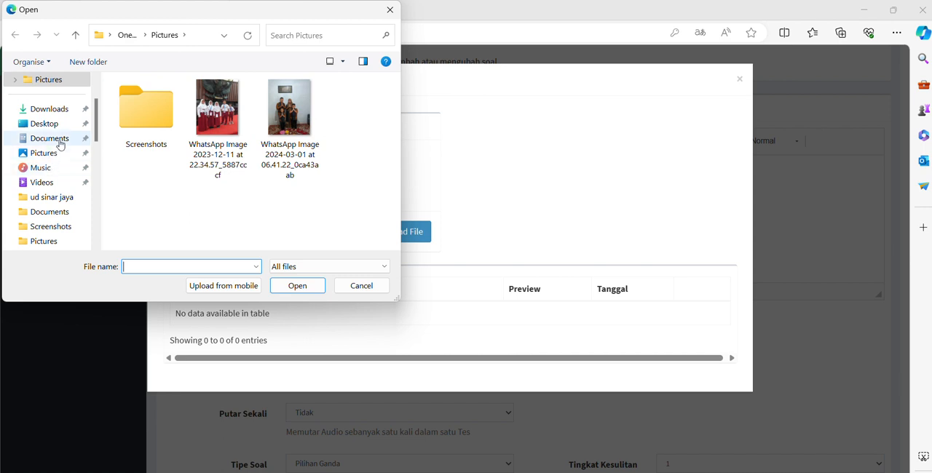
pyautogui.click(142, 123)
pyautogui.doubleClick(142, 123)
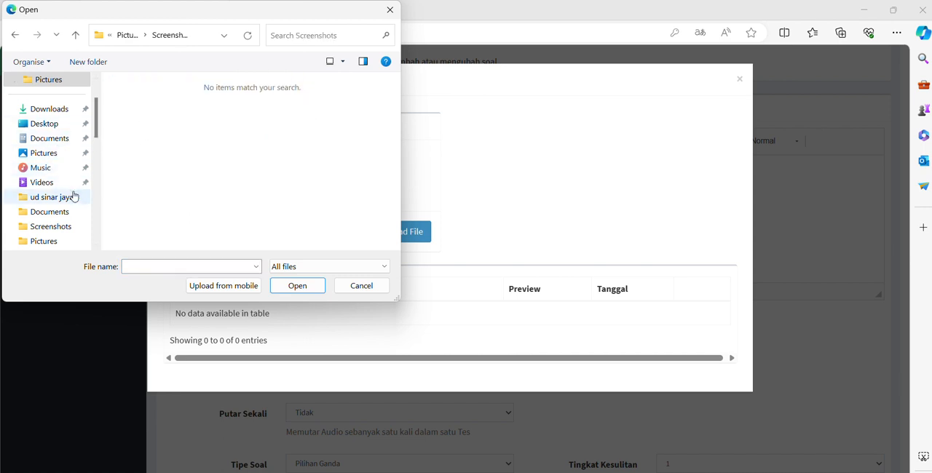
pyautogui.scroll(-2, 38, 211)
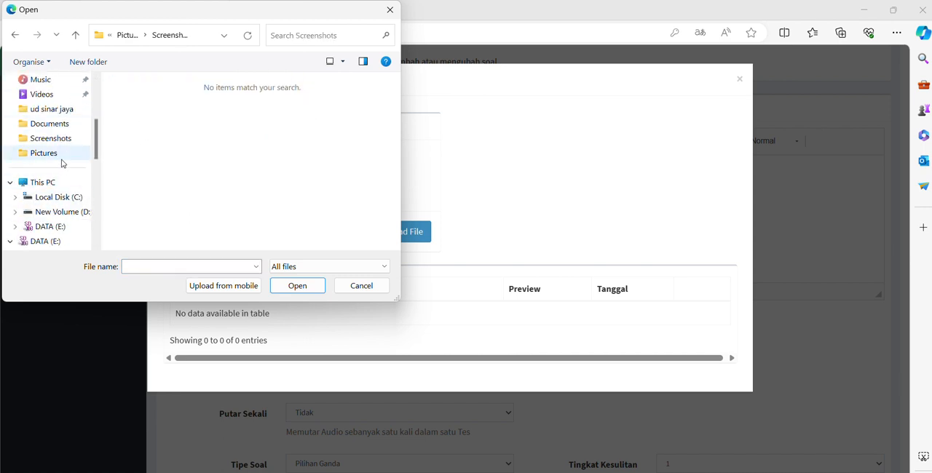
pyautogui.click(49, 226)
pyautogui.scroll(-1, 144, 184)
pyautogui.scroll(-2, 144, 184)
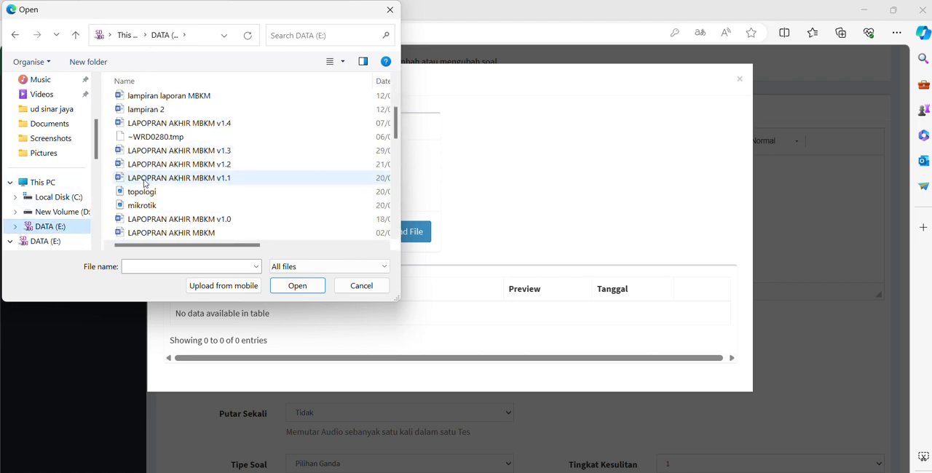
pyautogui.doubleClick(159, 190)
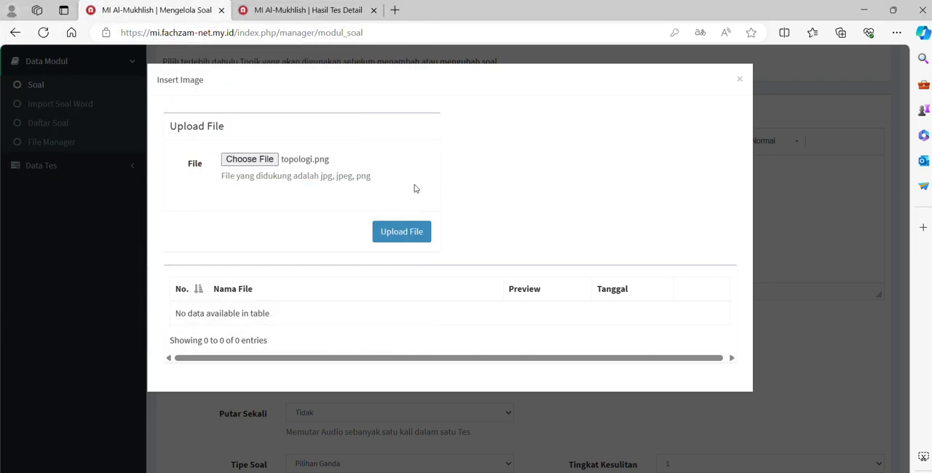
# Upload the chosen topologi.png file and insert the image below the question text
pyautogui.click(418, 239)
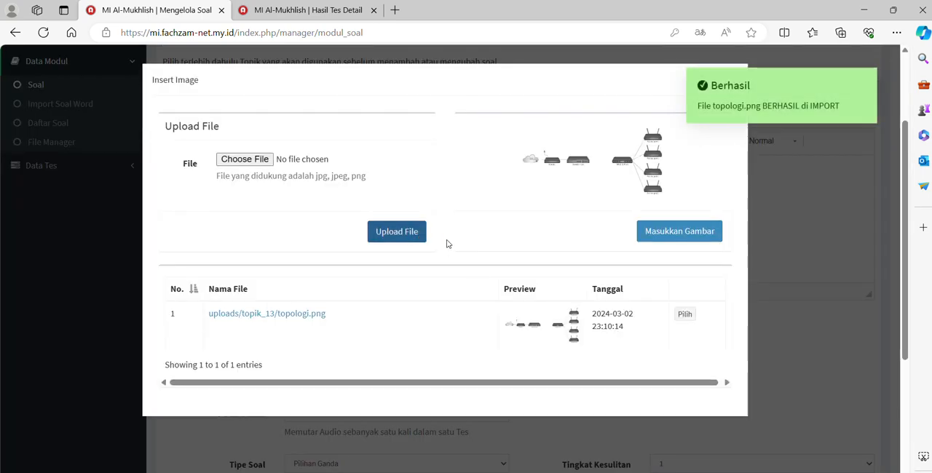
pyautogui.click(674, 236)
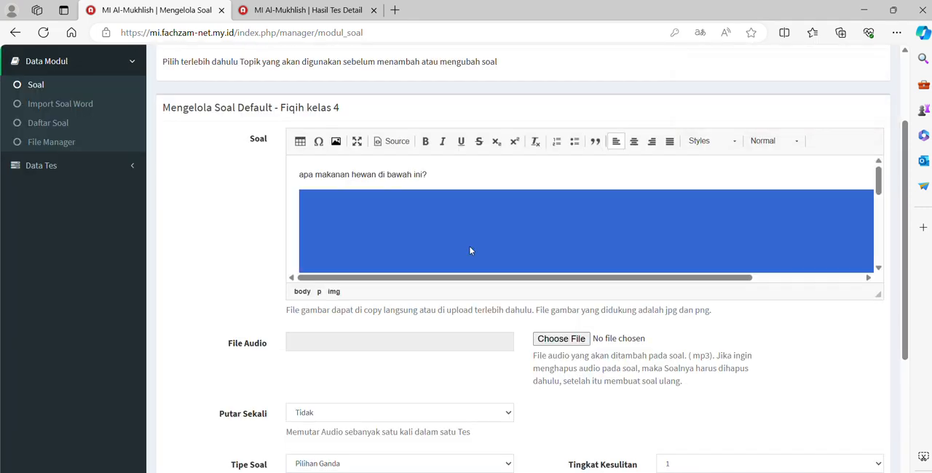
pyautogui.scroll(-2, 470, 250)
pyautogui.scroll(2, 470, 250)
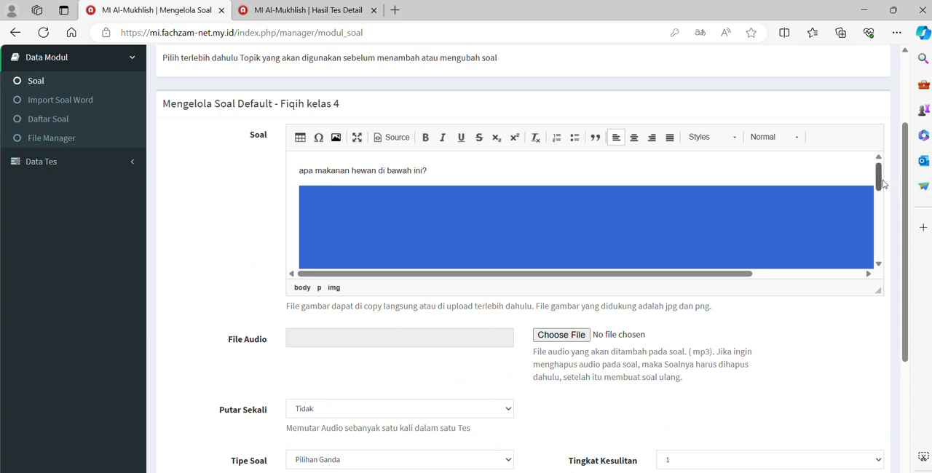
# Look over the inserted image in the Soal editor and maximize the editor to view the whole picture
pyautogui.moveTo(879, 183)
pyautogui.mouseDown()
pyautogui.moveTo(880, 262)
pyautogui.moveTo(867, 180)
pyautogui.mouseUp()
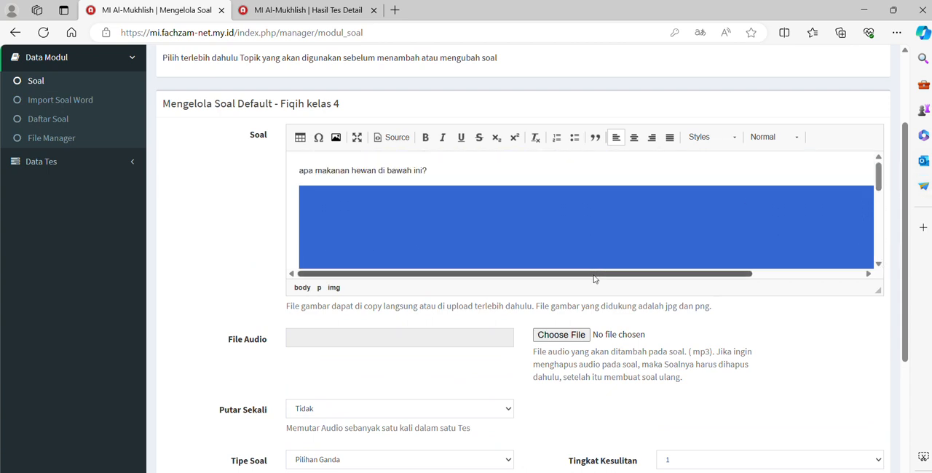
pyautogui.click(502, 175)
pyautogui.click(356, 215)
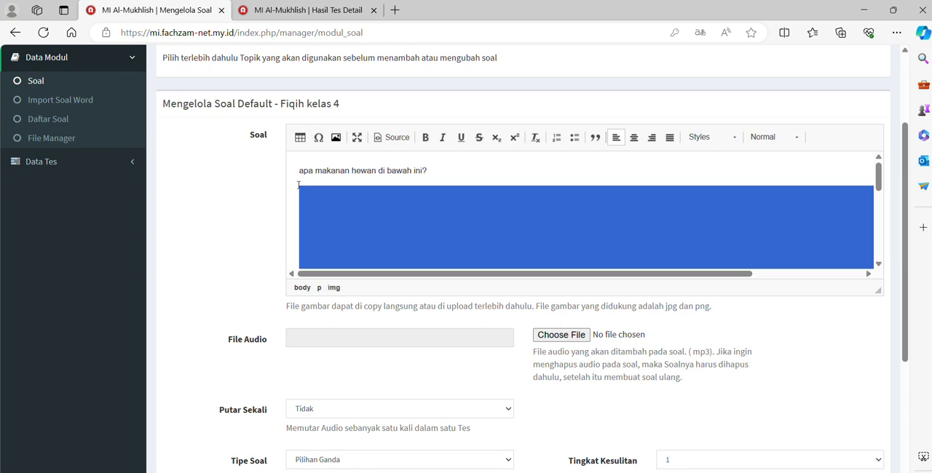
pyautogui.hscroll(3, 782, 241)
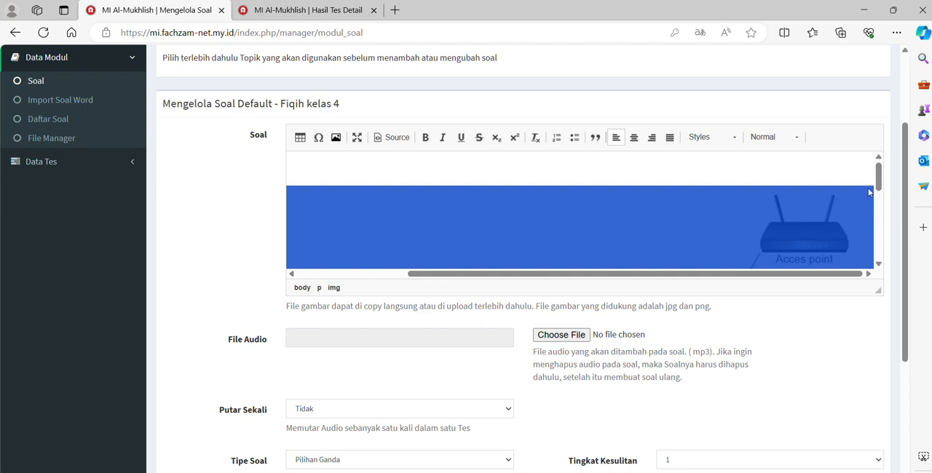
pyautogui.hscroll(-3, 505, 231)
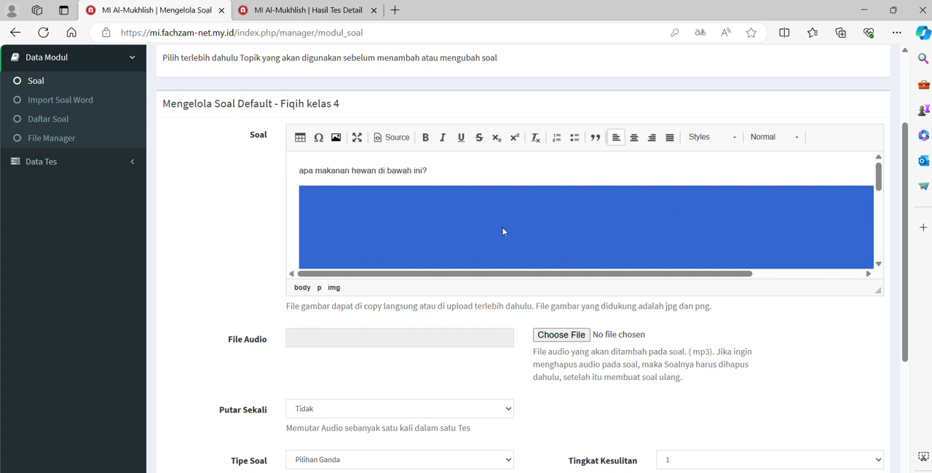
pyautogui.click(358, 137)
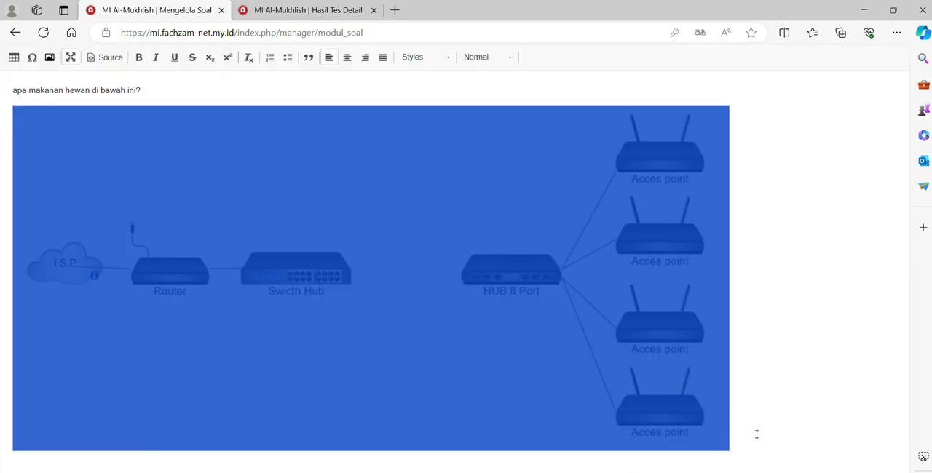
pyautogui.click(796, 412)
pyautogui.click(651, 376)
pyautogui.hotkey('ctrl', 'shift', 's')
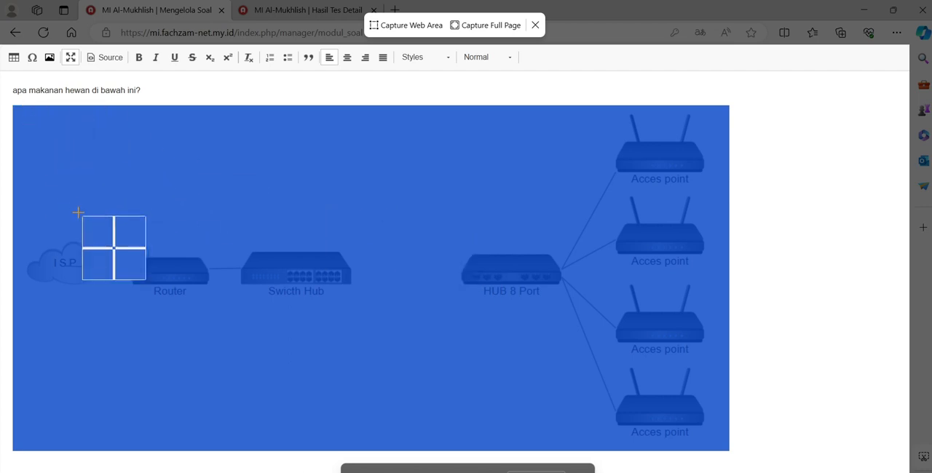
pyautogui.click(379, 206)
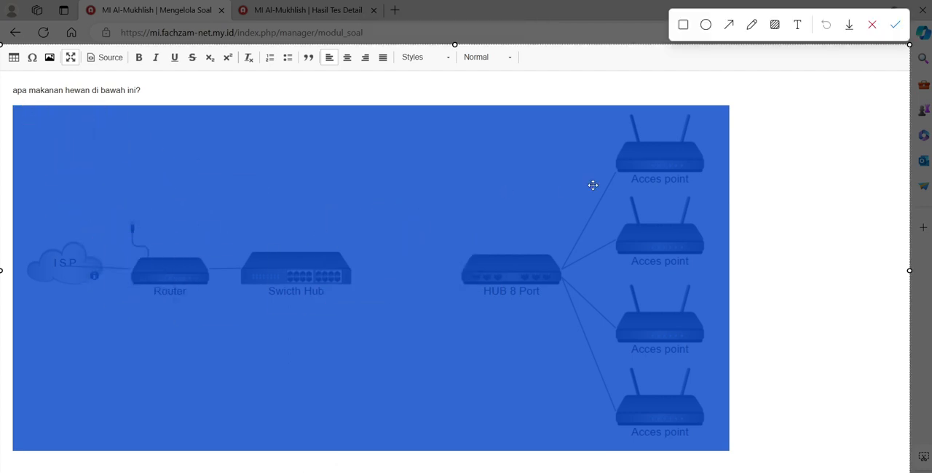
pyautogui.click(873, 27)
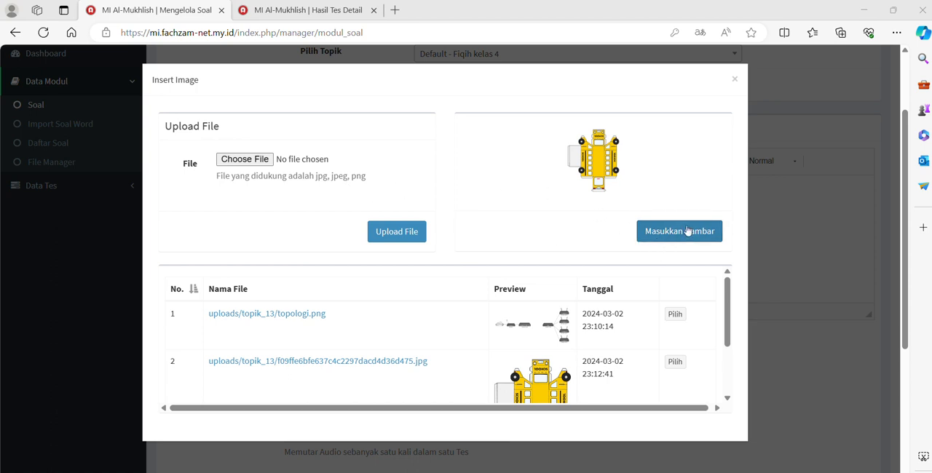
# Insert the uploaded school bus image into the Soal text and add a new line below the question sentence
pyautogui.click(687, 231)
pyautogui.scroll(-1, 572, 218)
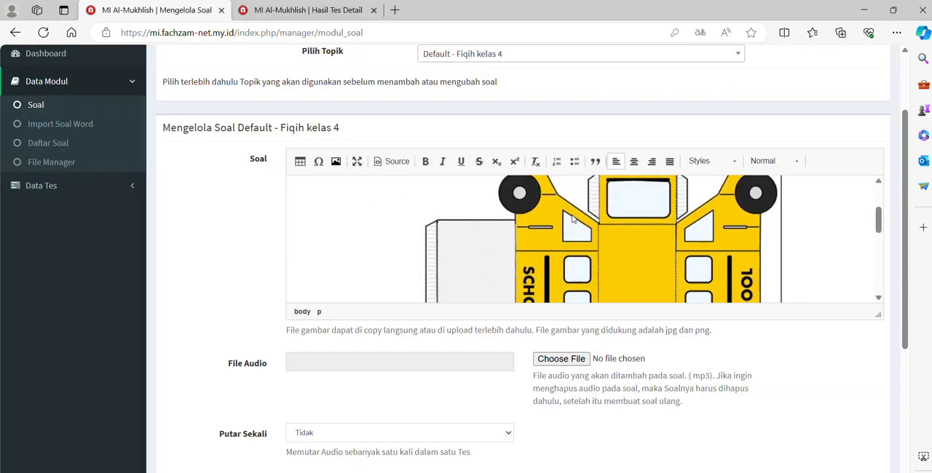
pyautogui.scroll(-4, 572, 219)
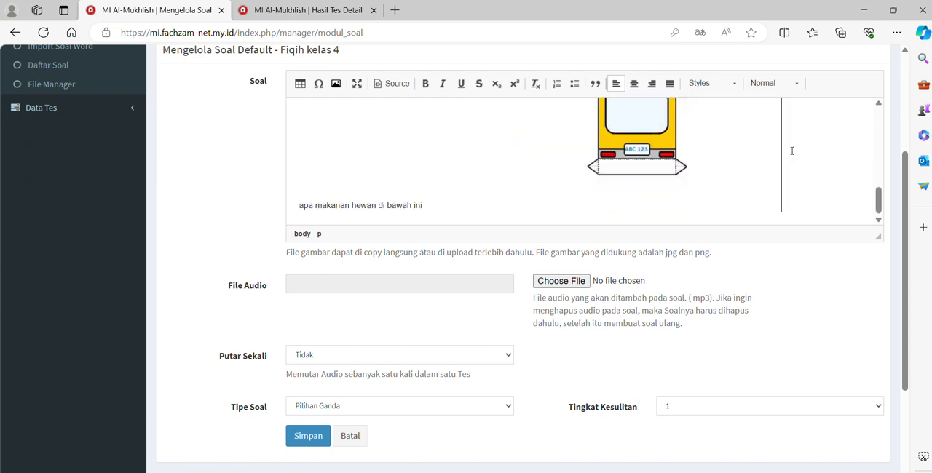
pyautogui.press('Return')
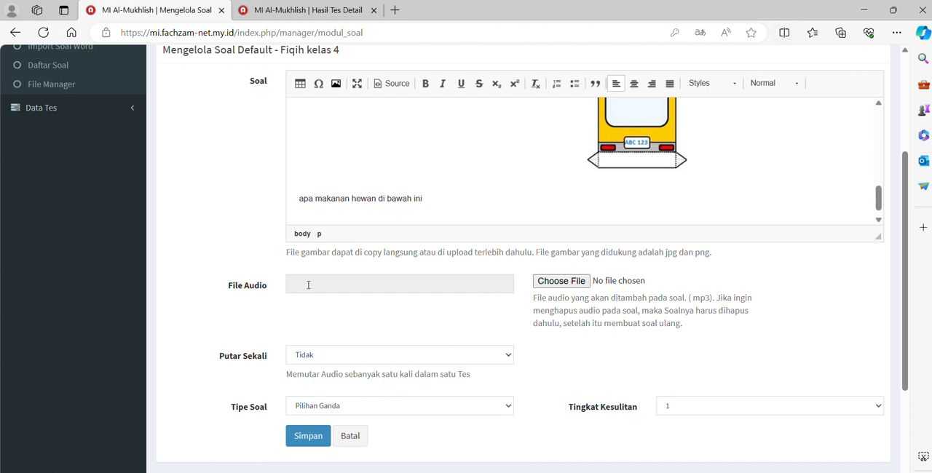
# Set the question type (Tipe Soal) to Esai
pyautogui.scroll(2, 308, 285)
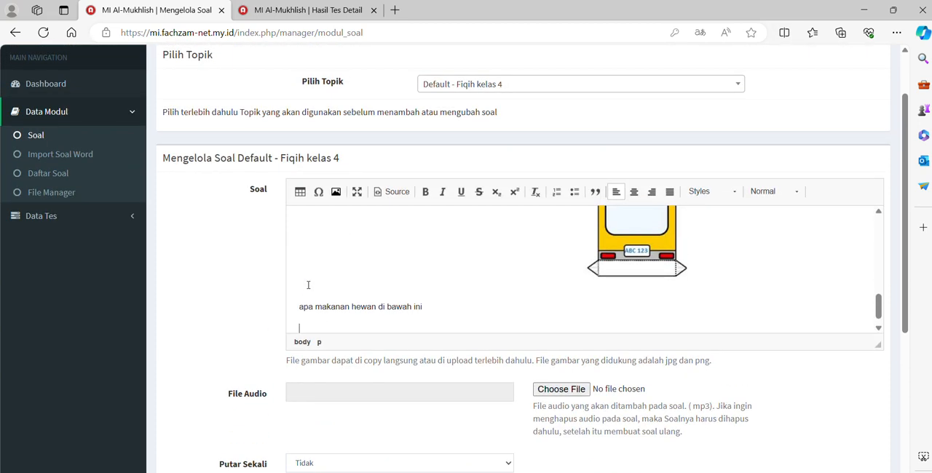
pyautogui.scroll(-2, 308, 285)
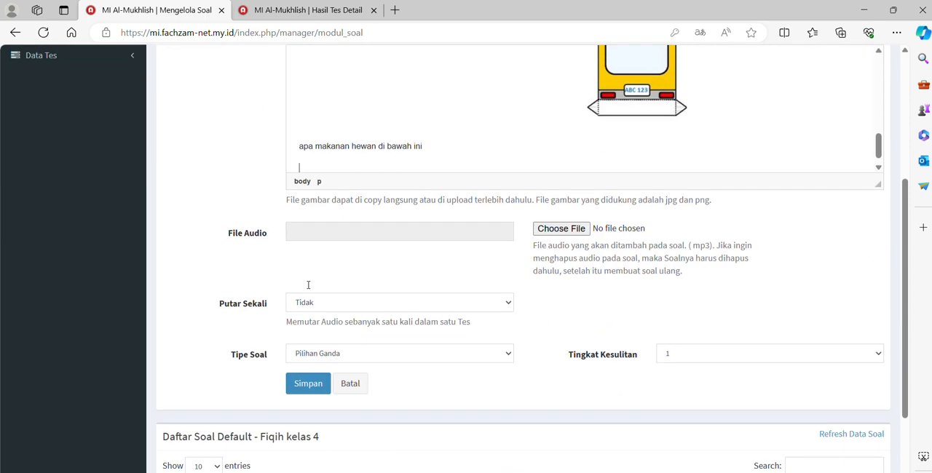
pyautogui.scroll(2, 308, 285)
pyautogui.scroll(-4, 308, 285)
pyautogui.scroll(1, 308, 284)
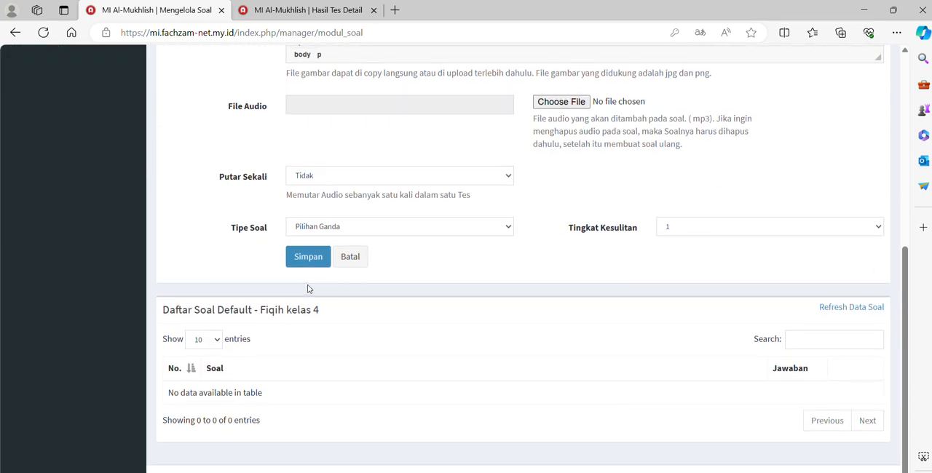
pyautogui.scroll(1, 323, 227)
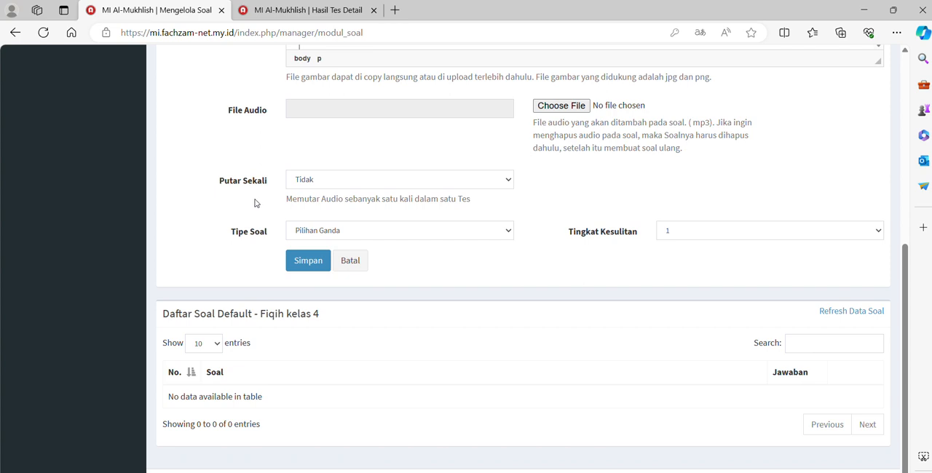
pyautogui.click(418, 230)
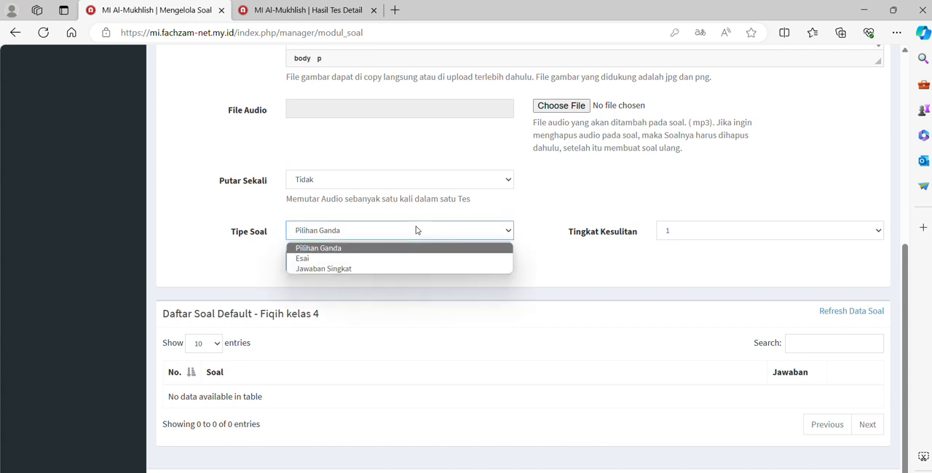
pyautogui.click(336, 259)
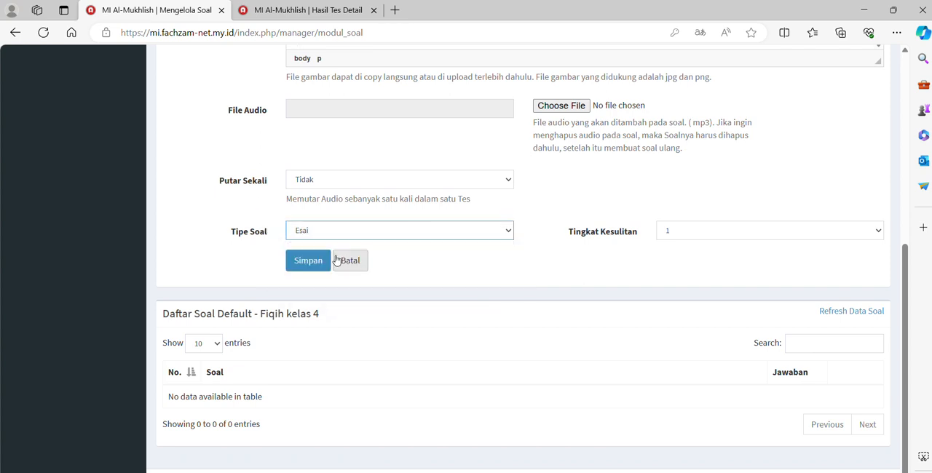
# Set the difficulty level (Tingkat Kesulitan) to 1 and save the question
pyautogui.click(746, 232)
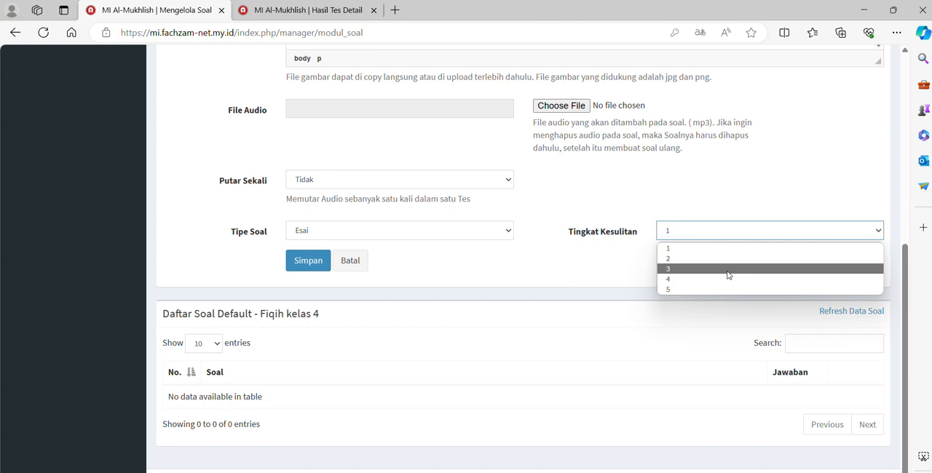
pyautogui.click(683, 248)
pyautogui.scroll(3, 684, 248)
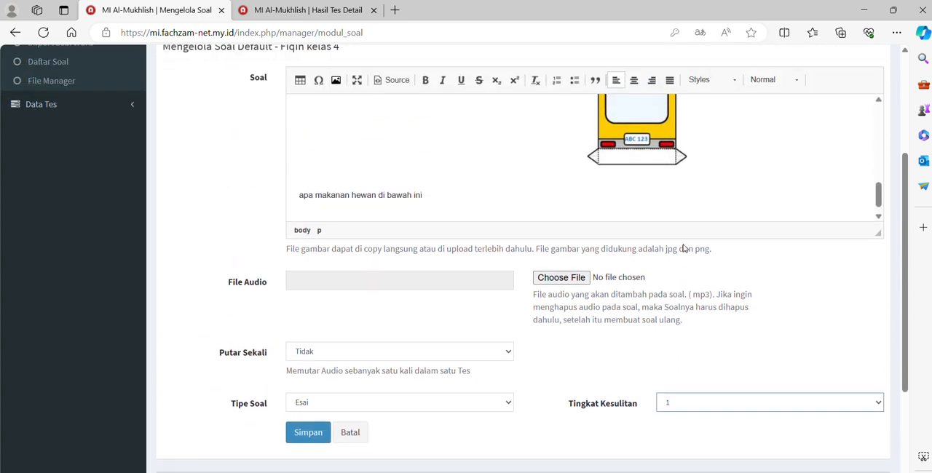
pyautogui.scroll(-2, 550, 329)
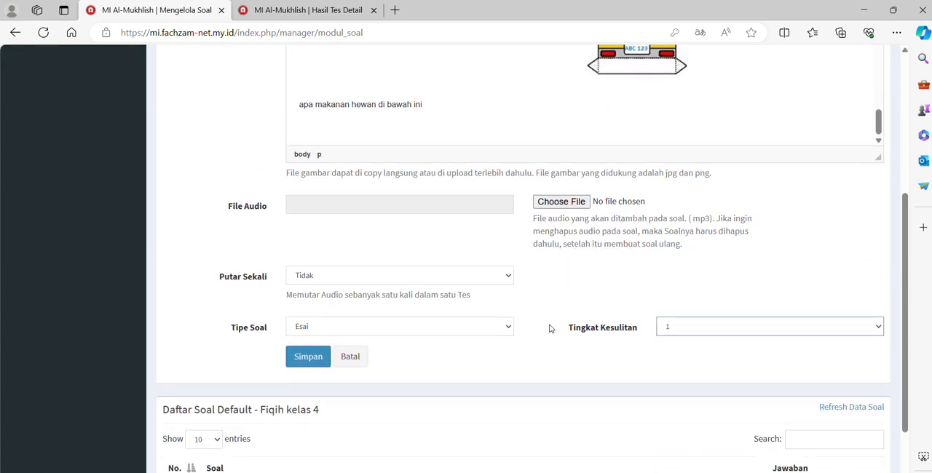
pyautogui.click(308, 357)
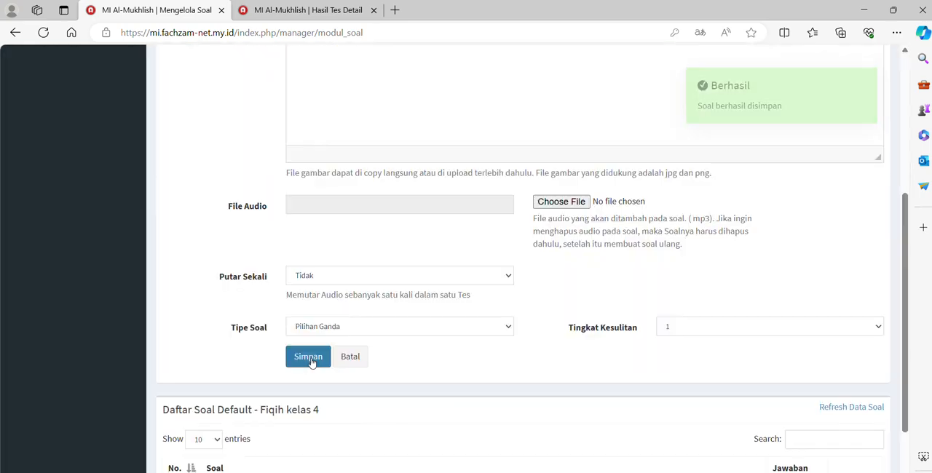
# Examine the saved question and its image in the Daftar Soal list for Fiqih kelas 4
pyautogui.scroll(-2, 311, 362)
pyautogui.scroll(-5, 311, 362)
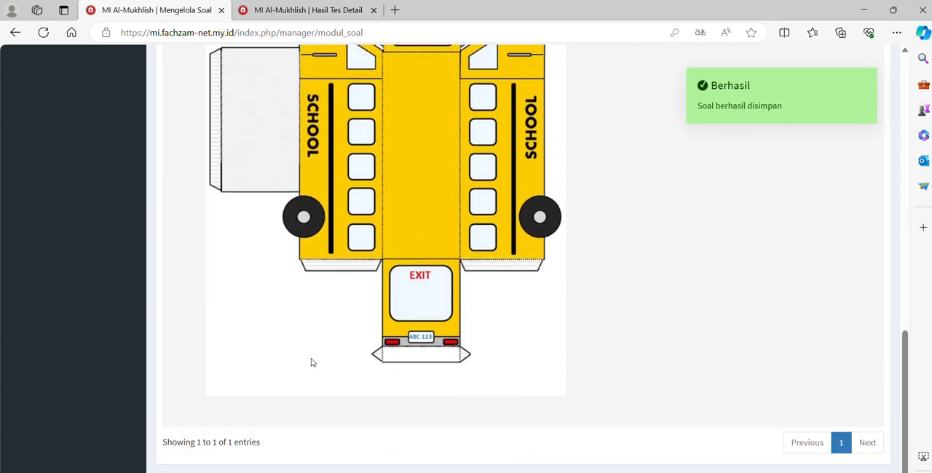
pyautogui.scroll(3, 311, 362)
pyautogui.scroll(-4, 311, 361)
pyautogui.scroll(5, 311, 362)
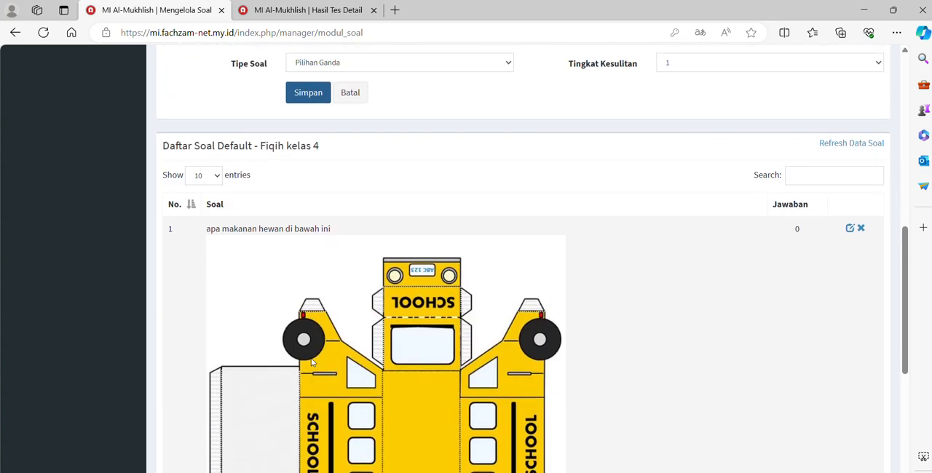
pyautogui.scroll(4, 311, 362)
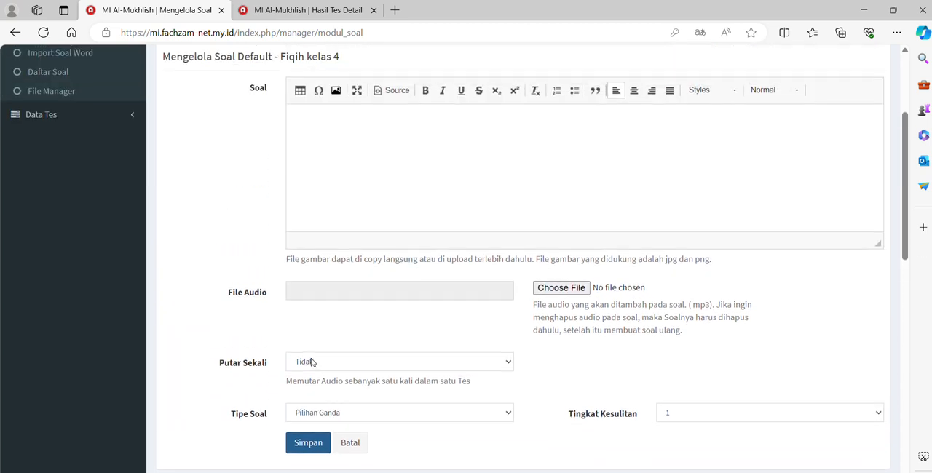
# Set the question type (Tipe Soal) of the new Fiqih kelas 4 question to Jawaban Singkat
pyautogui.scroll(1, 311, 362)
pyautogui.scroll(-1, 311, 362)
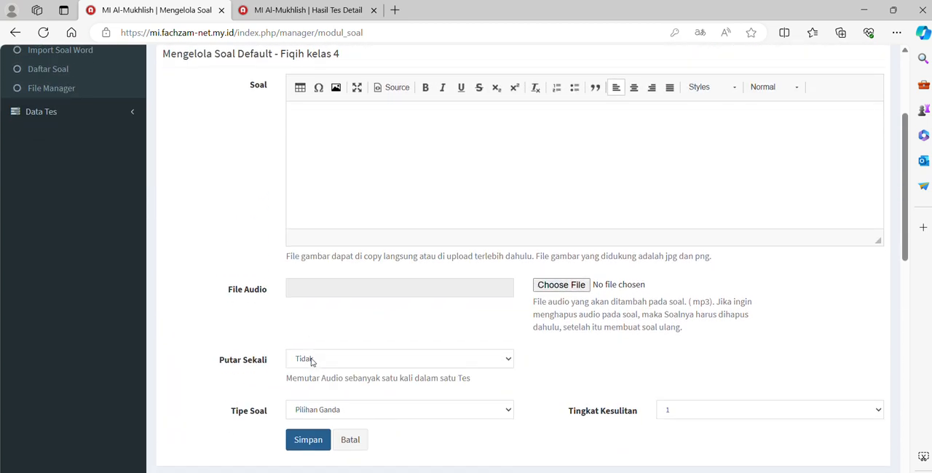
pyautogui.click(377, 115)
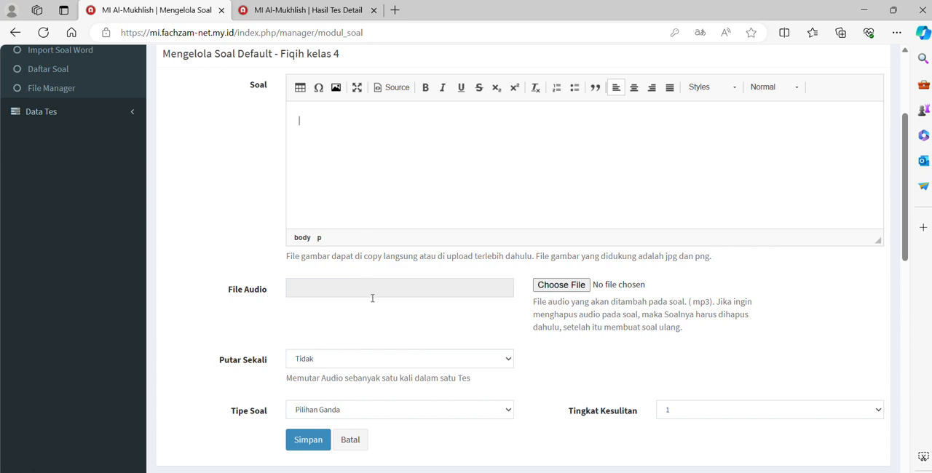
pyautogui.click(413, 412)
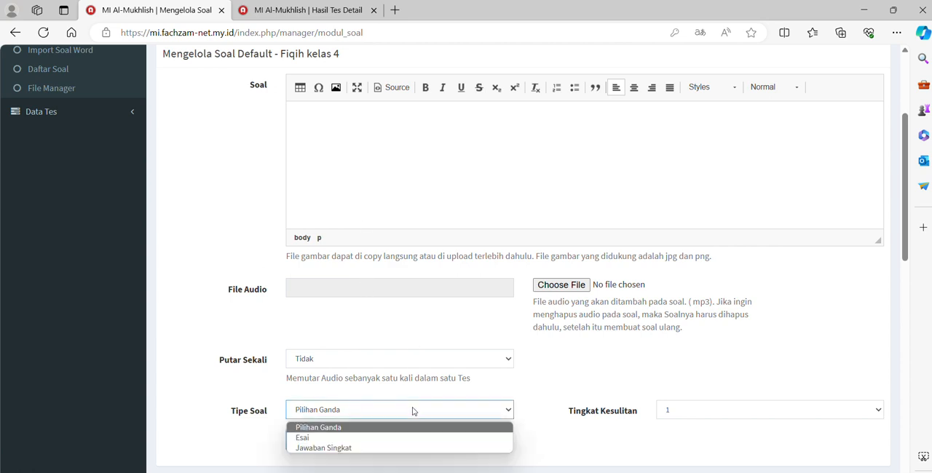
pyautogui.click(369, 449)
pyautogui.scroll(-2, 370, 446)
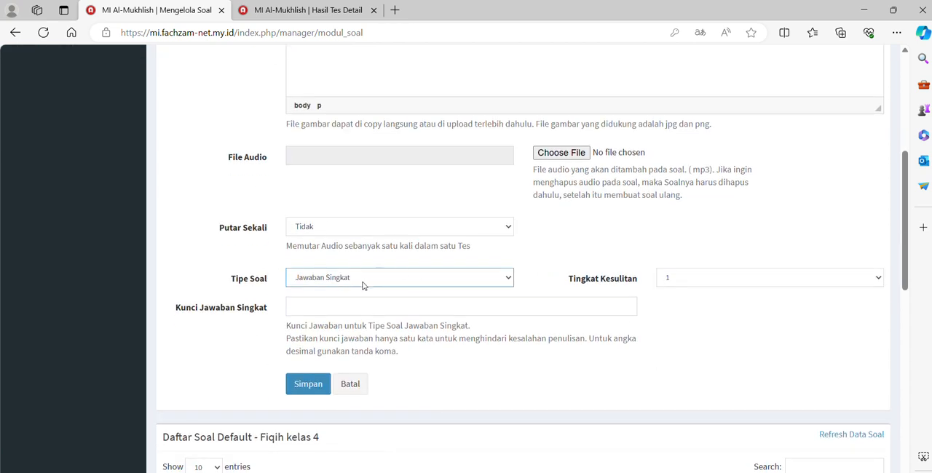
# Enter "1 + 1 = ?" as the question text in the Soal editor
pyautogui.scroll(2, 428, 80)
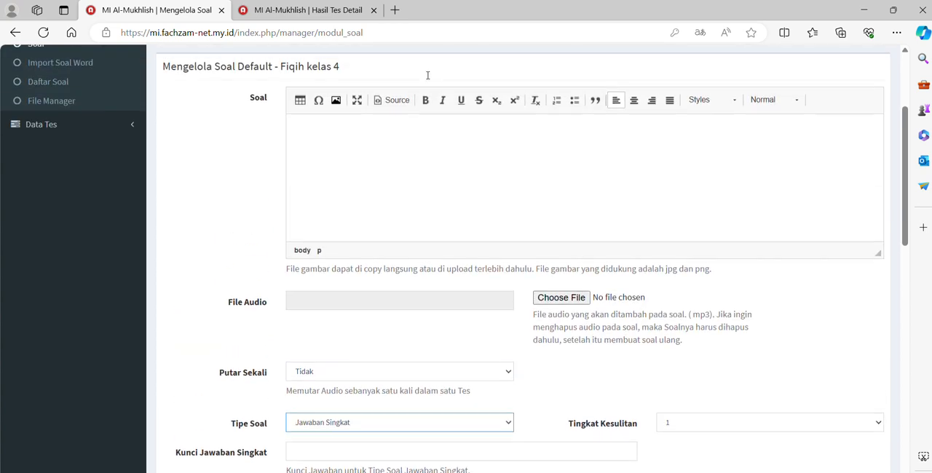
pyautogui.click(410, 128)
pyautogui.write('1 +')
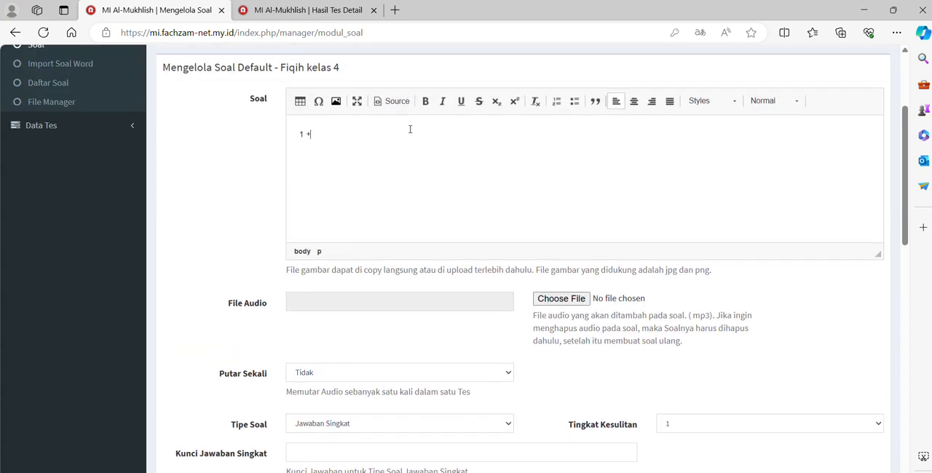
pyautogui.write(' 1 = ?')
# Enter "dua 2" as the short answer key (Kunci Jawaban Singkat) and clear the field again
pyautogui.scroll(-3, 410, 131)
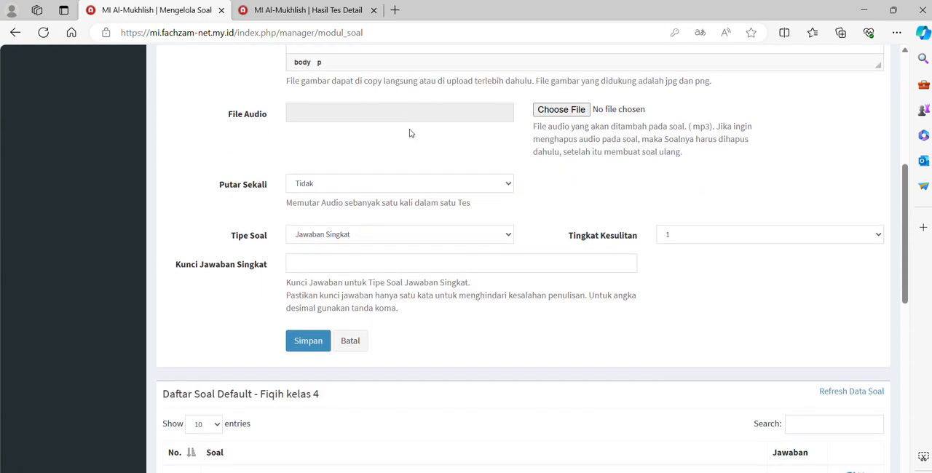
pyautogui.click(330, 261)
pyautogui.write('dua')
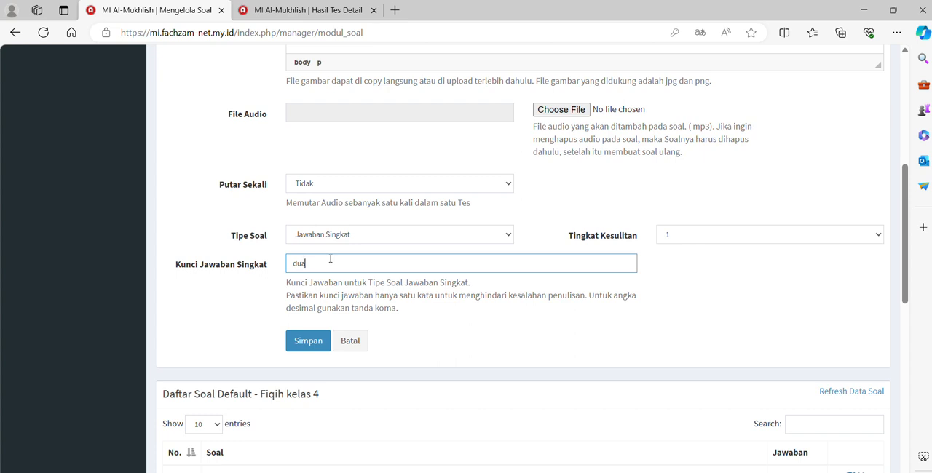
pyautogui.write(' 2')
pyautogui.press('BackSpace')
pyautogui.press('BackSpace')
pyautogui.press('BackSpace')
pyautogui.press('BackSpace')
pyautogui.press('BackSpace')
# Select the question text in the Soal editor and change the question type (Tipe Soal) to Pilihan Ganda
pyautogui.scroll(4, 330, 259)
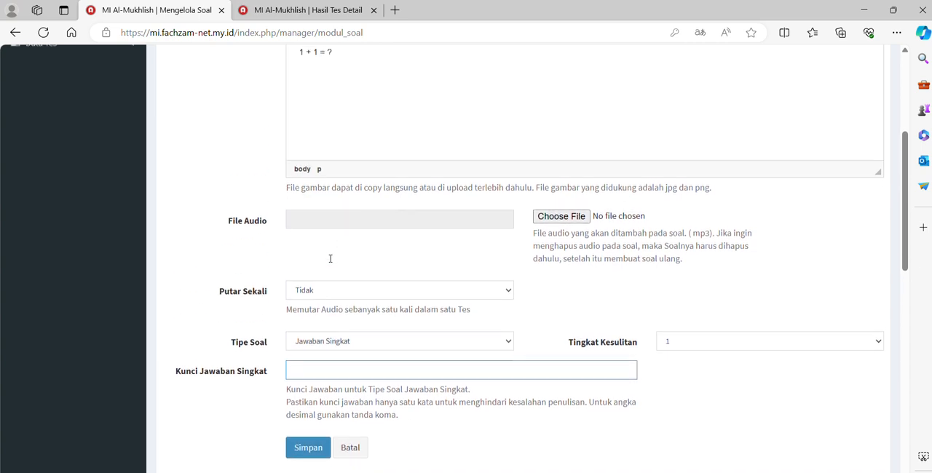
pyautogui.scroll(1, 330, 258)
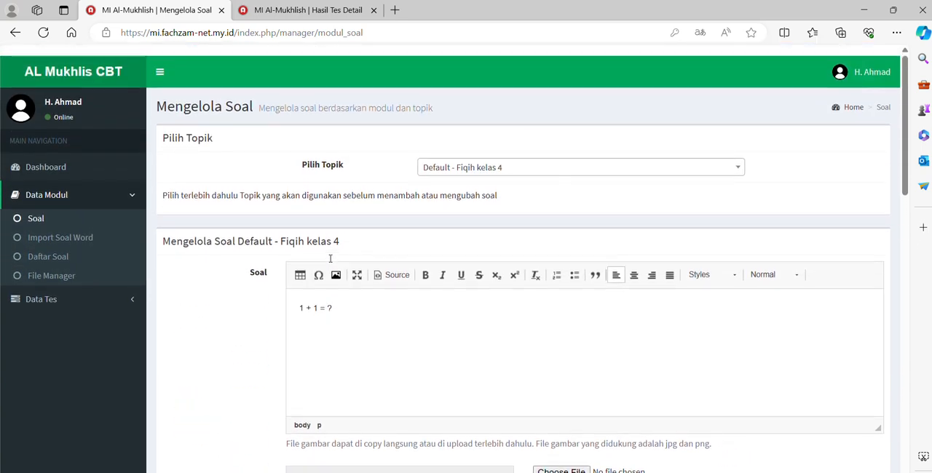
pyautogui.scroll(-2, 329, 260)
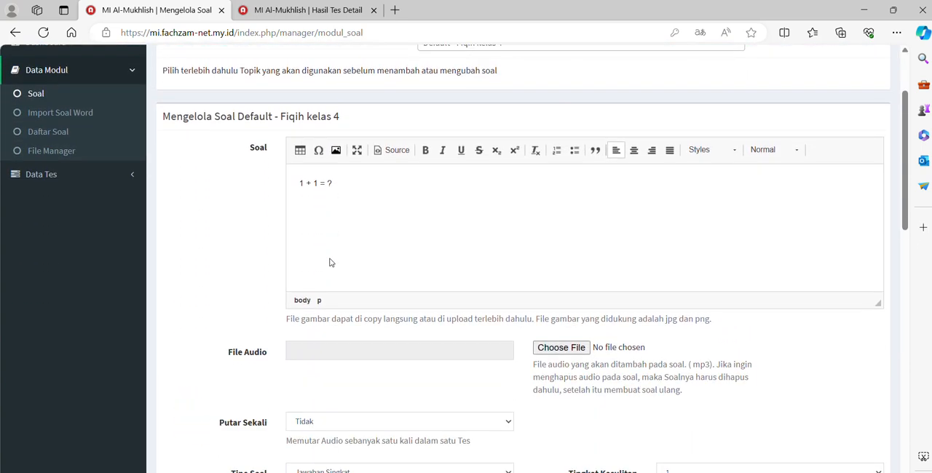
pyautogui.scroll(-3, 329, 262)
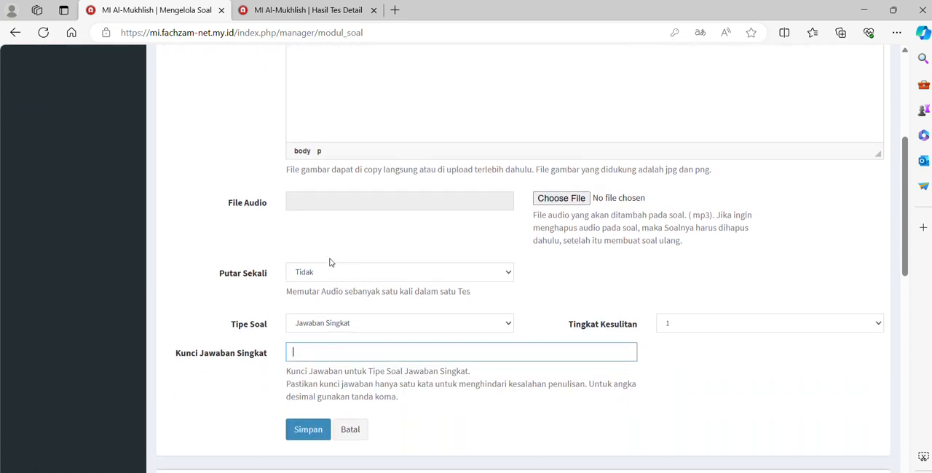
pyautogui.scroll(3, 330, 263)
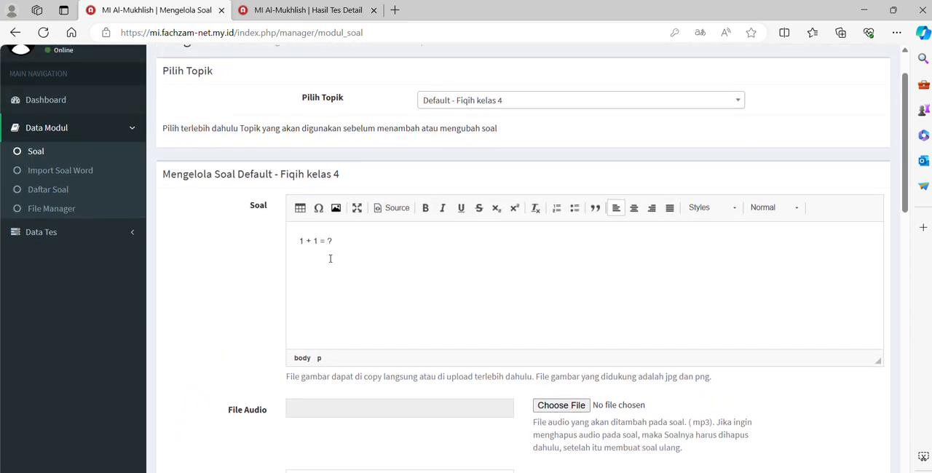
pyautogui.moveTo(403, 226); pyautogui.dragTo(284, 230)
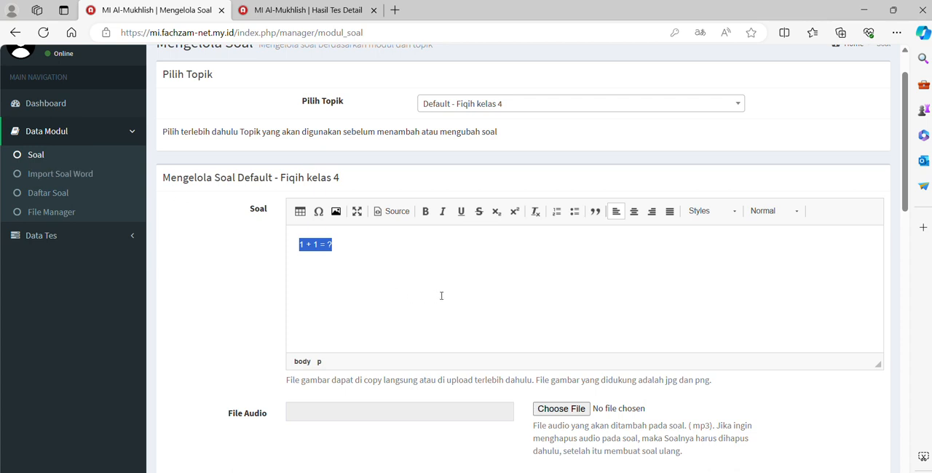
pyautogui.scroll(-3, 442, 296)
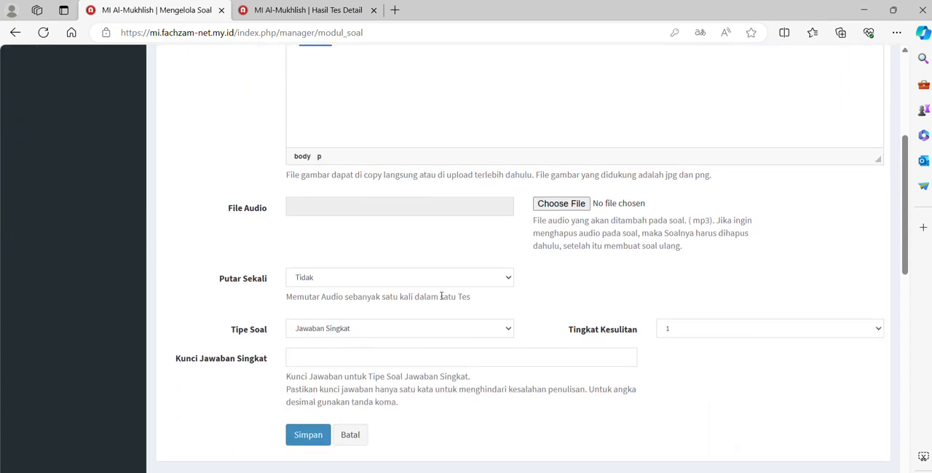
pyautogui.click(372, 332)
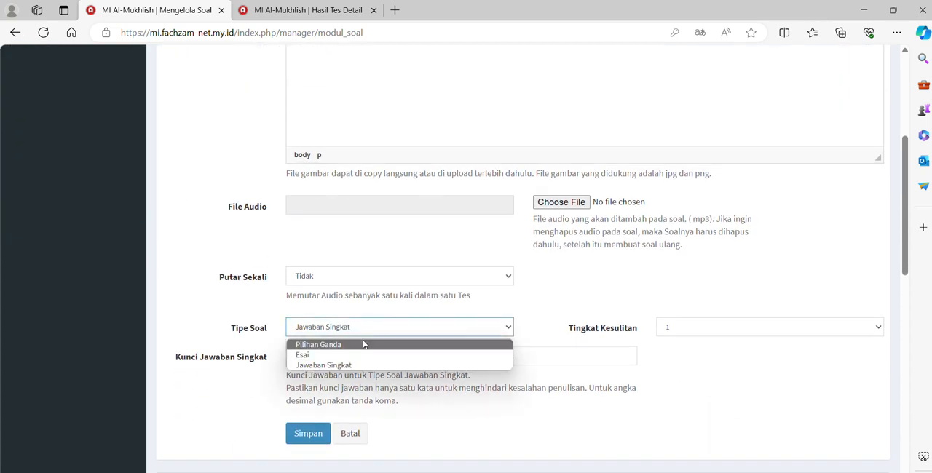
pyautogui.click(364, 345)
pyautogui.scroll(-1, 364, 345)
pyautogui.scroll(3, 364, 345)
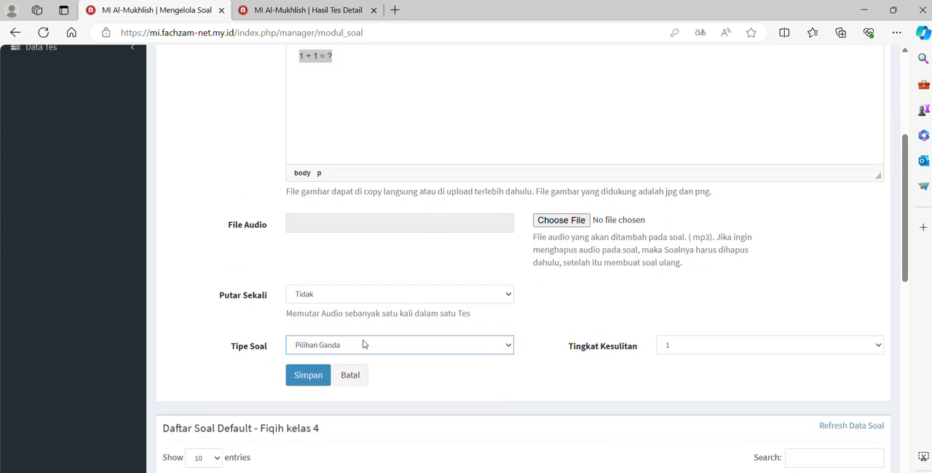
pyautogui.scroll(-2, 364, 345)
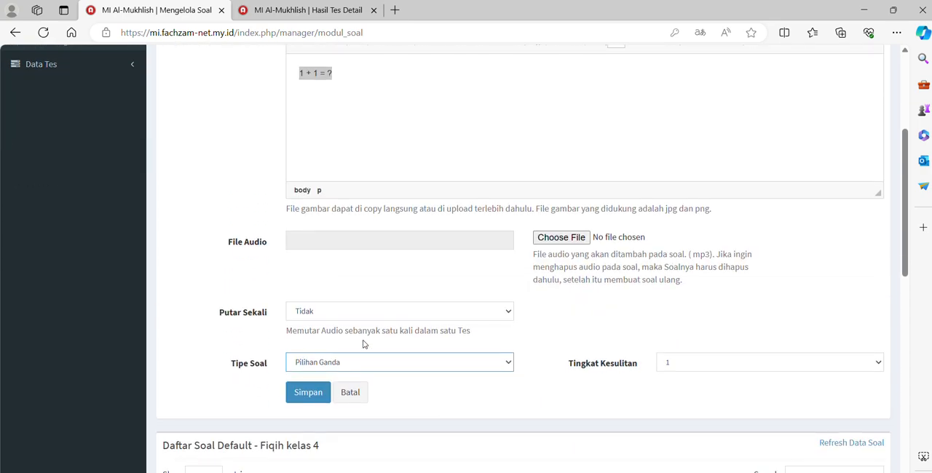
# Open the Import Soal Word page and switch to the form-soal-ganda (2) document in Word
pyautogui.scroll(3, 364, 345)
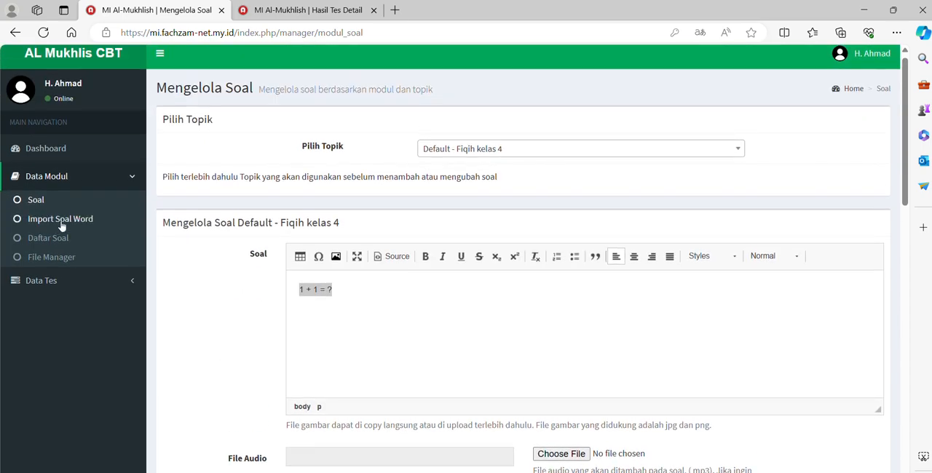
pyautogui.click(62, 226)
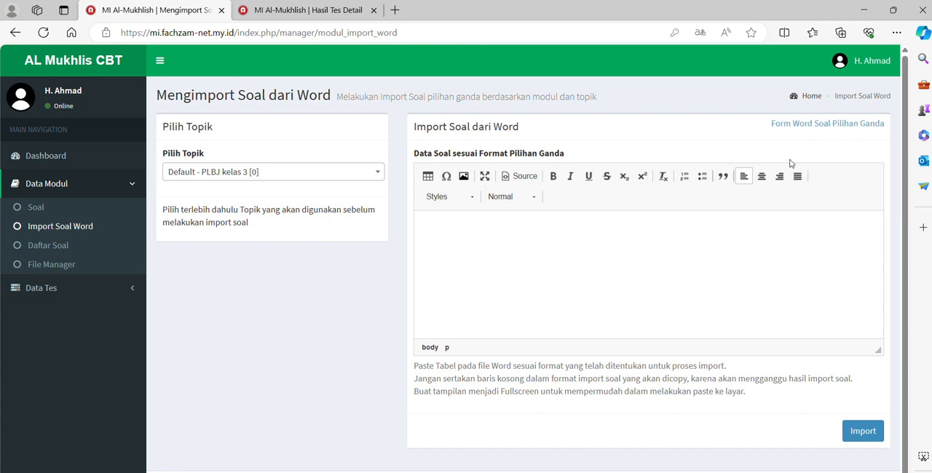
pyautogui.moveTo(605, 455)
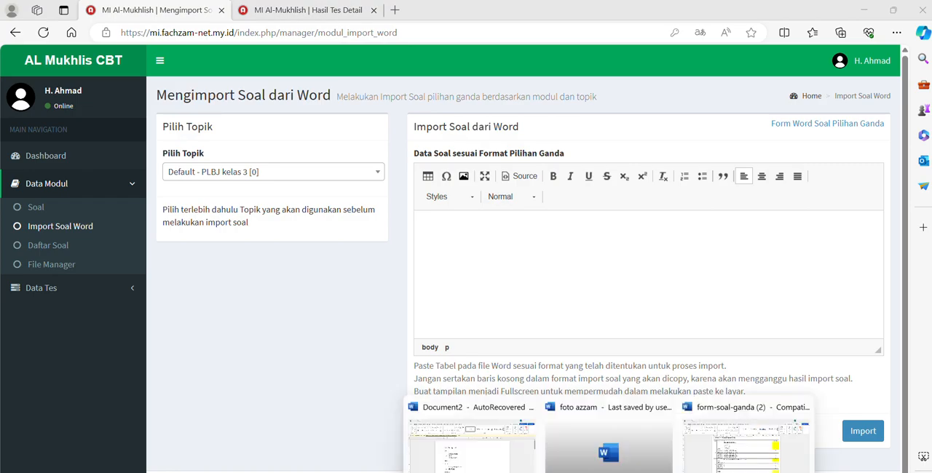
pyautogui.click(771, 445)
pyautogui.scroll(2, 494, 298)
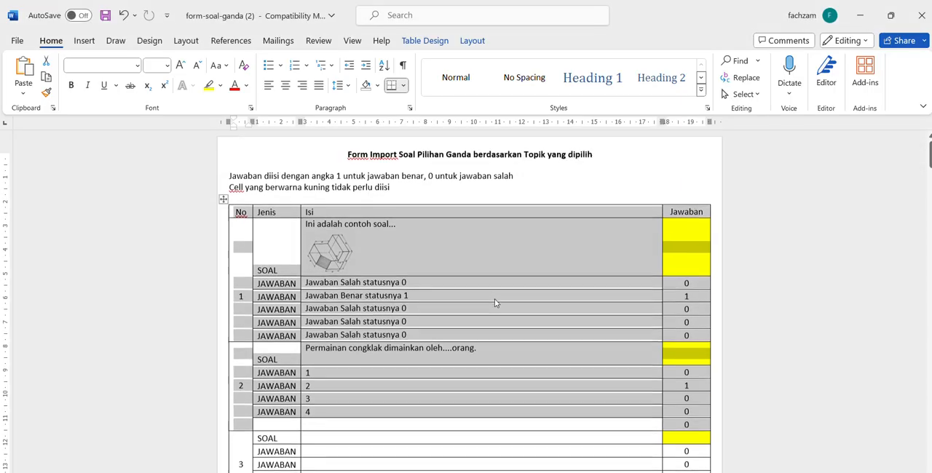
# Examine the sample questions in the import table and select the four answer options of question 2
pyautogui.click(429, 265)
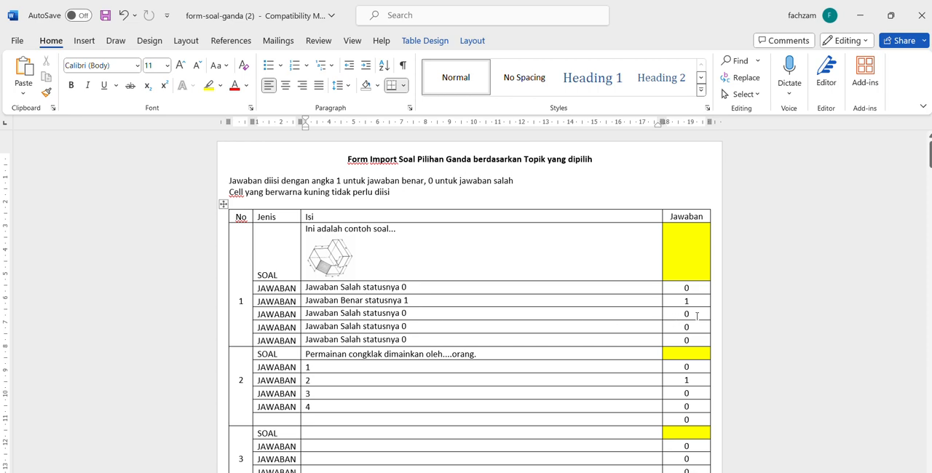
pyautogui.scroll(-1, 696, 317)
pyautogui.scroll(-4, 697, 298)
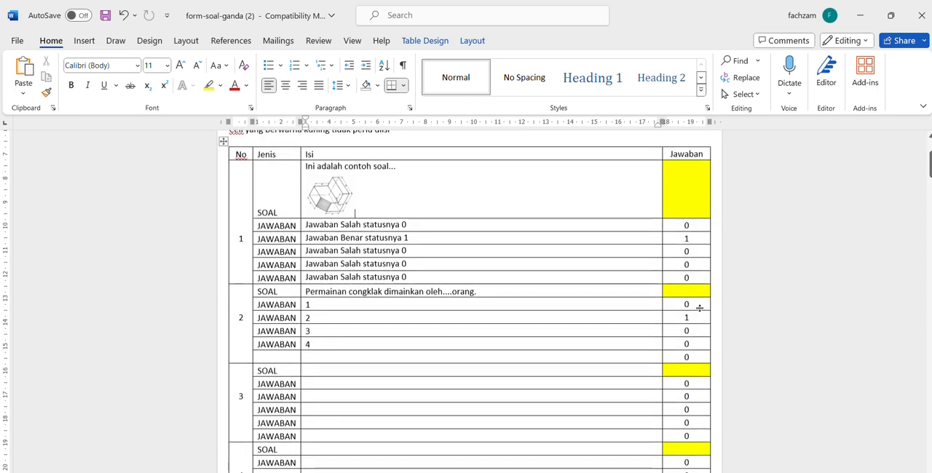
pyautogui.scroll(4, 698, 400)
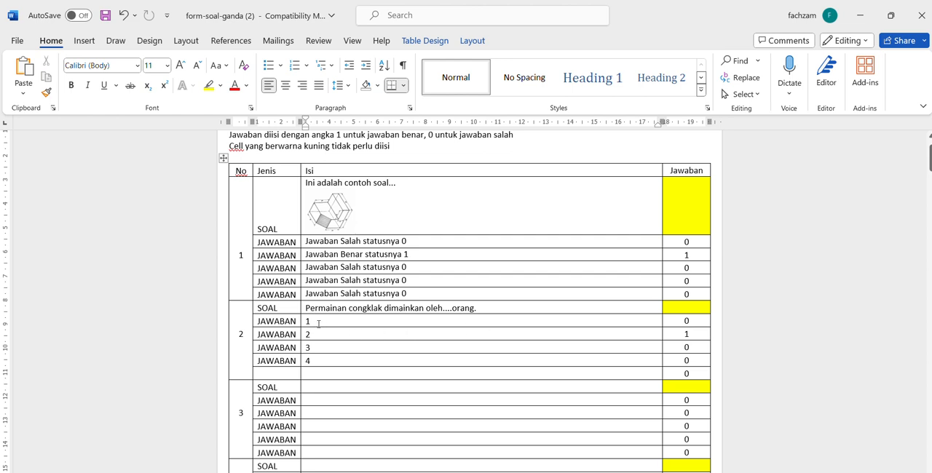
pyautogui.moveTo(318, 324); pyautogui.dragTo(317, 361)
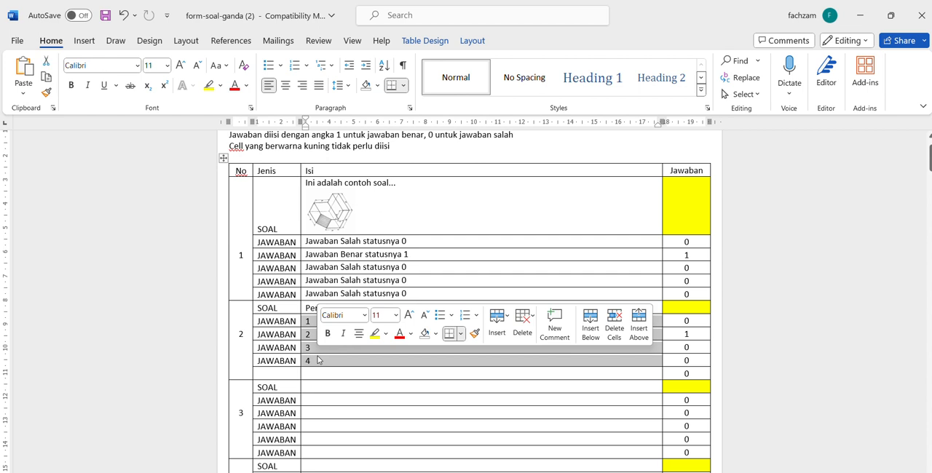
# Delete the JAWABAN label from the fifth answer row of question 3 in the import table
pyautogui.scroll(-1, 294, 402)
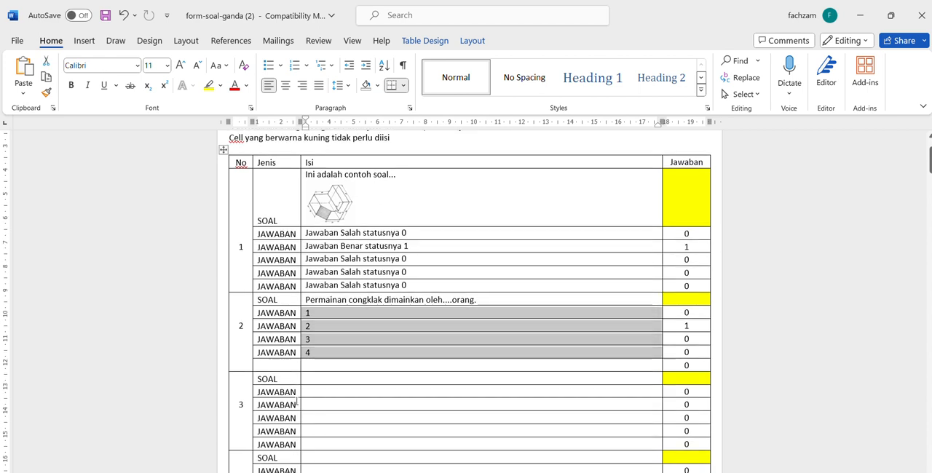
pyautogui.click(295, 407)
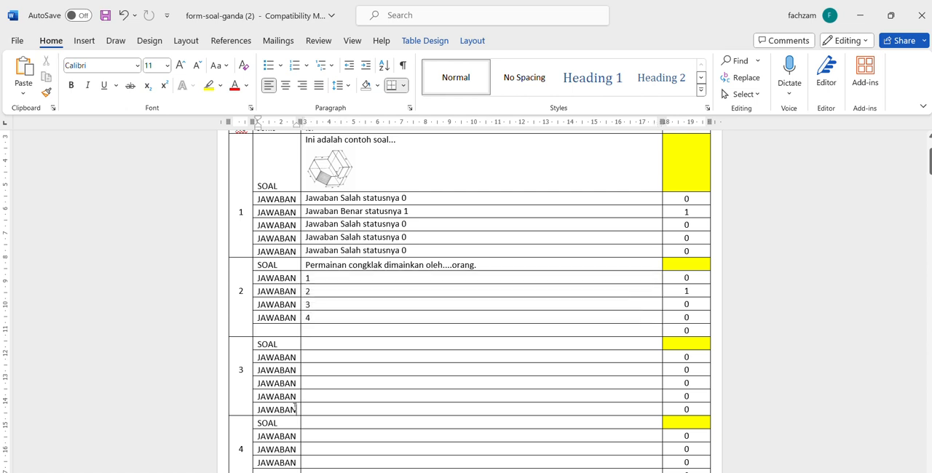
pyautogui.press('BackSpace')
pyautogui.press('BackSpace')
pyautogui.press('BackSpace')
pyautogui.press('BackSpace')
pyautogui.press('BackSpace')
pyautogui.press('BackSpace')
pyautogui.press('BackSpace')
pyautogui.click(357, 333)
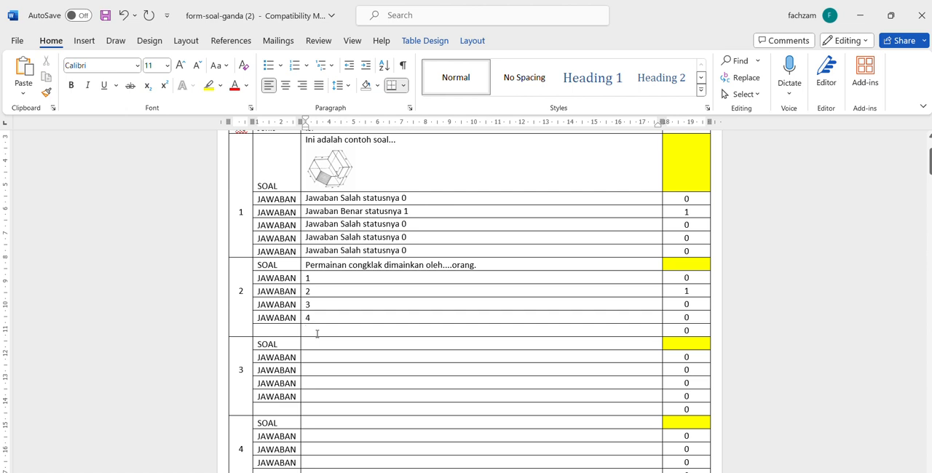
pyautogui.scroll(1, 317, 334)
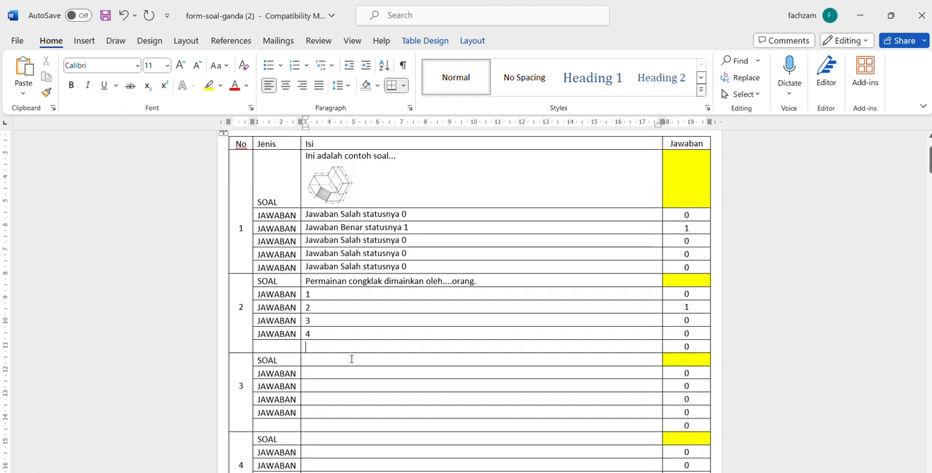
pyautogui.scroll(-8, 418, 380)
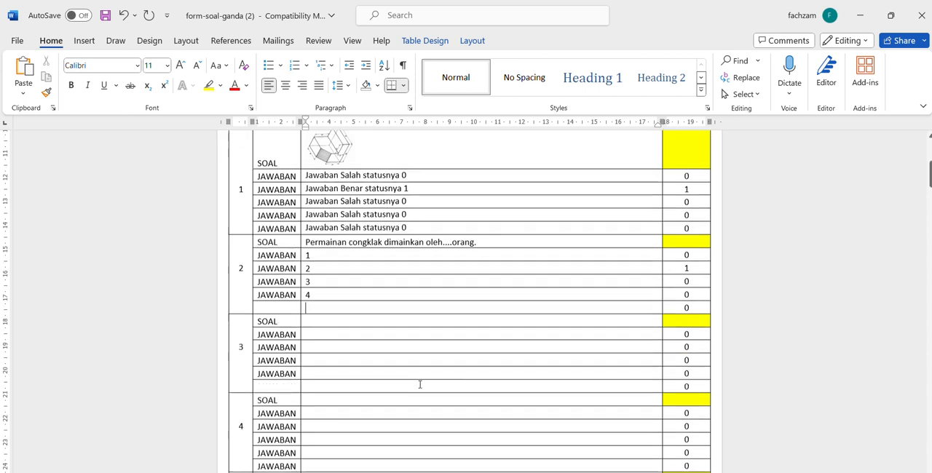
pyautogui.scroll(-2, 420, 385)
pyautogui.scroll(11, 420, 384)
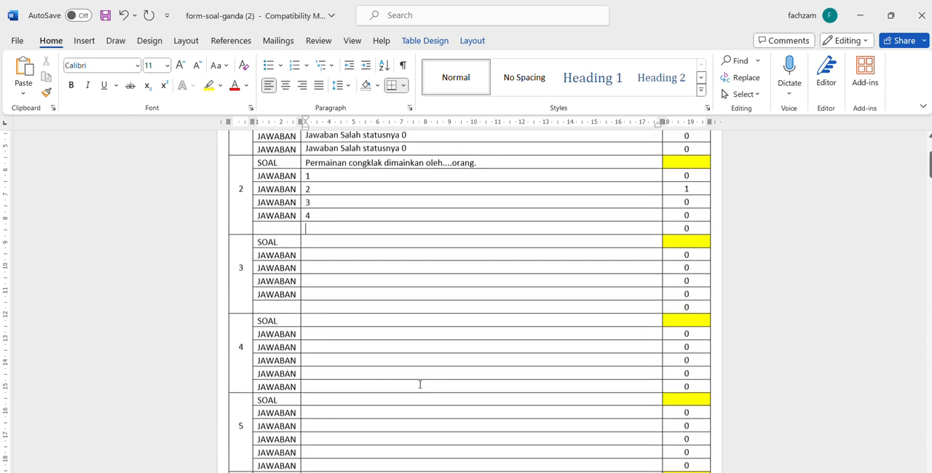
# Select the import table from its header row through the last row of question 2 and copy it
pyautogui.moveTo(420, 385); pyautogui.dragTo(256, 227)
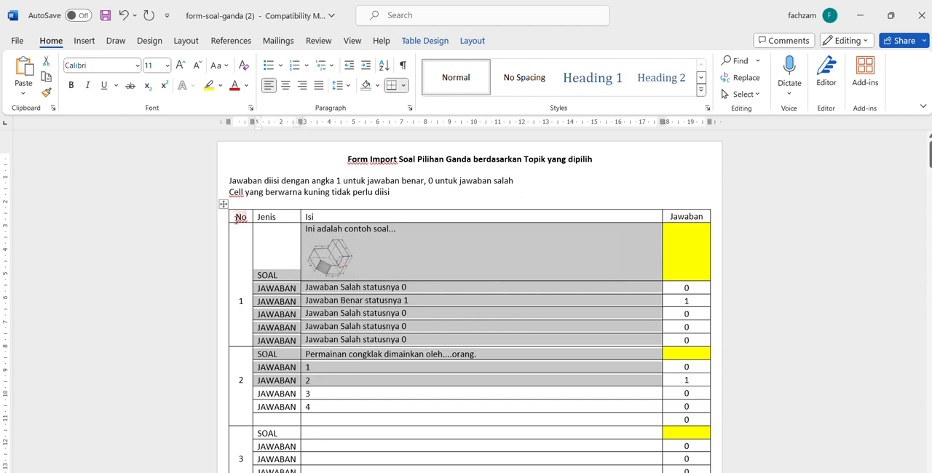
pyautogui.rightClick(241, 218)
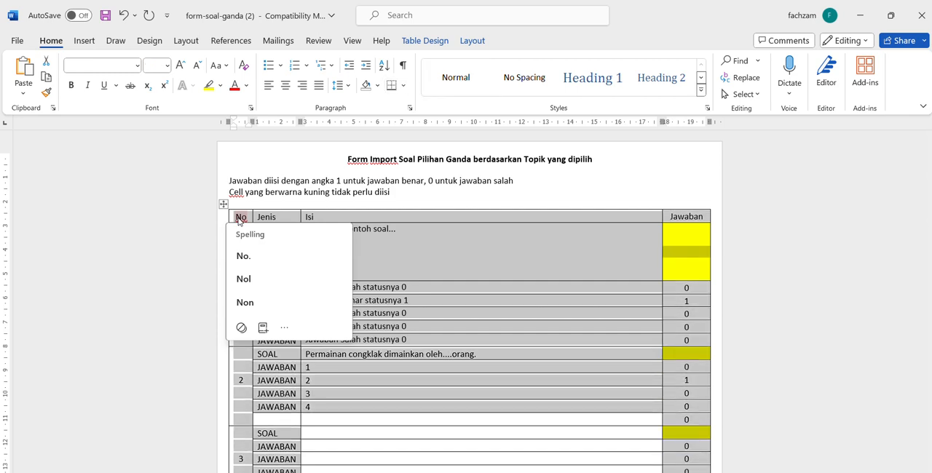
pyautogui.scroll(-3, 238, 221)
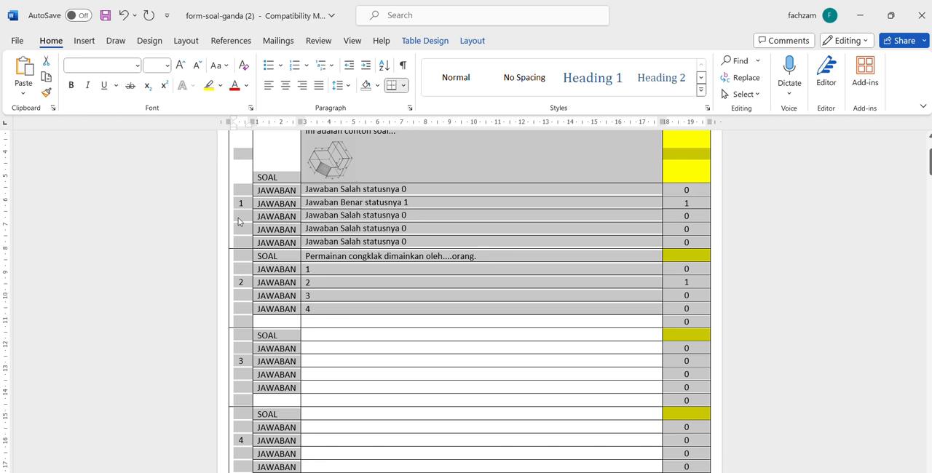
pyautogui.hotkey('shift', 'Up')
pyautogui.hotkey('shift', 'Up')
pyautogui.hotkey('shift', 'Up')
pyautogui.hotkey('shift', 'Up')
pyautogui.hotkey('shift', 'Up')
pyautogui.hotkey('shift', 'Up')
pyautogui.hotkey('shift', 'Up')
pyautogui.hotkey('shift', 'Up')
pyautogui.hotkey('shift', 'Up')
pyautogui.hotkey('shift', 'Up')
pyautogui.hotkey('shift', 'Up')
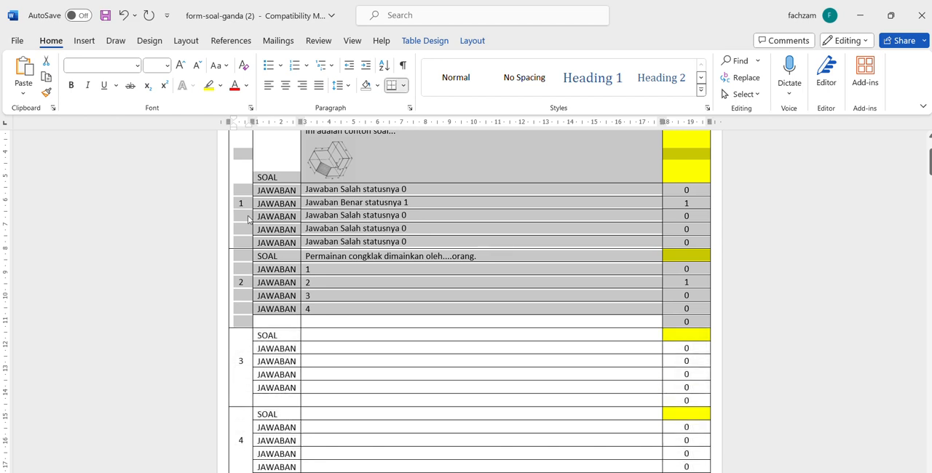
pyautogui.rightClick(461, 192)
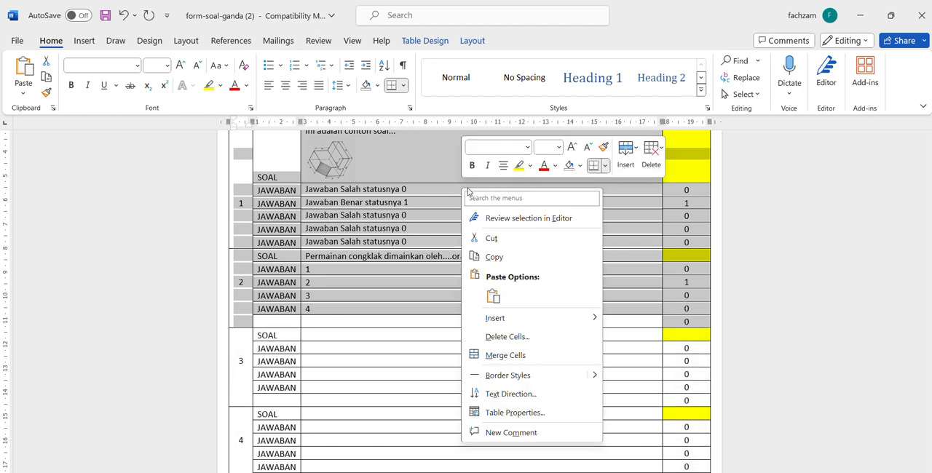
pyautogui.click(521, 259)
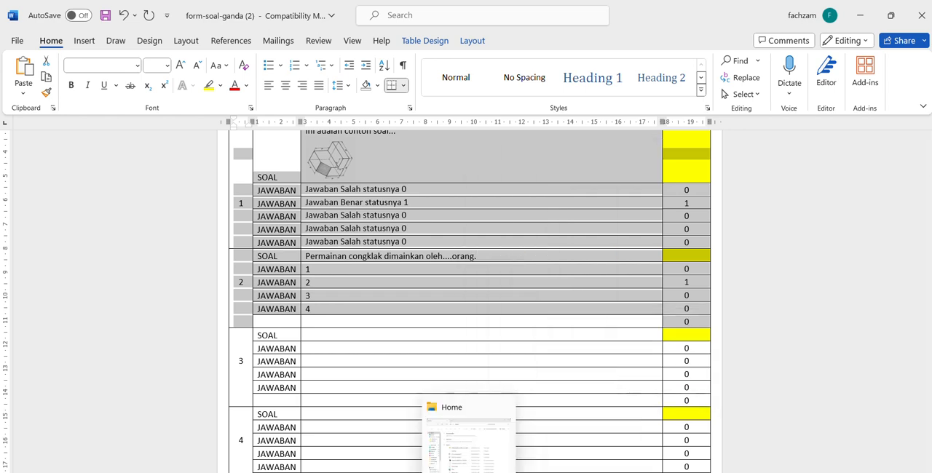
# Switch to the test site in the browser, open the Import Soal Word page and paste the copied question table into the import editor
pyautogui.click(466, 472)
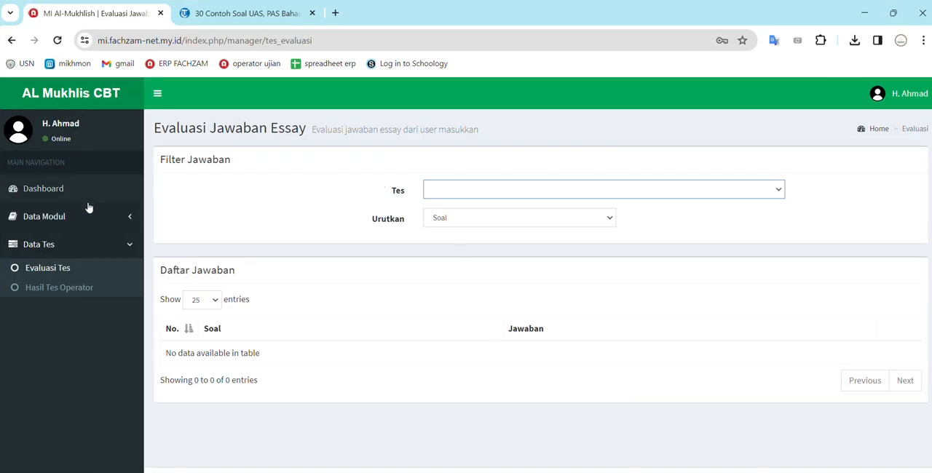
pyautogui.click(48, 246)
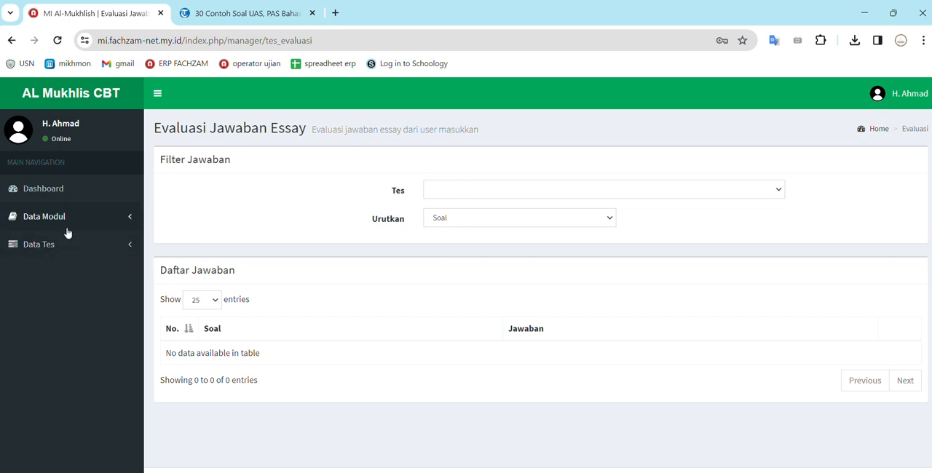
pyautogui.click(66, 221)
pyautogui.click(64, 260)
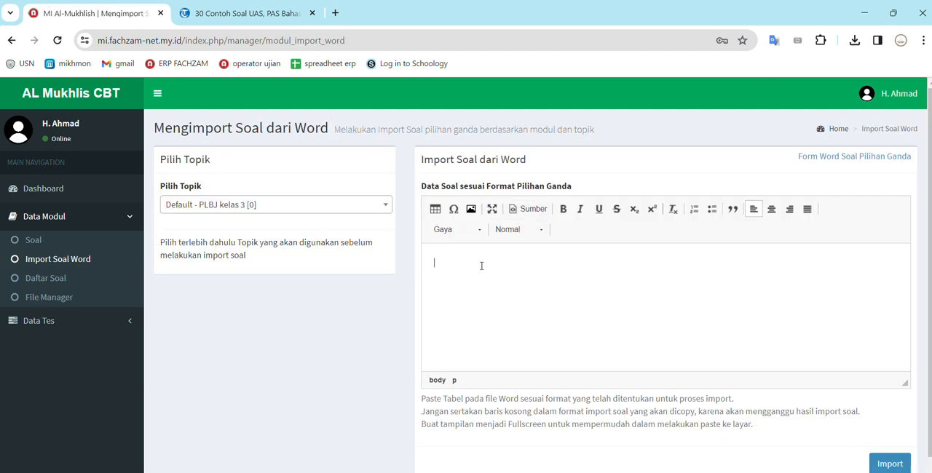
pyautogui.hotkey('ctrl', 'v')
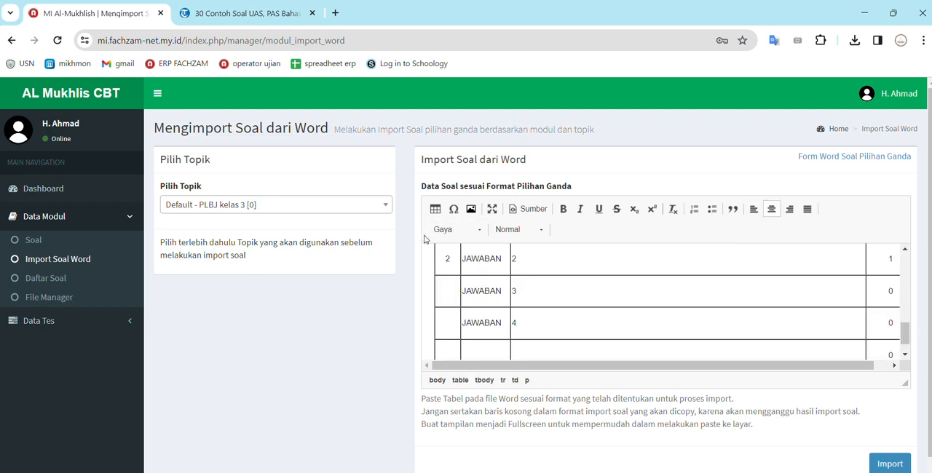
pyautogui.scroll(3, 614, 259)
pyautogui.scroll(5, 614, 259)
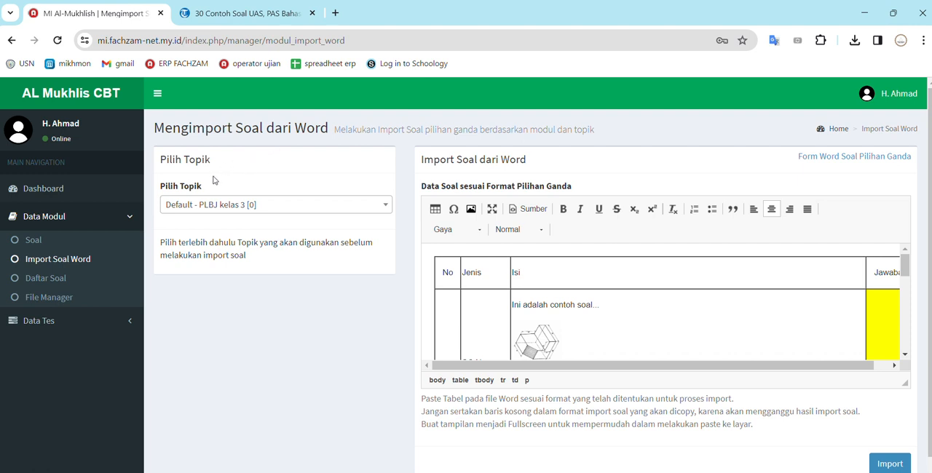
# Choose the topic Default - Fiqih kelas 4 and submit the pasted questions for import
pyautogui.click(235, 206)
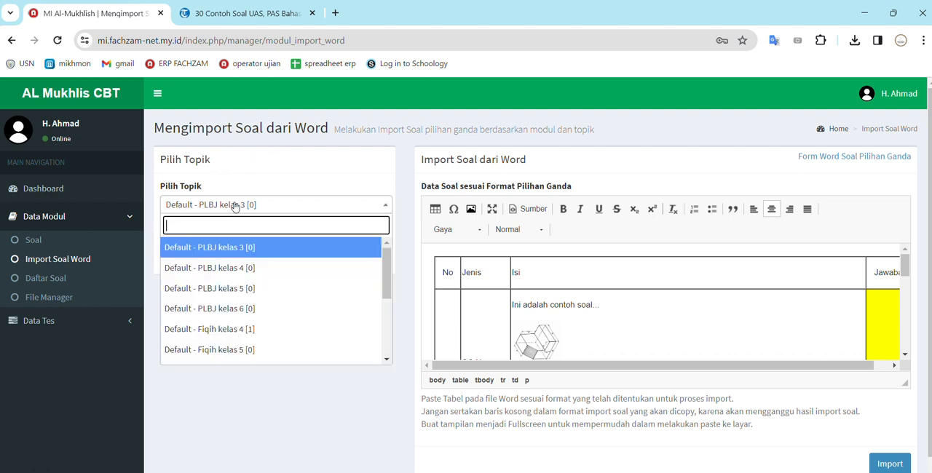
pyautogui.click(230, 329)
pyautogui.click(898, 466)
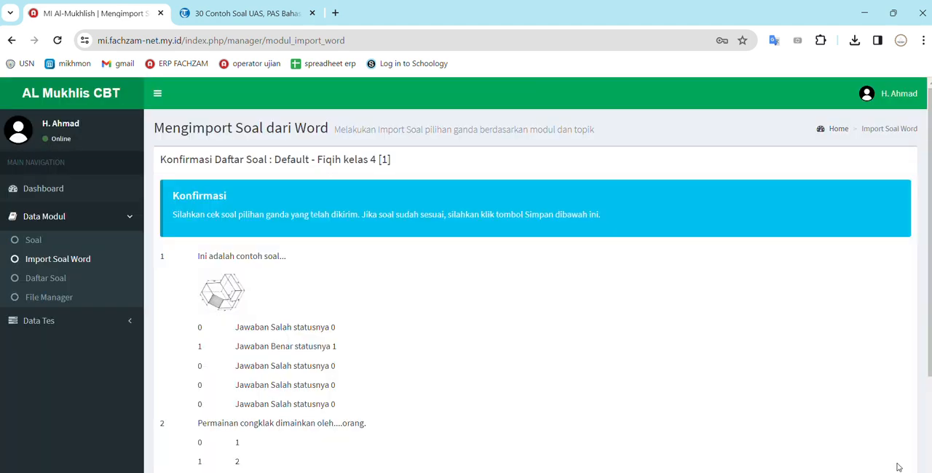
# Review the two multiple-choice questions in the import confirmation and save them to the topic
pyautogui.scroll(-3, 898, 467)
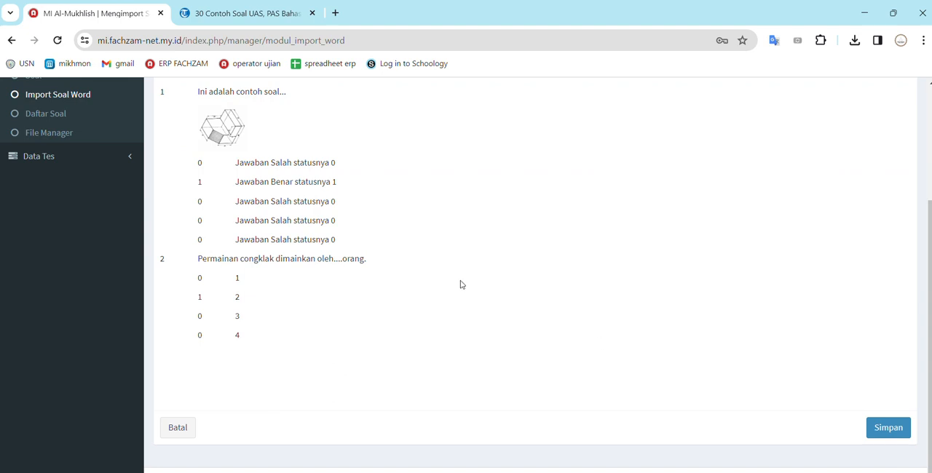
pyautogui.scroll(2, 460, 285)
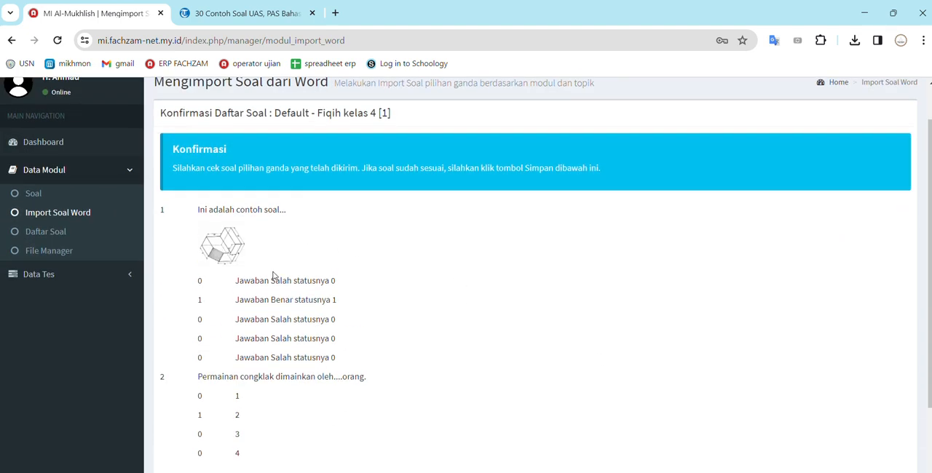
pyautogui.scroll(-2, 274, 276)
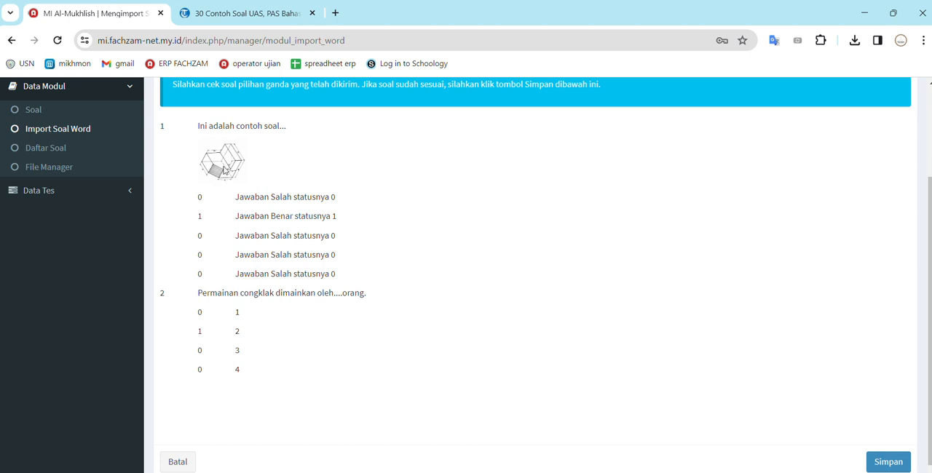
pyautogui.scroll(-1, 246, 251)
pyautogui.scroll(1, 246, 252)
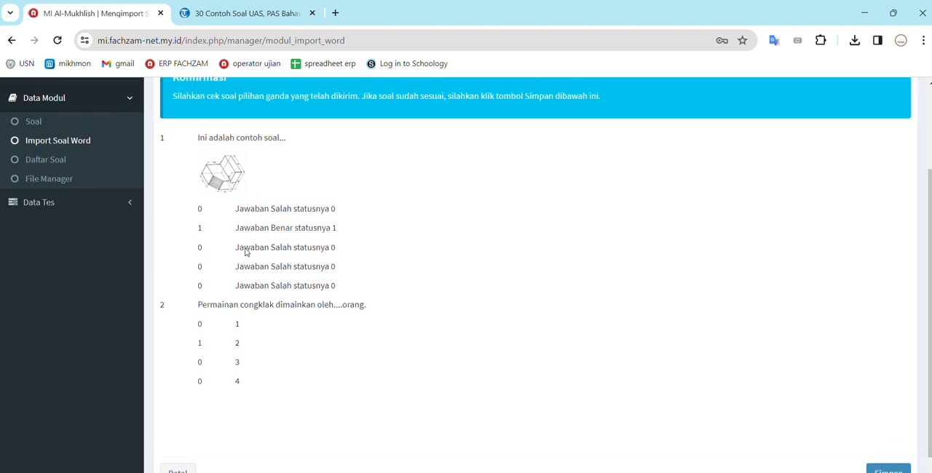
pyautogui.scroll(-1, 246, 248)
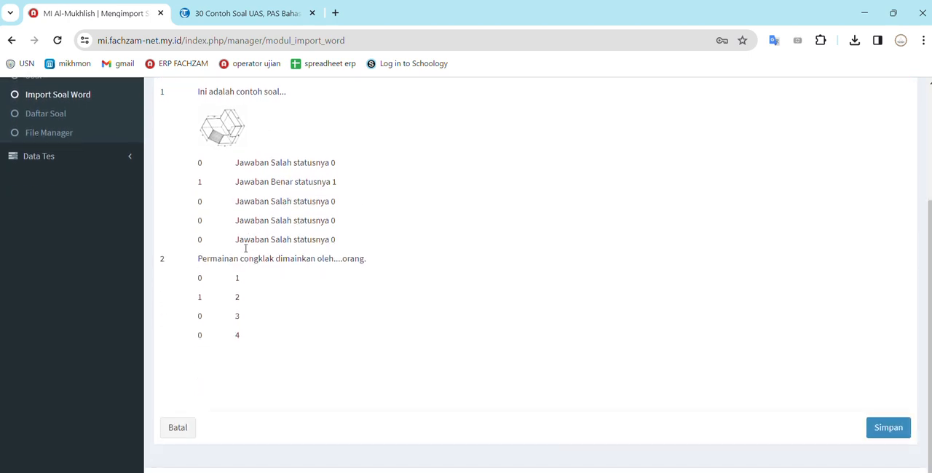
pyautogui.click(885, 426)
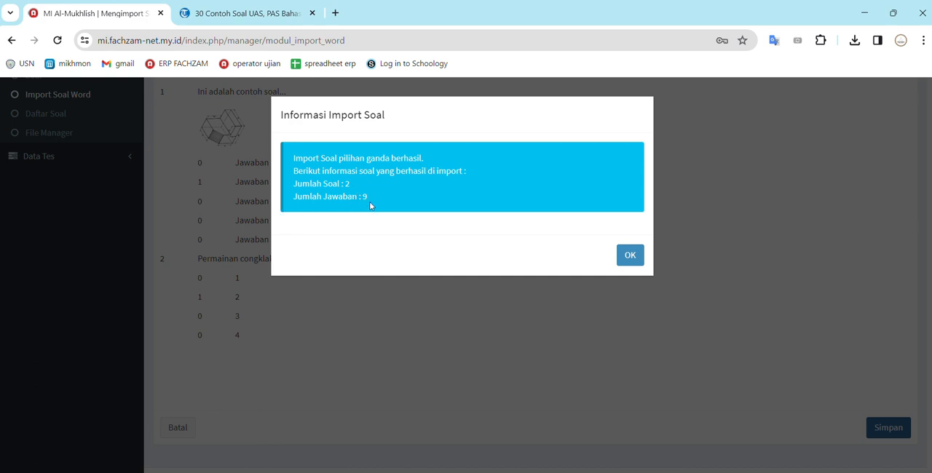
pyautogui.click(639, 256)
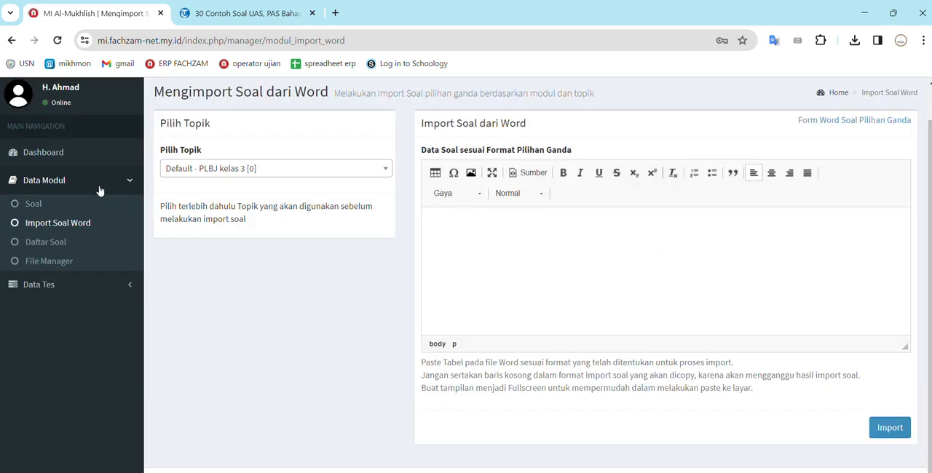
# Open the Daftar Soal page for Default - Fiqih kelas 4 and examine the imported questions and their answers
pyautogui.click(233, 174)
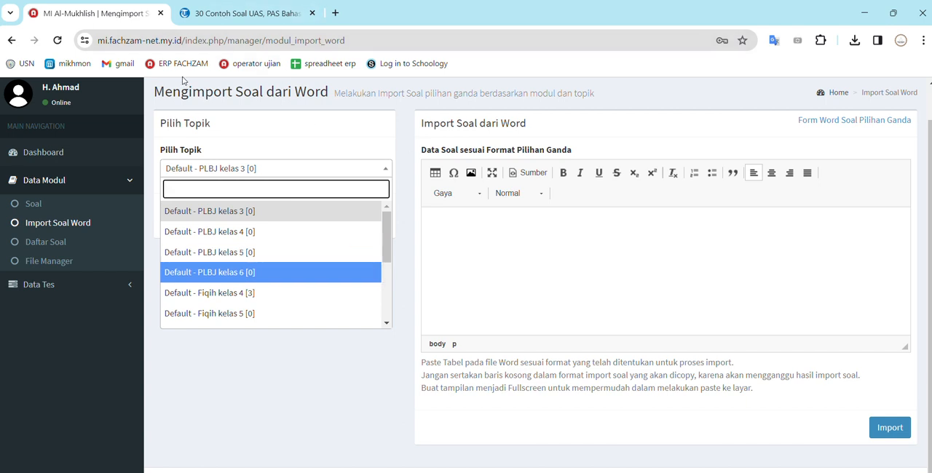
pyautogui.click(48, 243)
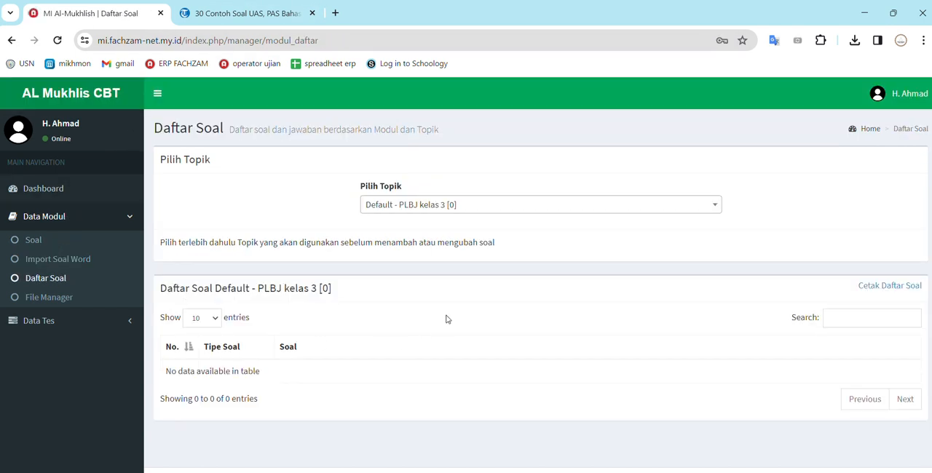
pyautogui.click(467, 207)
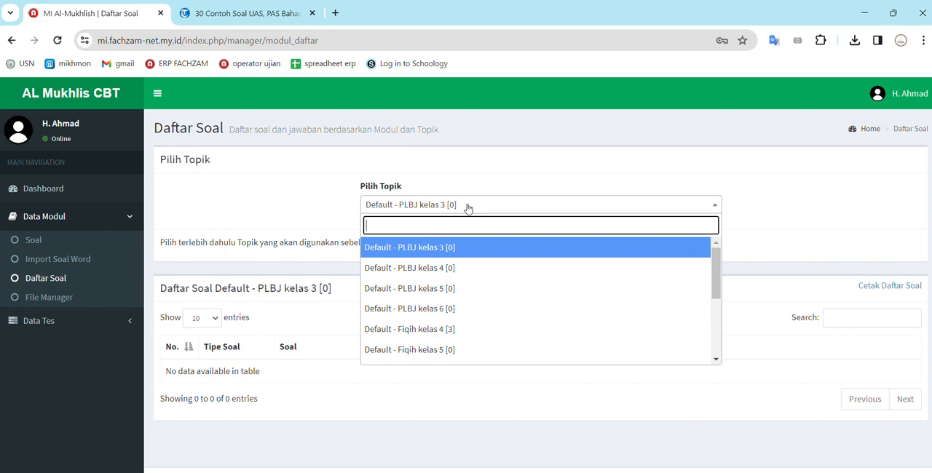
pyautogui.click(455, 329)
pyautogui.scroll(-4, 455, 330)
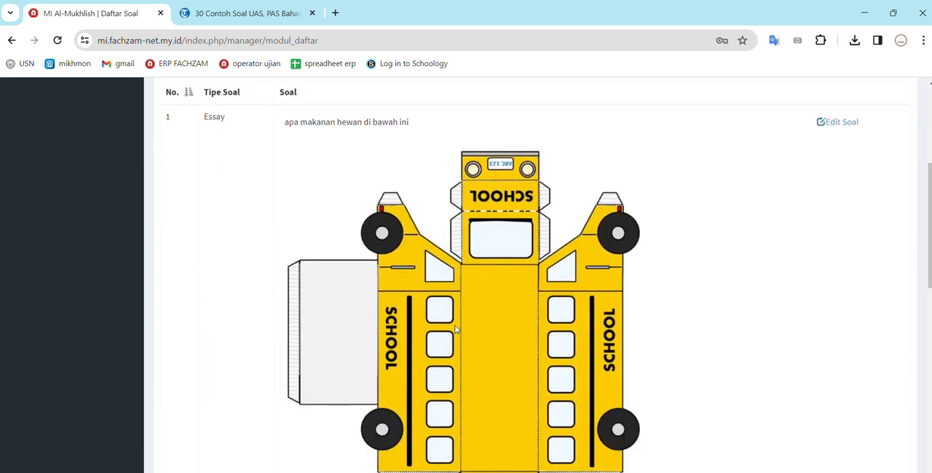
pyautogui.scroll(1, 455, 330)
pyautogui.scroll(-3, 455, 329)
pyautogui.scroll(-5, 455, 330)
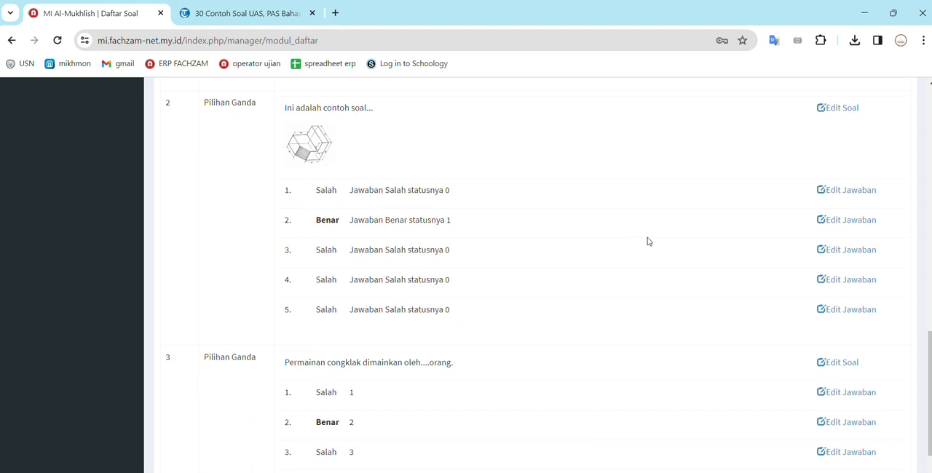
# Change the status of the answer "Jawaban Benar statusnya 1" in the sample question to Salah and save it
pyautogui.click(828, 225)
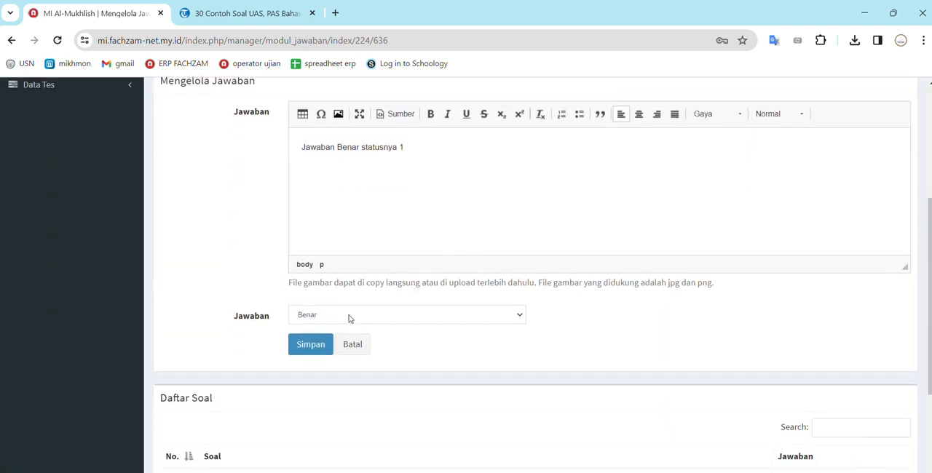
pyautogui.click(350, 317)
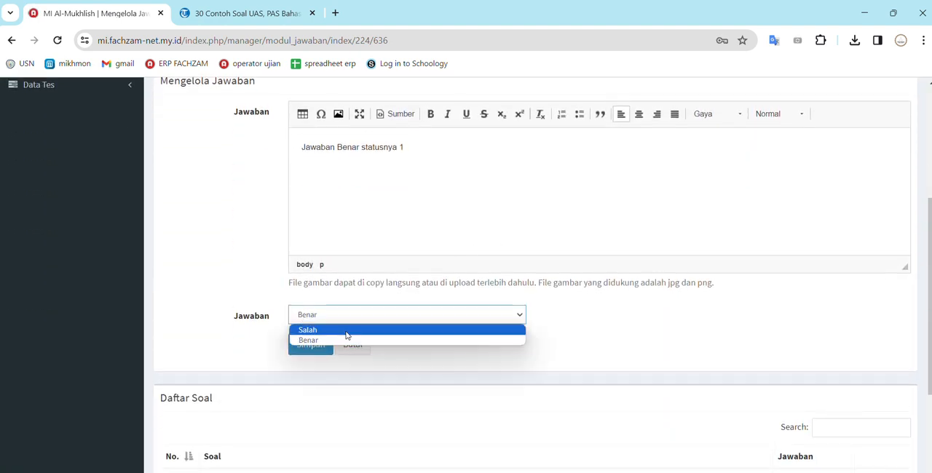
pyautogui.click(346, 331)
pyautogui.click(292, 350)
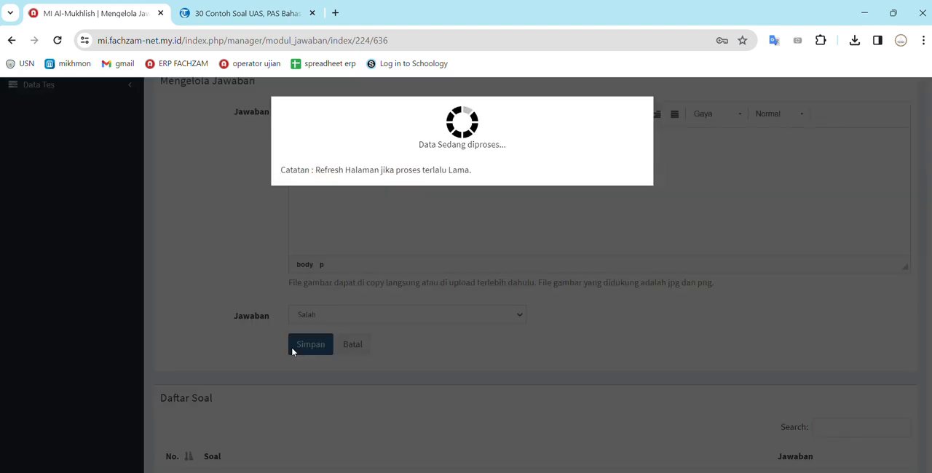
pyautogui.scroll(-3, 292, 352)
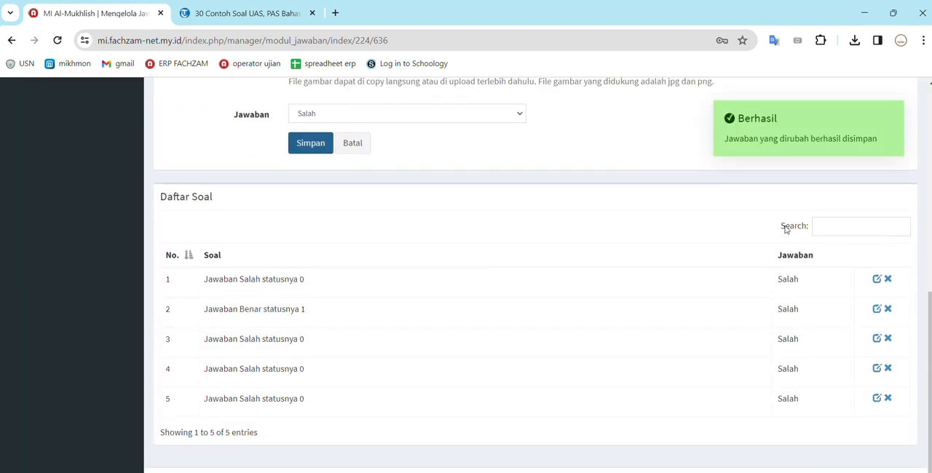
# Change the status of the first answer, "Jawaban Salah statusnya 0", to Benar and save it
pyautogui.click(877, 280)
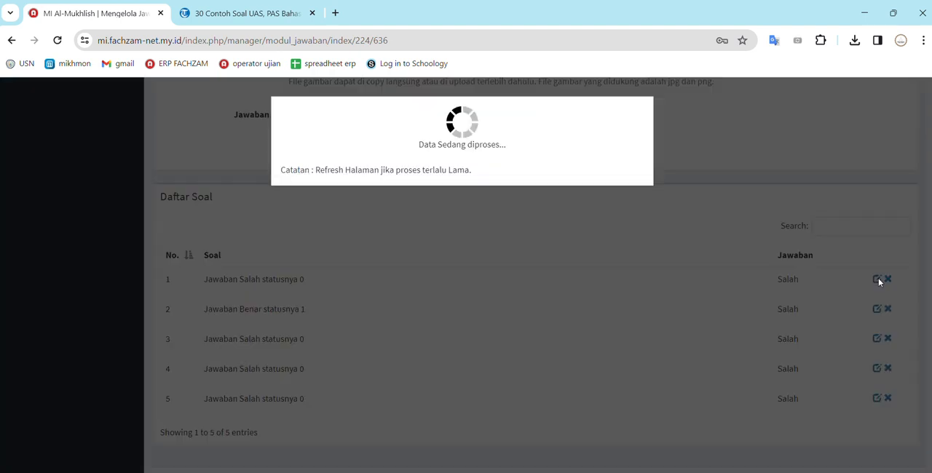
pyautogui.click(310, 328)
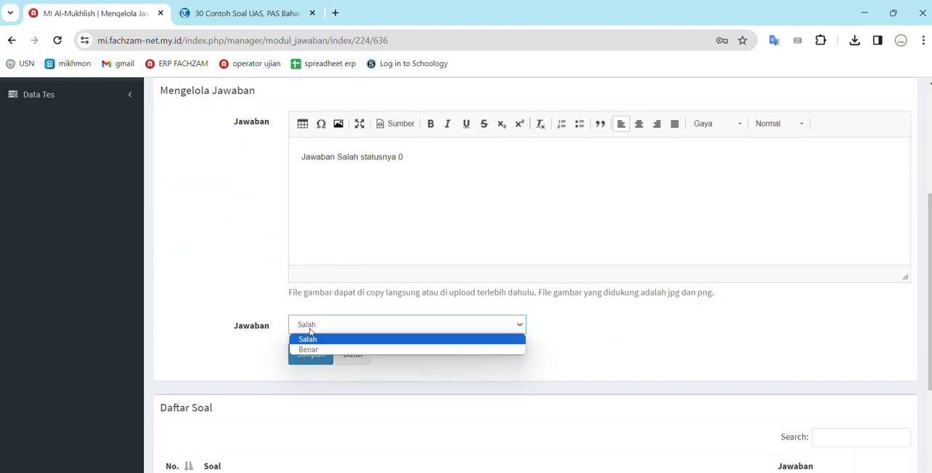
pyautogui.click(306, 350)
pyautogui.click(304, 364)
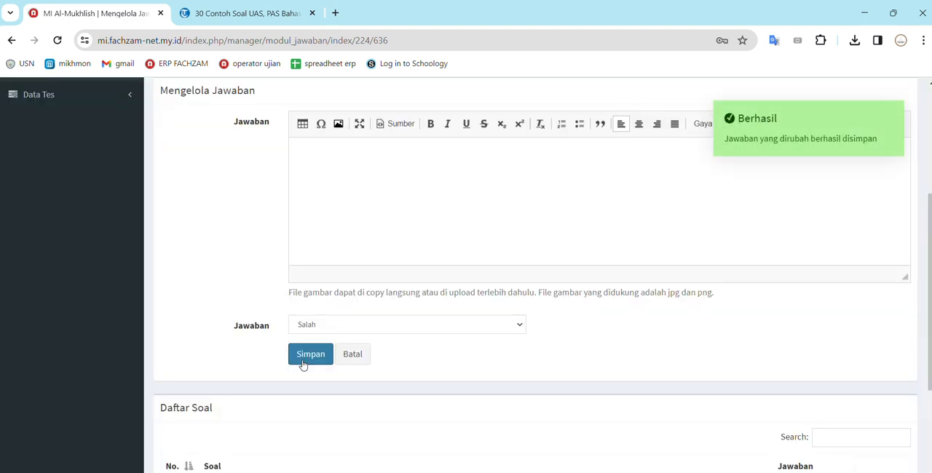
pyautogui.scroll(-3, 303, 364)
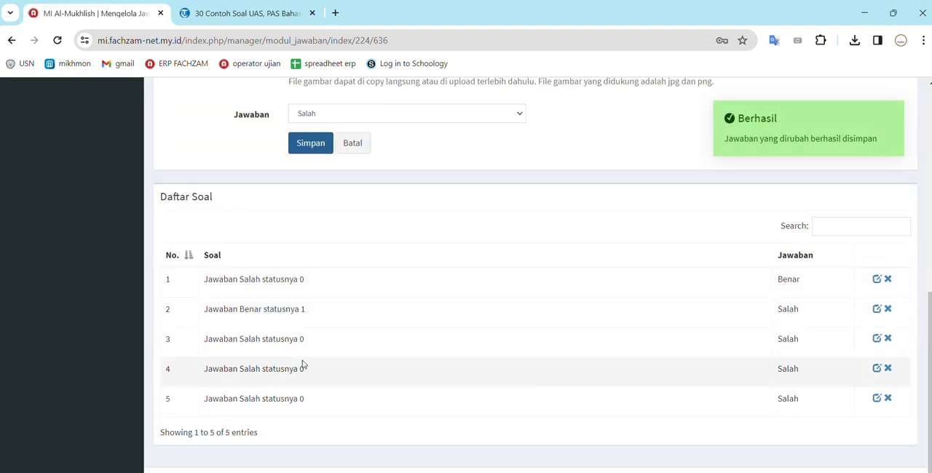
pyautogui.scroll(6, 304, 364)
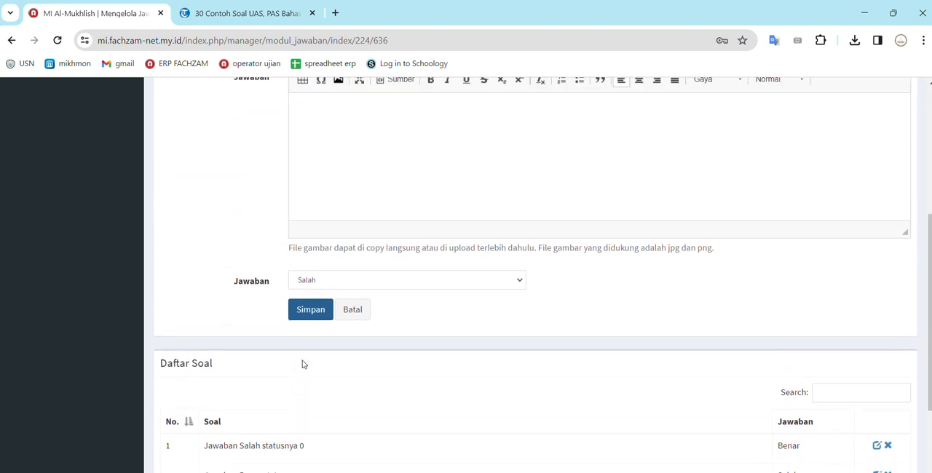
pyautogui.scroll(1, 303, 361)
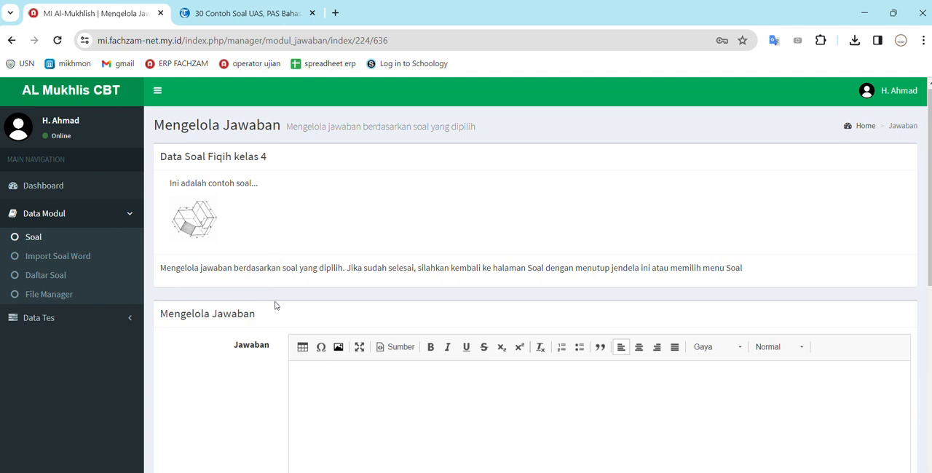
pyautogui.scroll(-1, 276, 307)
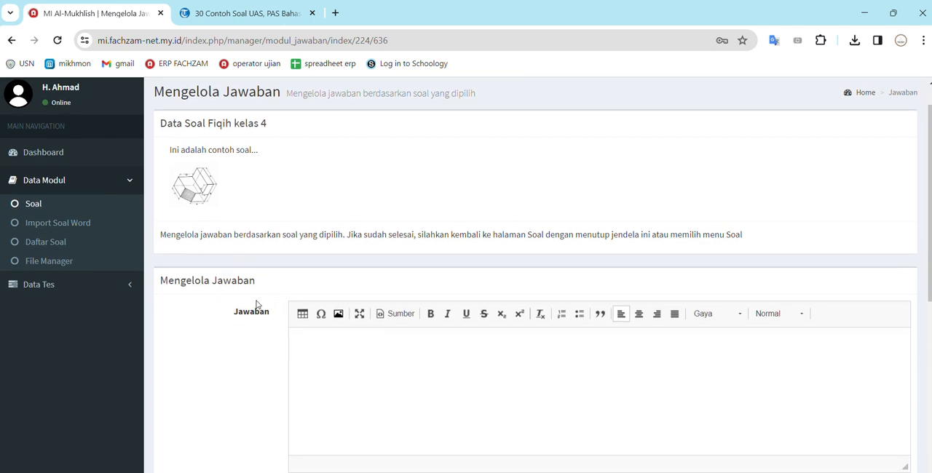
# Open the Evaluasi Tes page to view the essay answer evaluation
pyautogui.click(131, 290)
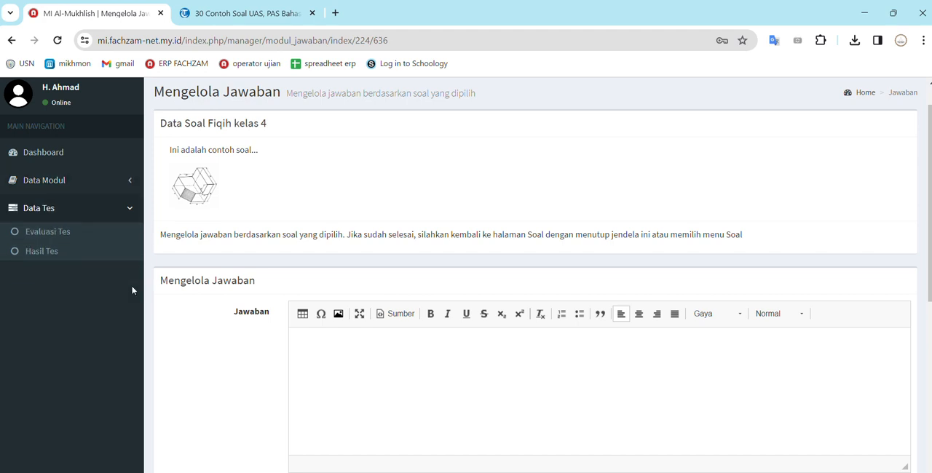
pyautogui.click(54, 238)
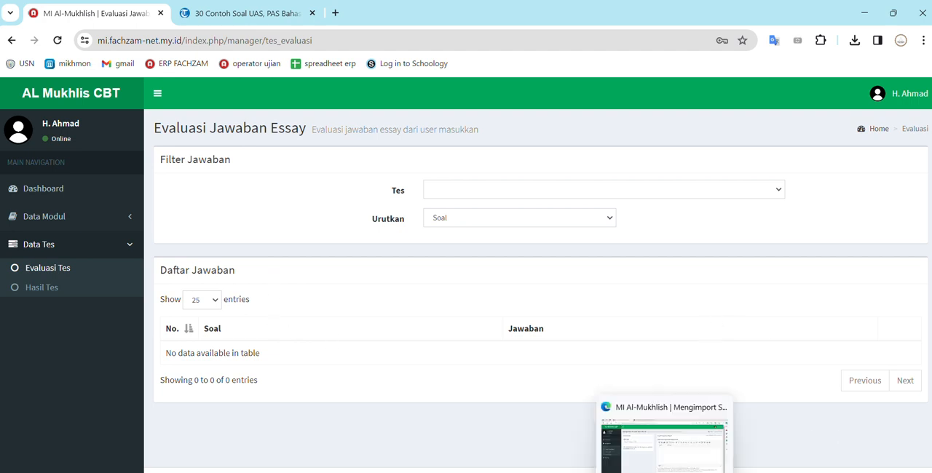
# Switch to the Microsoft Edge window with the Word import page and sign out of the operator account
pyautogui.click(667, 472)
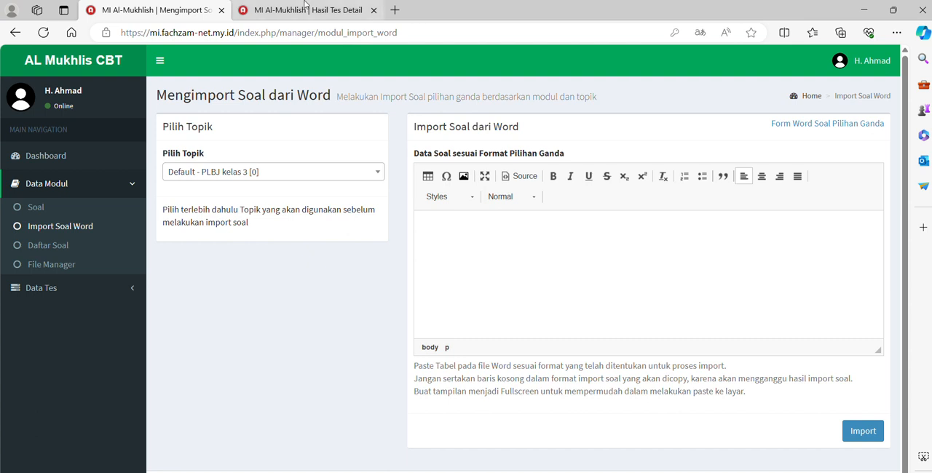
pyautogui.click(305, 7)
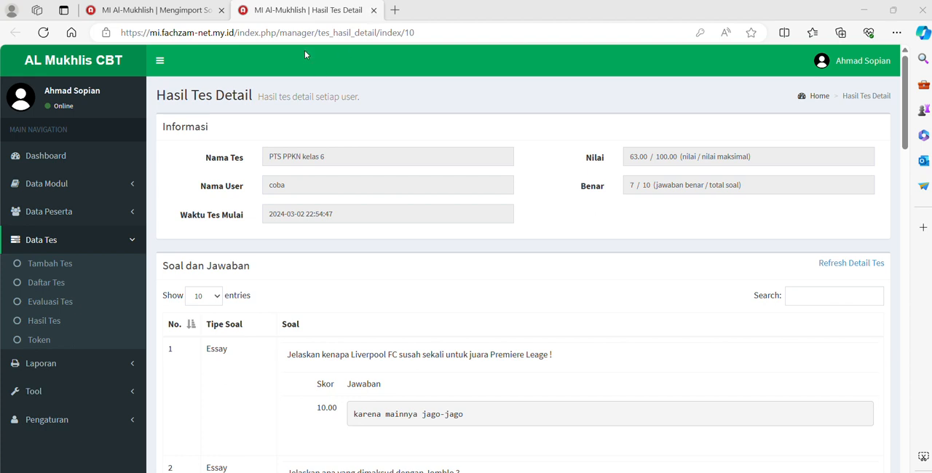
pyautogui.click(173, 18)
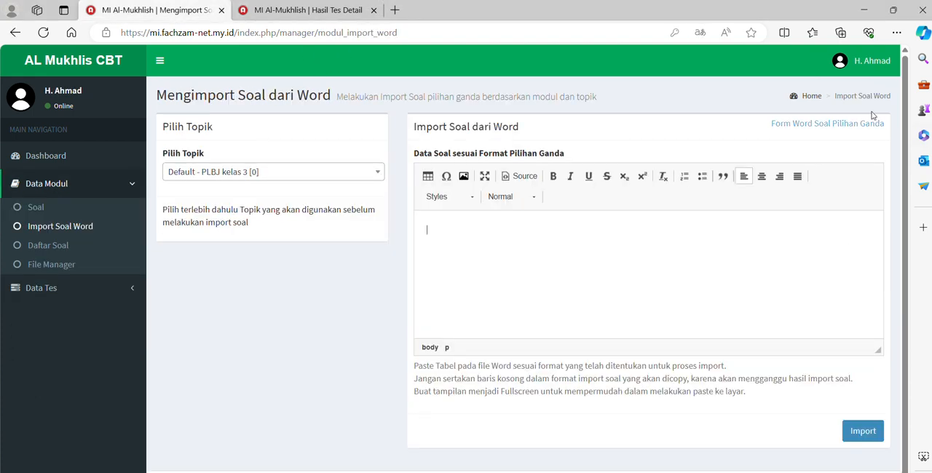
pyautogui.click(863, 61)
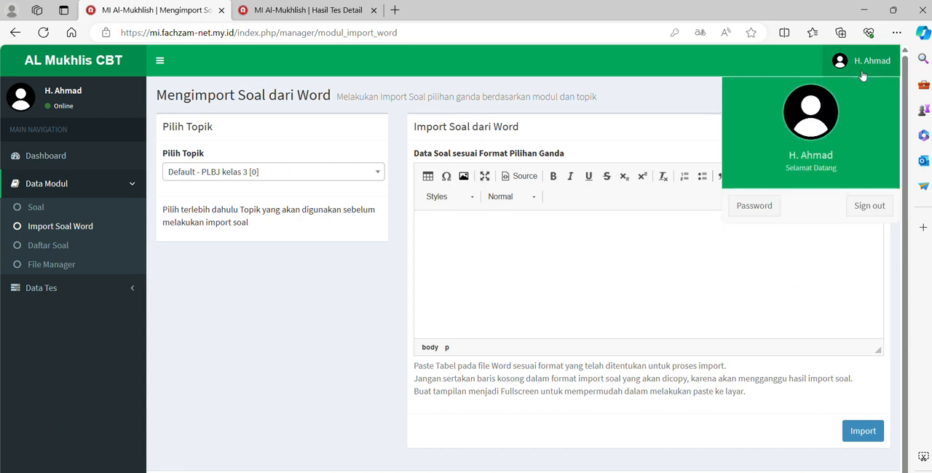
pyautogui.click(878, 207)
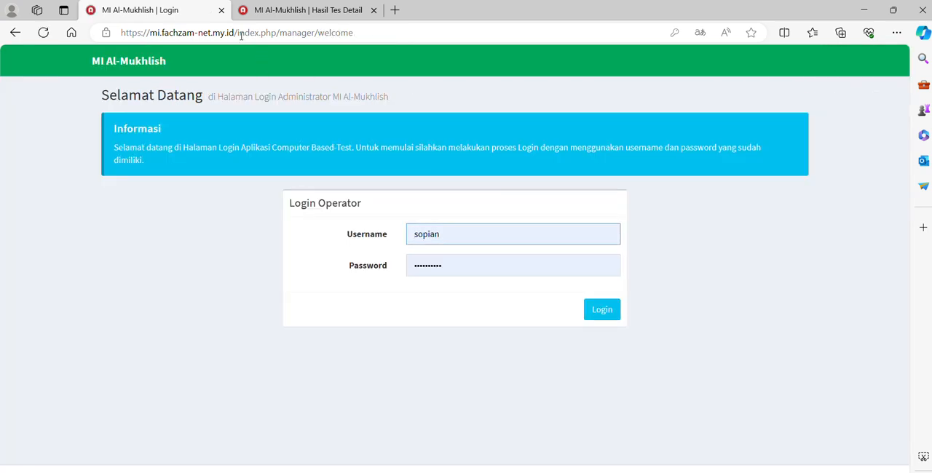
# Open the participant login page at mi.fachzam-net.my.id
pyautogui.moveTo(241, 35); pyautogui.dragTo(534, 38)
pyautogui.press('BackSpace')
pyautogui.write('i')
pyautogui.press('BackSpace')
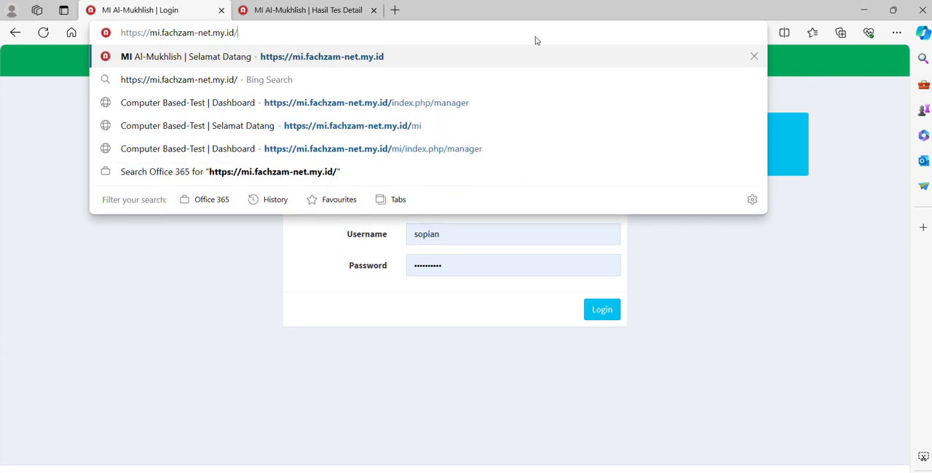
pyautogui.press('Return')
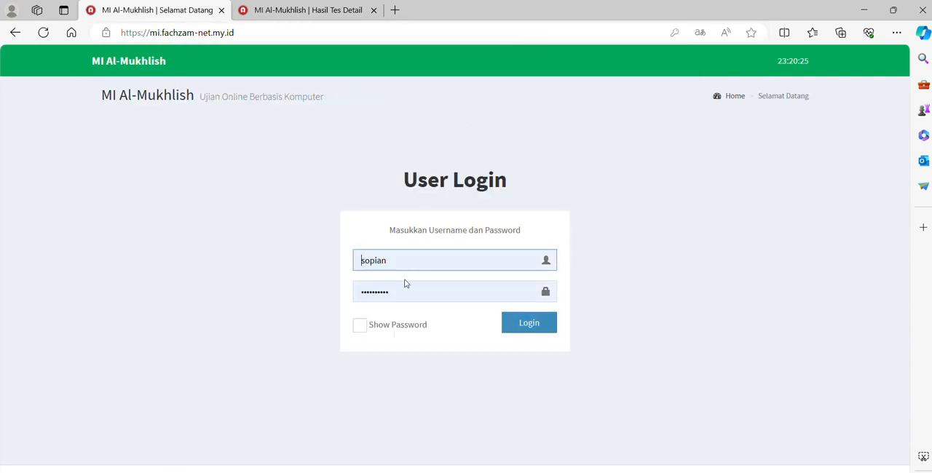
# Log in with the test participant's username and password, and dismiss the offer to save the password
pyautogui.moveTo(461, 265); pyautogui.dragTo(348, 258)
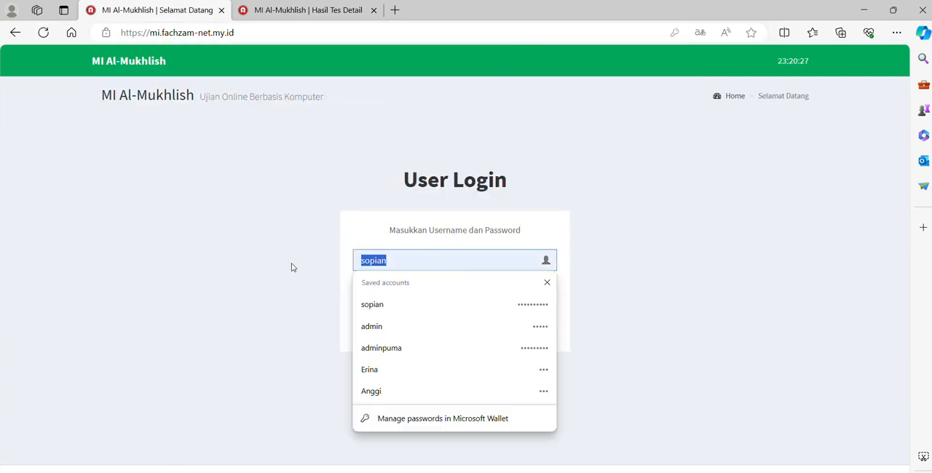
pyautogui.write('coba')
pyautogui.press('Tab')
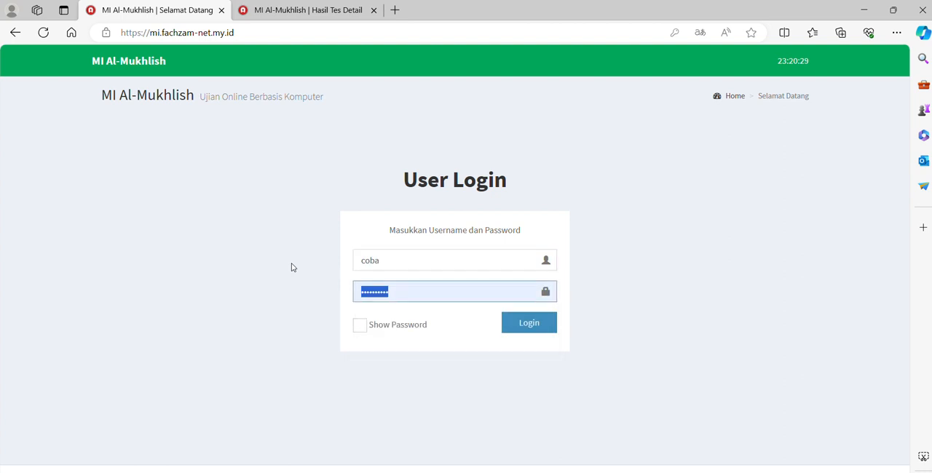
pyautogui.write('coba')
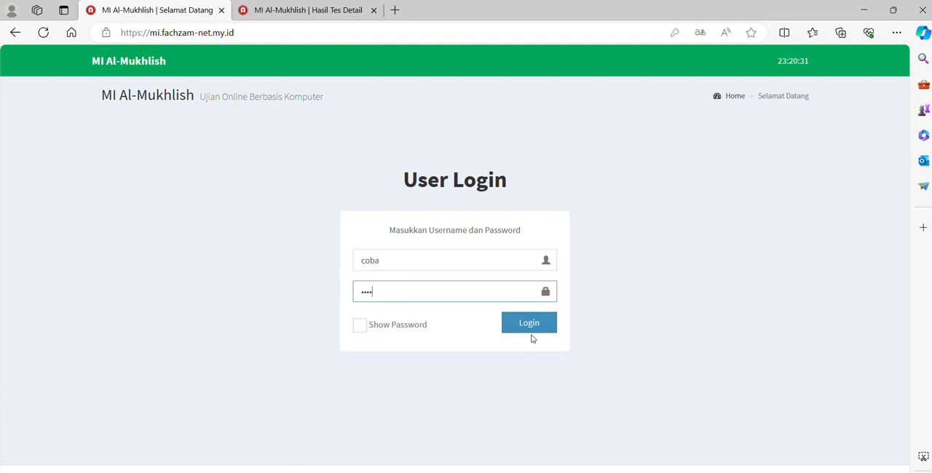
pyautogui.click(542, 331)
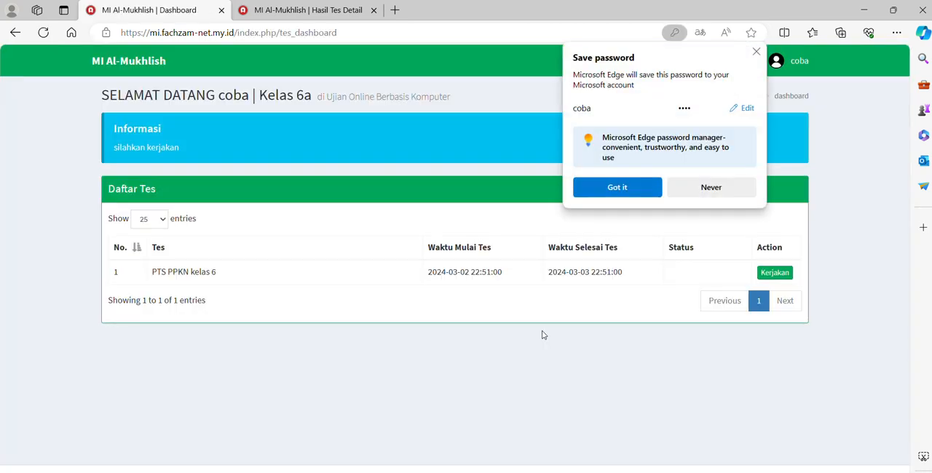
pyautogui.click(756, 52)
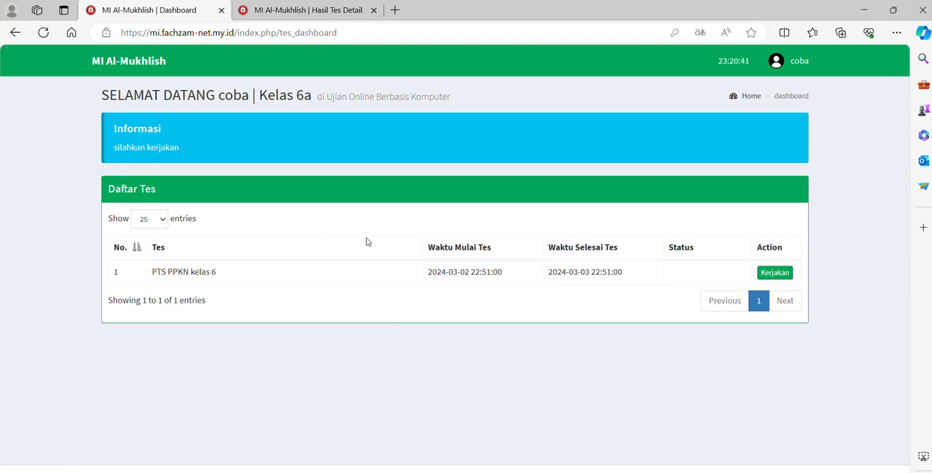
# Start the test PTS PPKN kelas 6 and confirm its test data
pyautogui.click(778, 275)
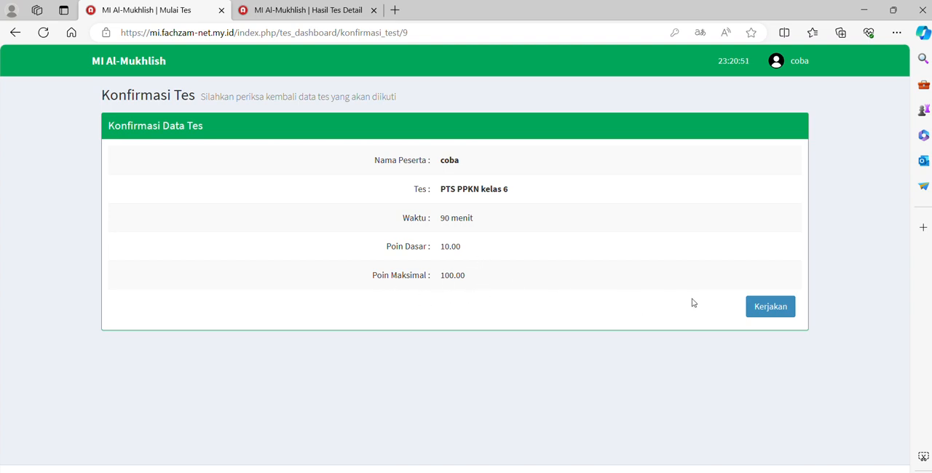
pyautogui.click(765, 310)
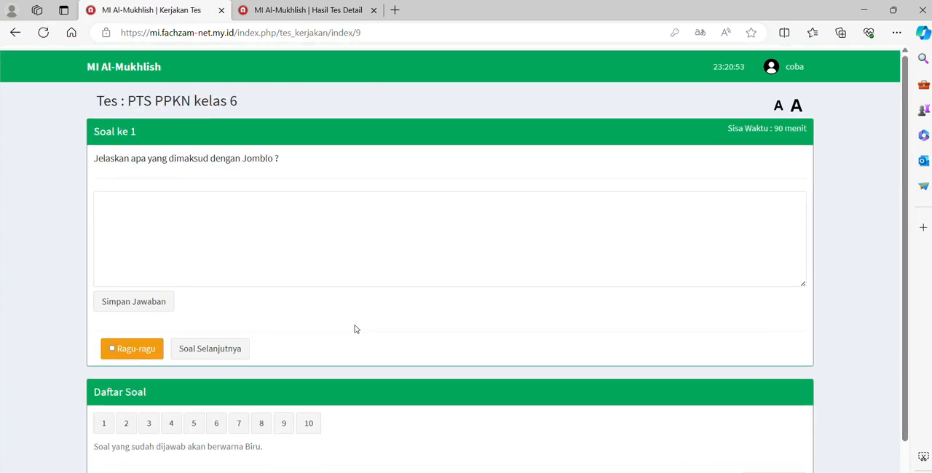
# Answer essay question 1 with "tidak punya pasangan" and save the answer
pyautogui.scroll(-1, 355, 329)
pyautogui.click(159, 227)
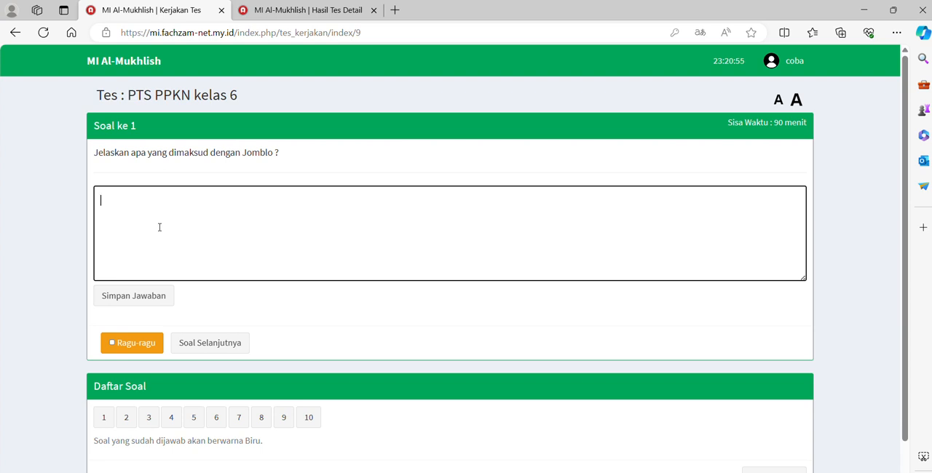
pyautogui.write('tidak p')
pyautogui.write('unya pasan')
pyautogui.write('gan')
pyautogui.press('BackSpace')
pyautogui.write('an')
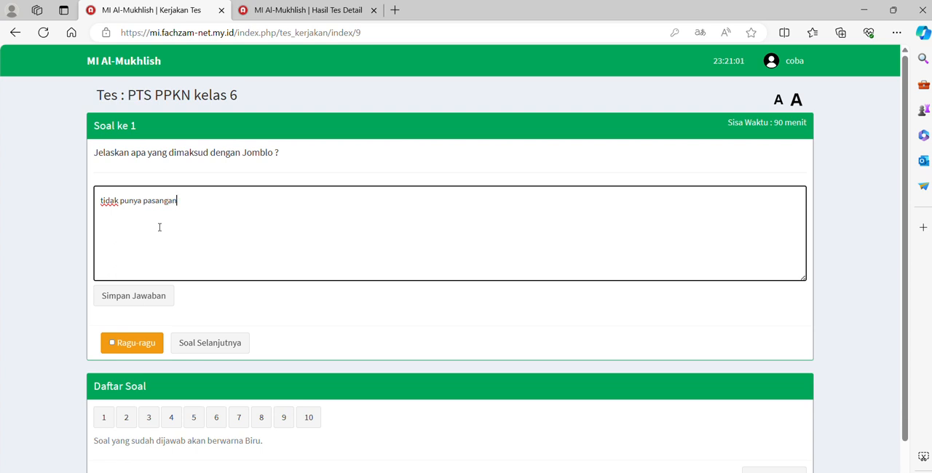
pyautogui.click(139, 296)
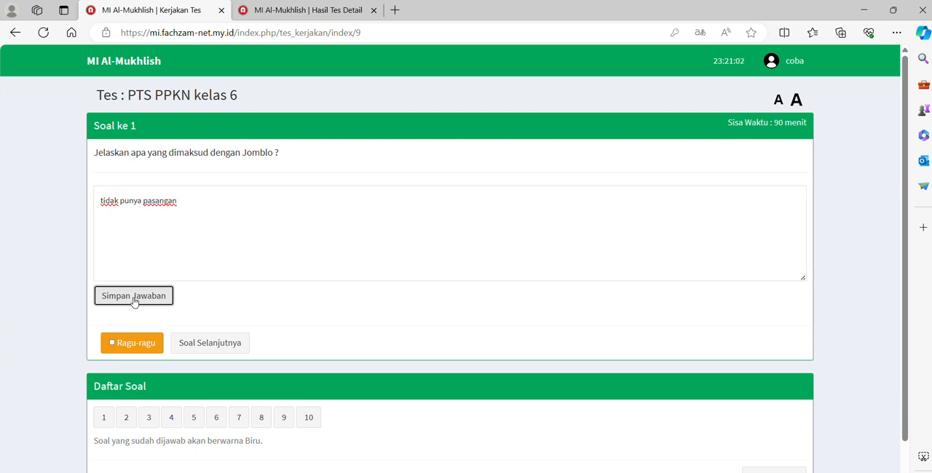
# Answer question 2 about the date of Idul Fitri with 1 Syawal and proceed to question 3
pyautogui.click(187, 343)
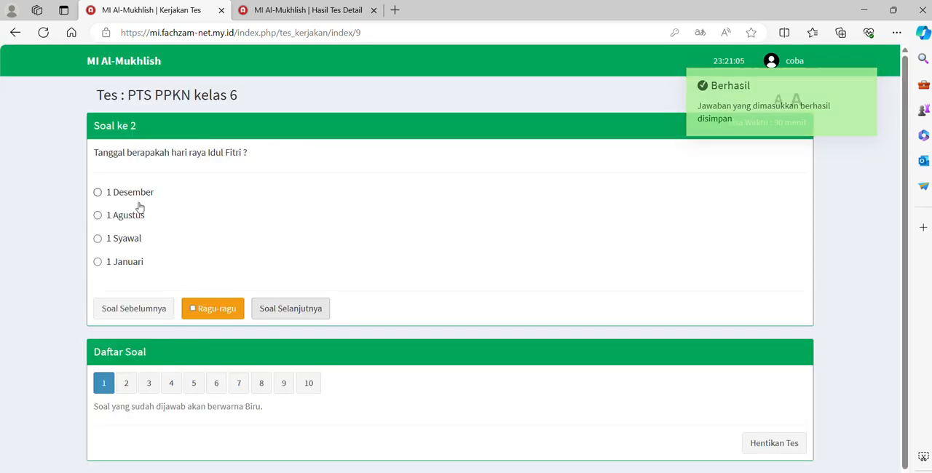
pyautogui.click(126, 241)
pyautogui.click(286, 305)
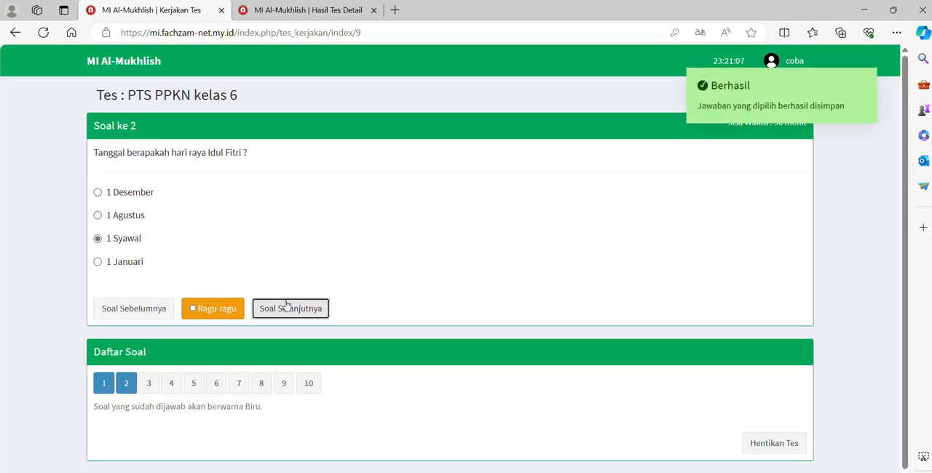
# Answer essay question 3 about Liverpool FC with "mainnya keren-keren" and save the answer
pyautogui.click(191, 227)
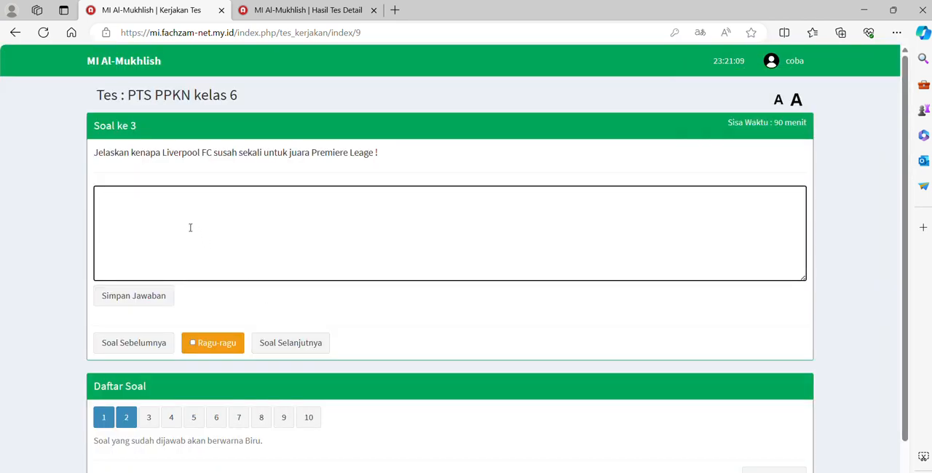
pyautogui.write('mainn')
pyautogui.write('ya keren-ker')
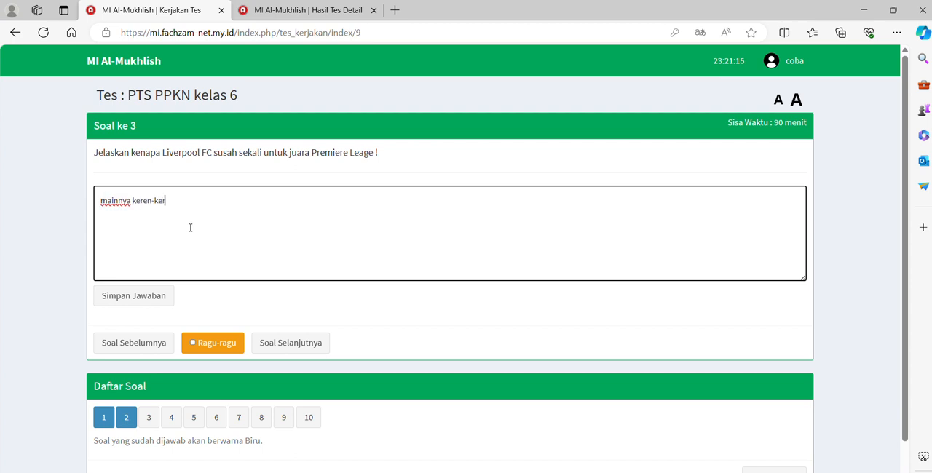
pyautogui.write('en')
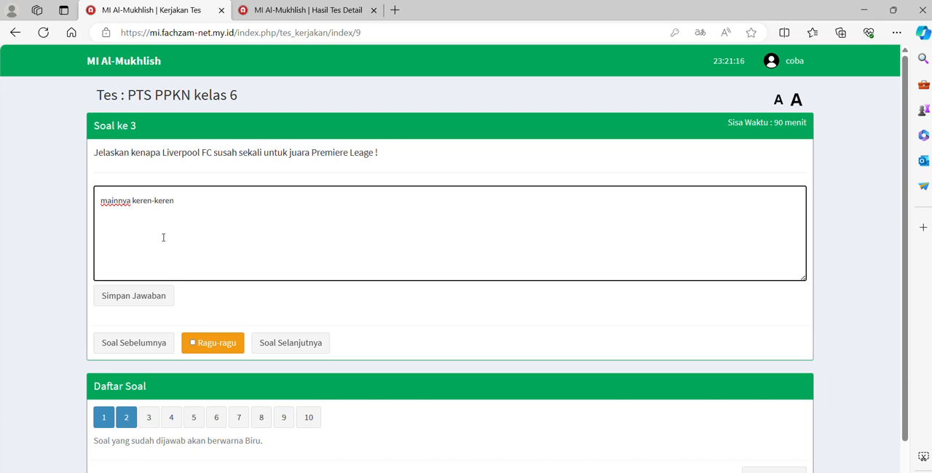
pyautogui.click(129, 293)
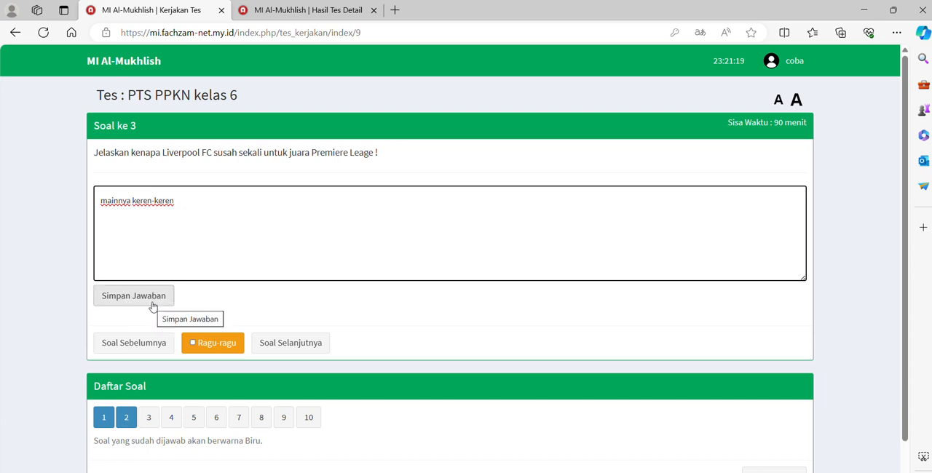
pyautogui.click(156, 297)
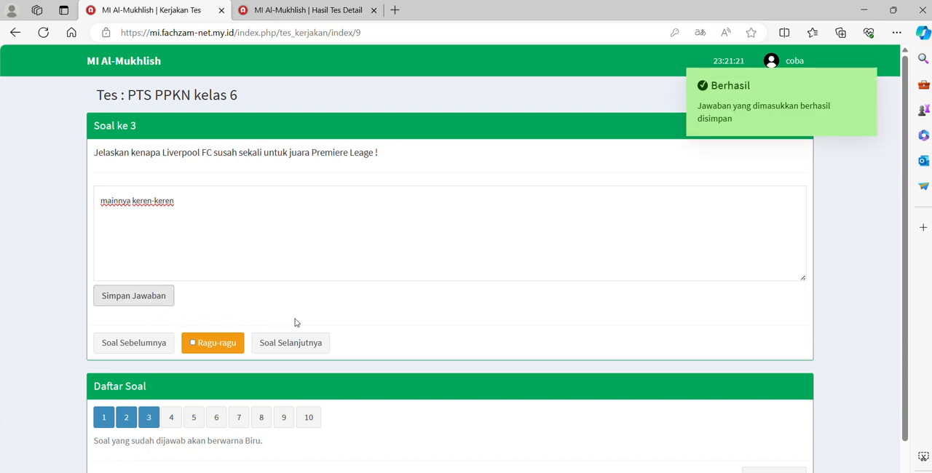
# Proceed to essay question 4 about PT. Tiar Perkasa, answer with the partner's first name followed by "kali ya", and save it
pyautogui.click(308, 344)
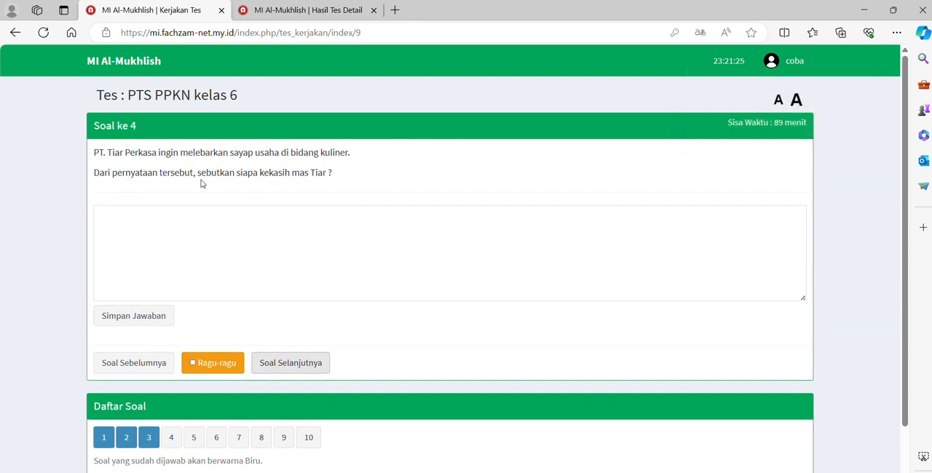
pyautogui.click(240, 245)
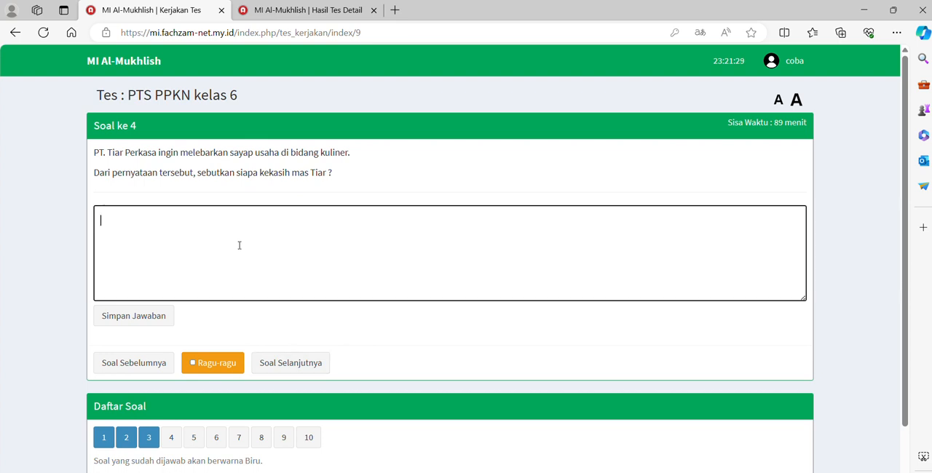
pyautogui.write('DOna kali ya')
pyautogui.click(123, 325)
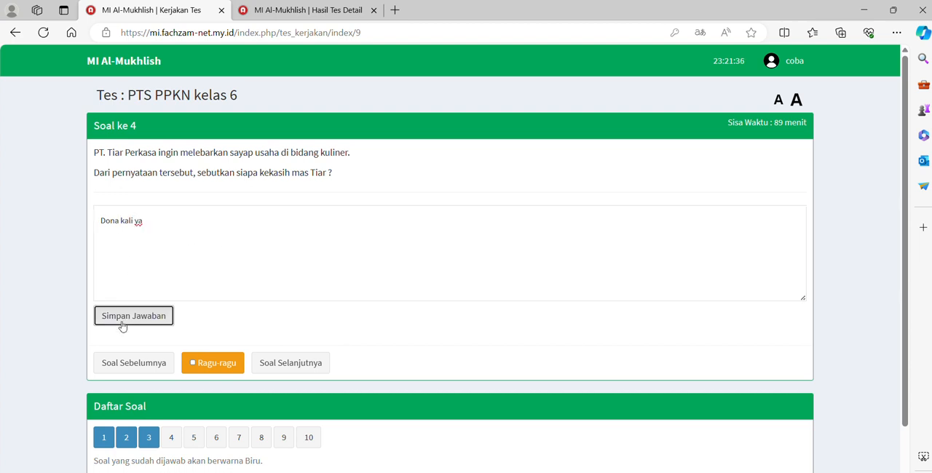
pyautogui.click(160, 316)
# Proceed to question 5, play and pause its audio, and answer with Akhirnya aku menemukanmu
pyautogui.click(289, 368)
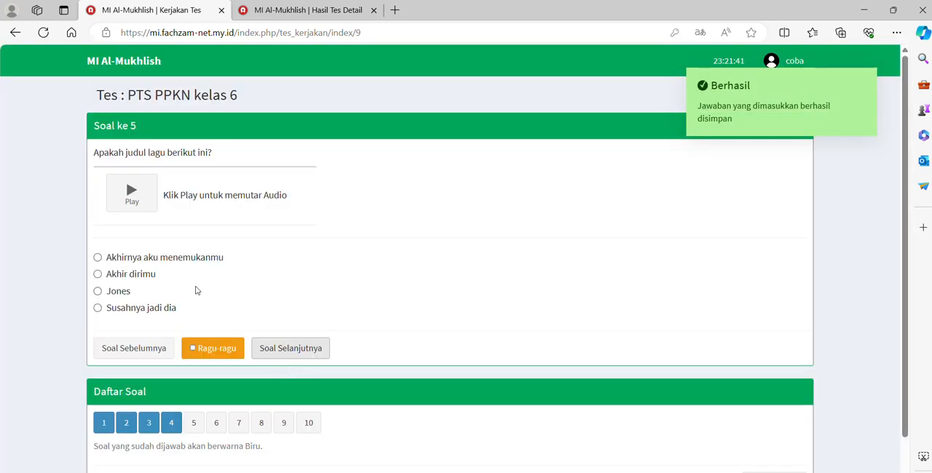
pyautogui.click(130, 197)
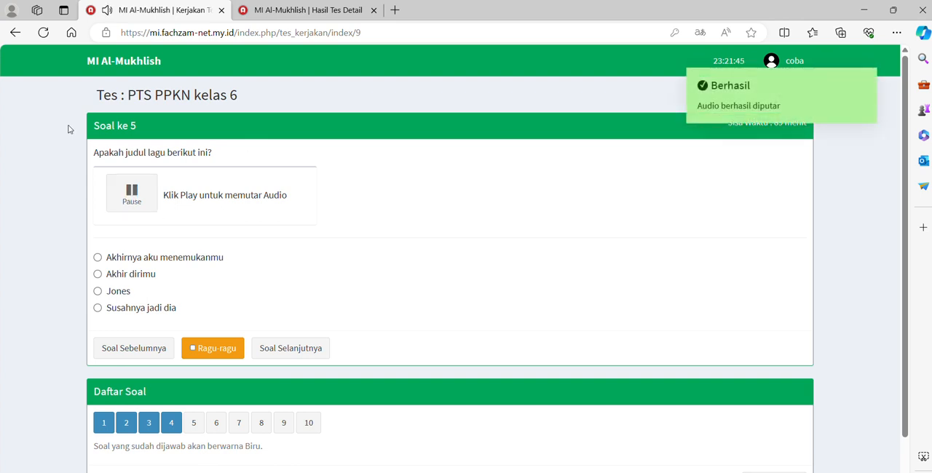
pyautogui.click(131, 195)
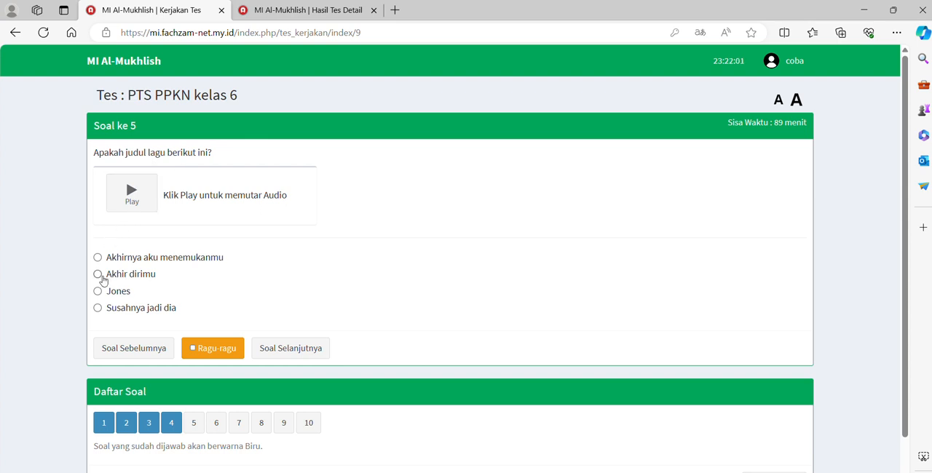
pyautogui.click(99, 260)
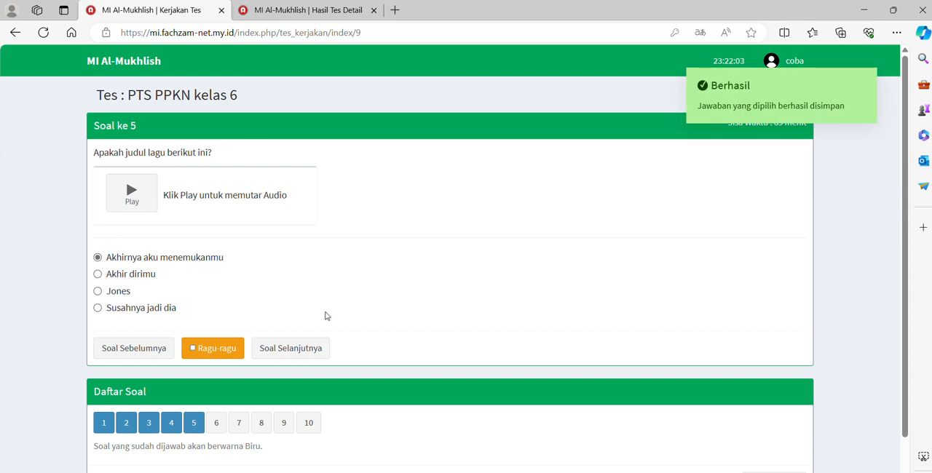
# Proceed to question 6 about the current president, answer with "Jokowi" and save the answer
pyautogui.click(314, 354)
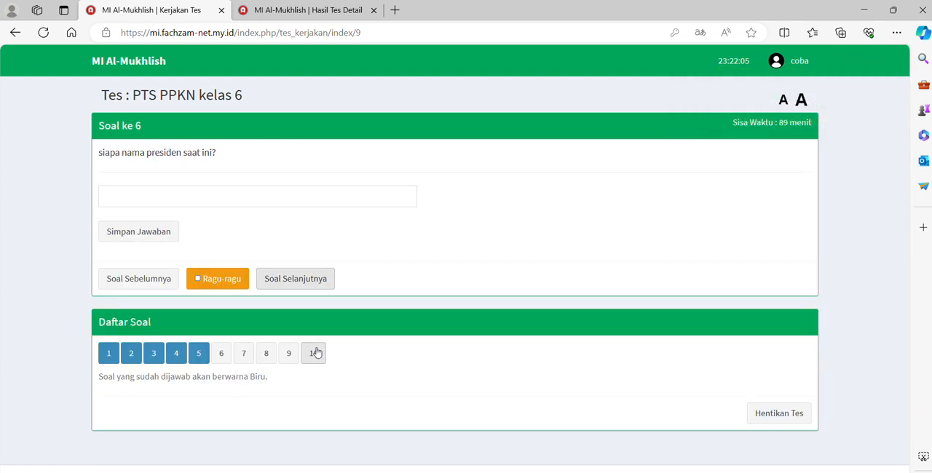
pyautogui.click(161, 206)
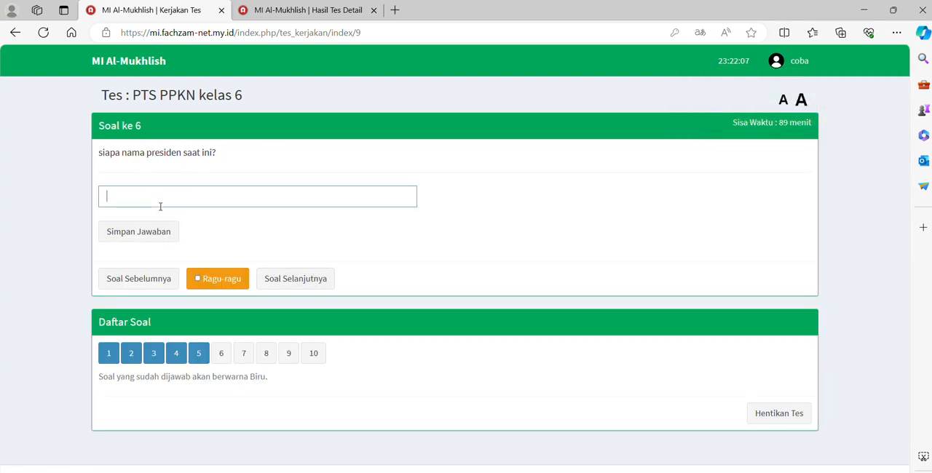
pyautogui.write('Jokiwi')
pyautogui.press('BackSpace')
pyautogui.press('BackSpace')
pyautogui.write('w')
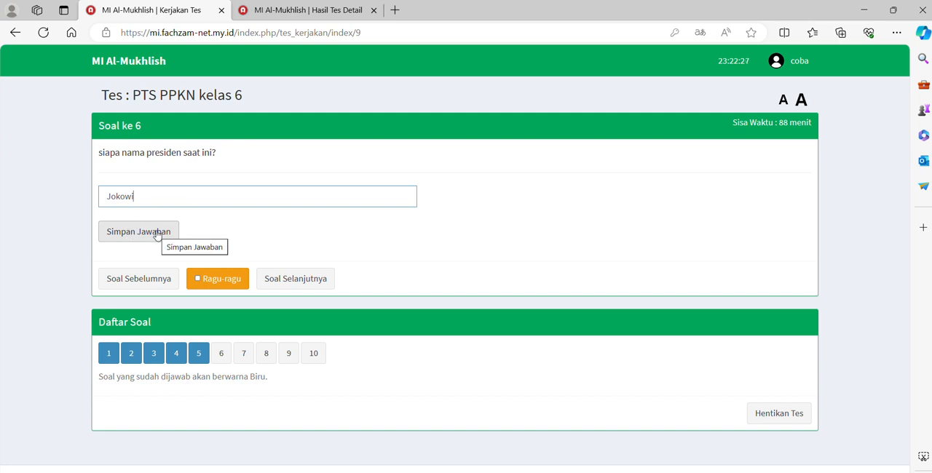
pyautogui.click(157, 235)
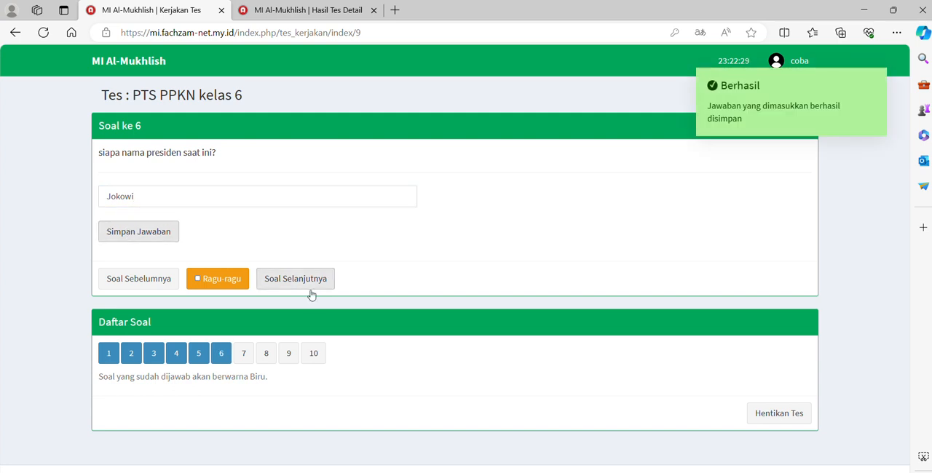
# Answer poster question 7 with Aksi bela Jomblo and question 8 about SMK with Sekolah Menengah Kejuruan
pyautogui.click(311, 284)
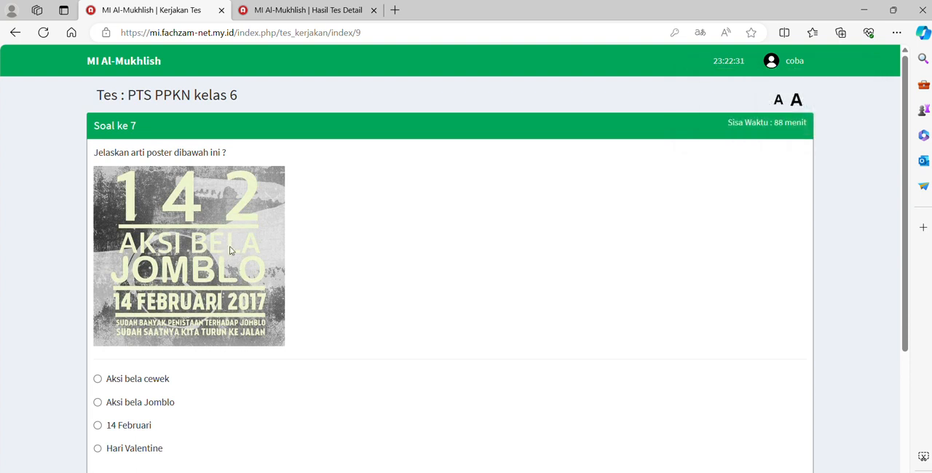
pyautogui.scroll(-1, 225, 249)
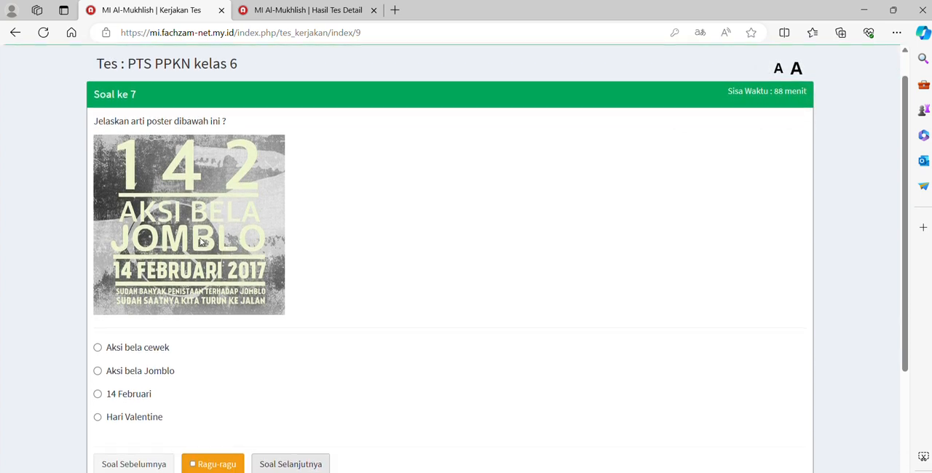
pyautogui.click(110, 373)
pyautogui.click(295, 462)
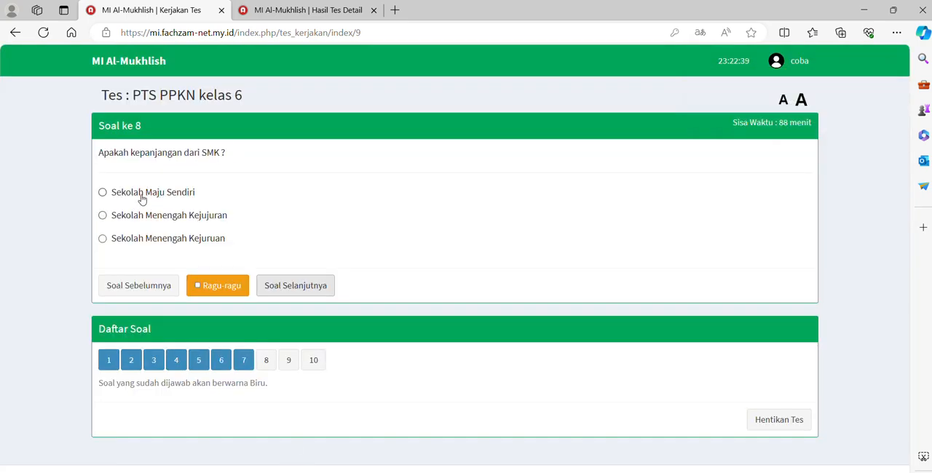
pyautogui.click(159, 238)
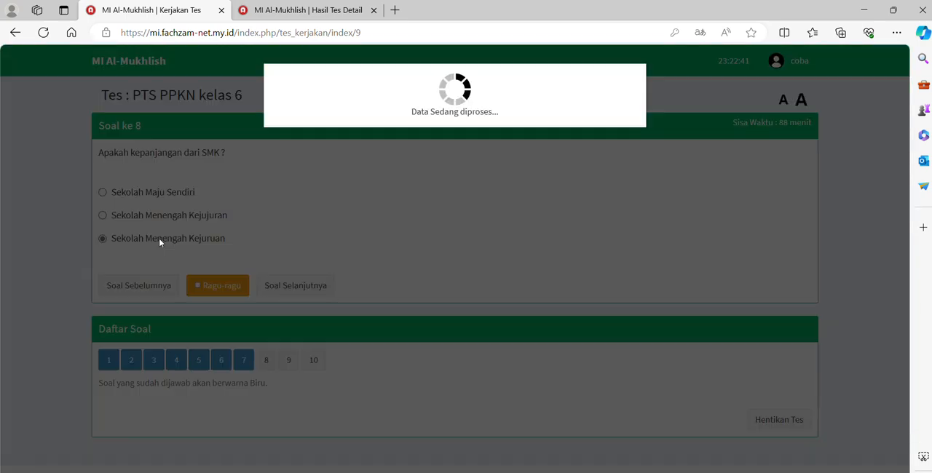
# Proceed to question 9 about 5x10, answer with "lima puluh" and save the answer
pyautogui.click(308, 285)
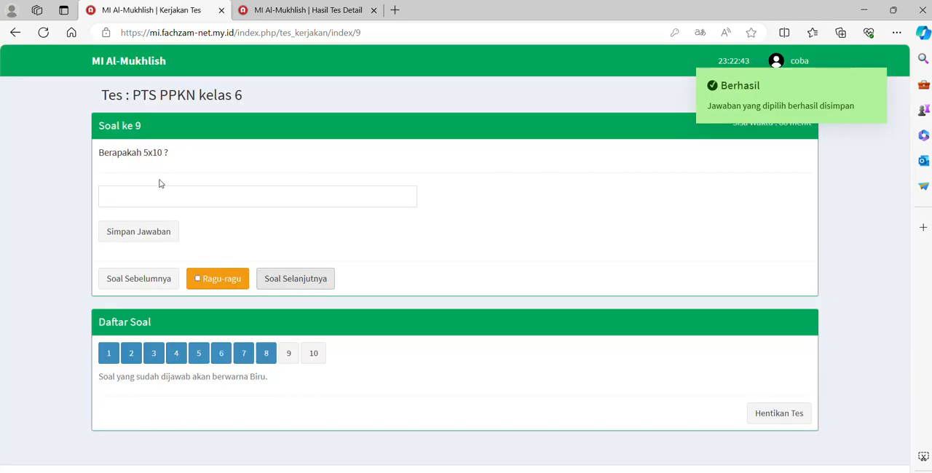
pyautogui.click(155, 189)
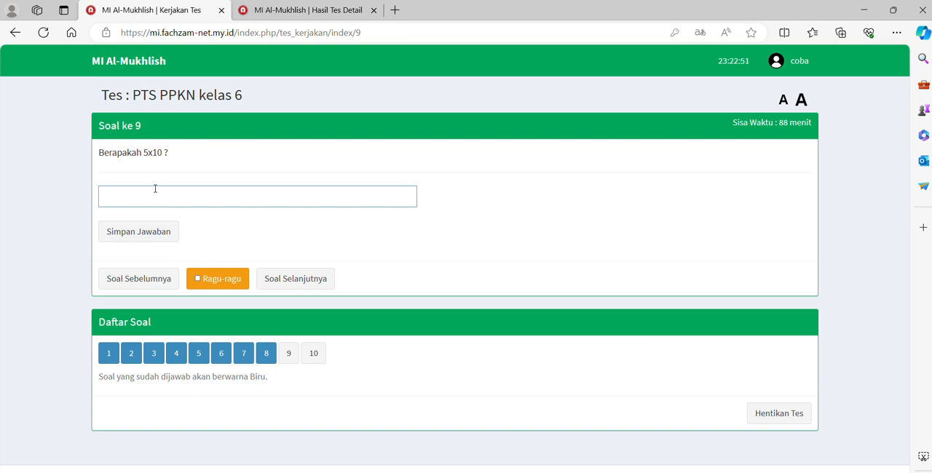
pyautogui.write('lima puluh')
pyautogui.click(138, 233)
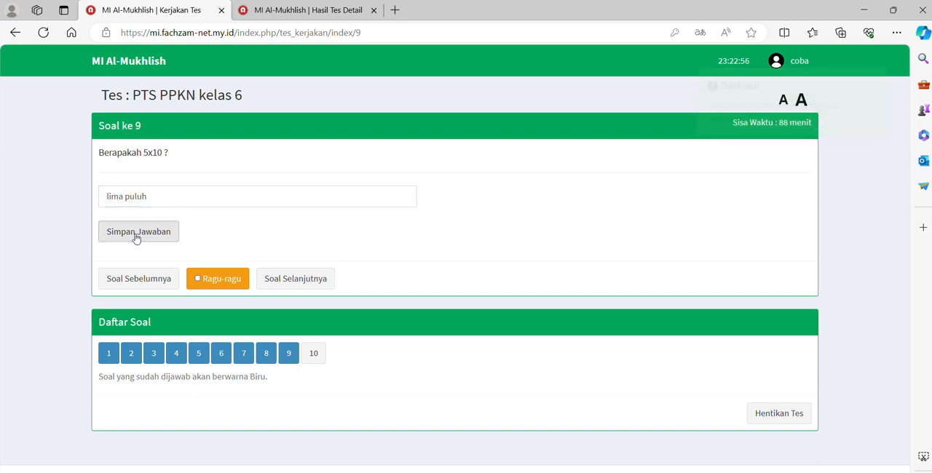
# Answer question 10 about the NOAH vocalist with Nazril Irham, and end the test PTS PPKN kelas 6 with confirmation
pyautogui.click(295, 280)
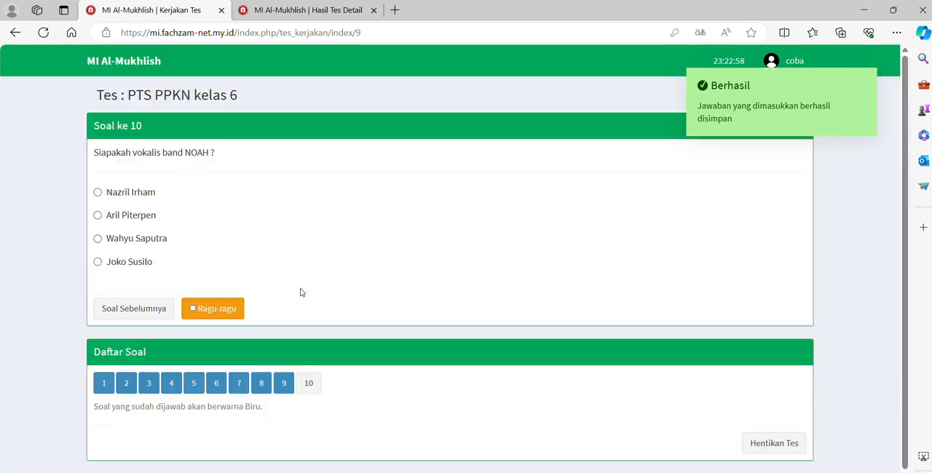
pyautogui.click(128, 194)
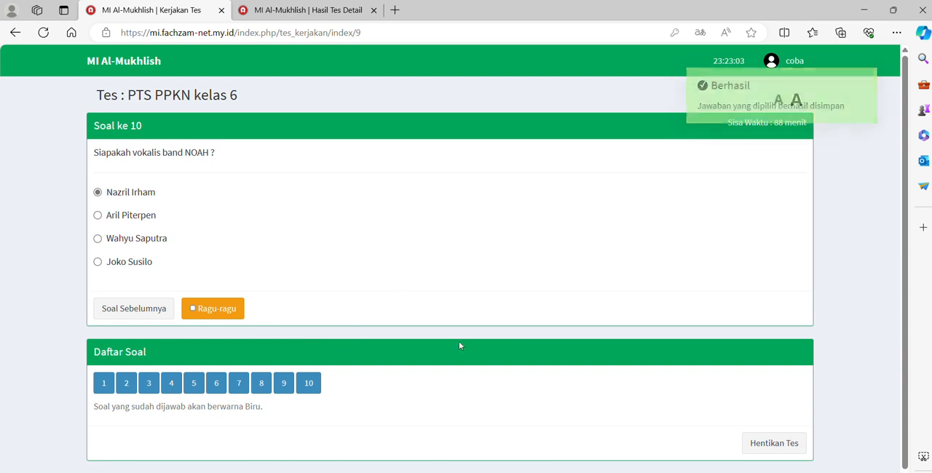
pyautogui.click(779, 447)
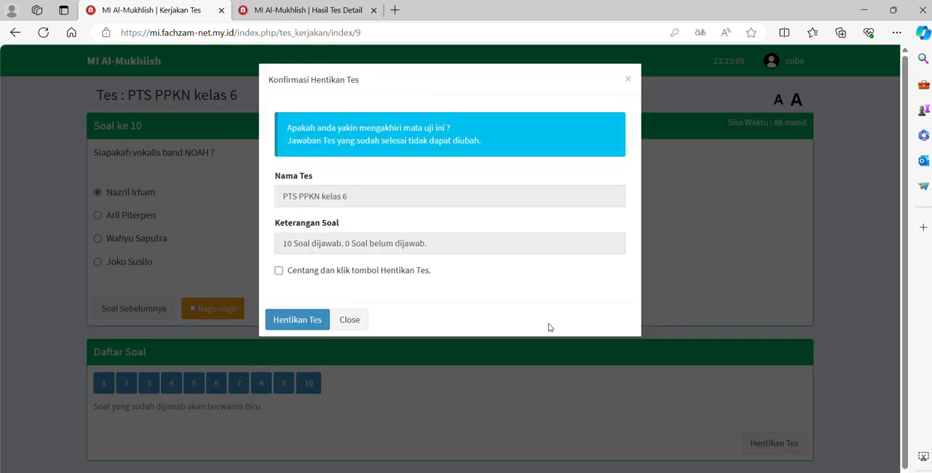
pyautogui.click(306, 275)
pyautogui.click(297, 318)
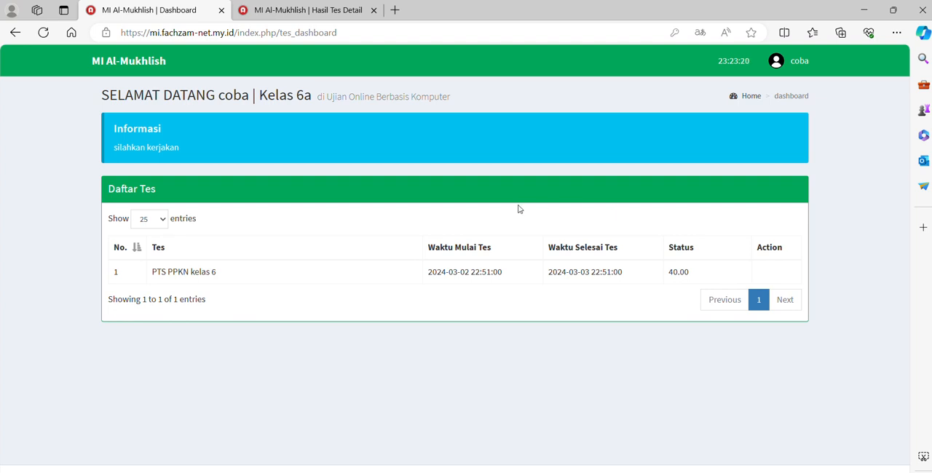
# Switch to the manager site in Chrome, reload the essay answer evaluation, and check the test filter for PTS PPKN kelas 6
pyautogui.click(442, 472)
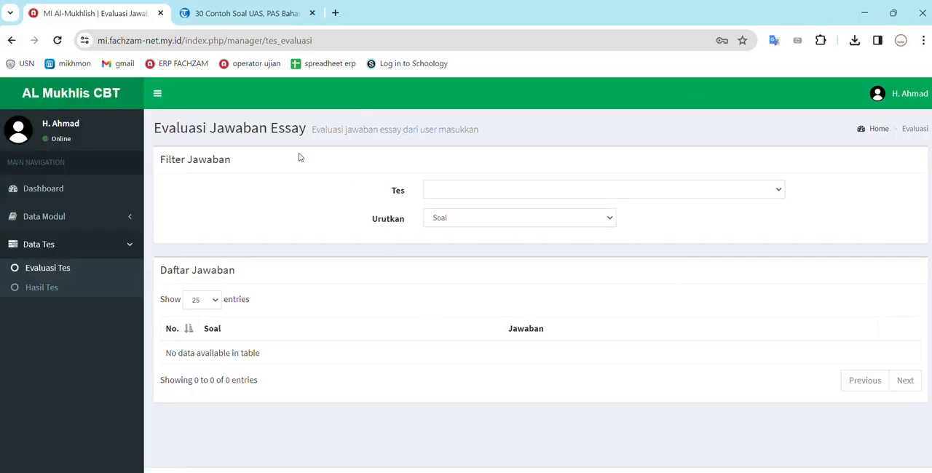
pyautogui.click(44, 269)
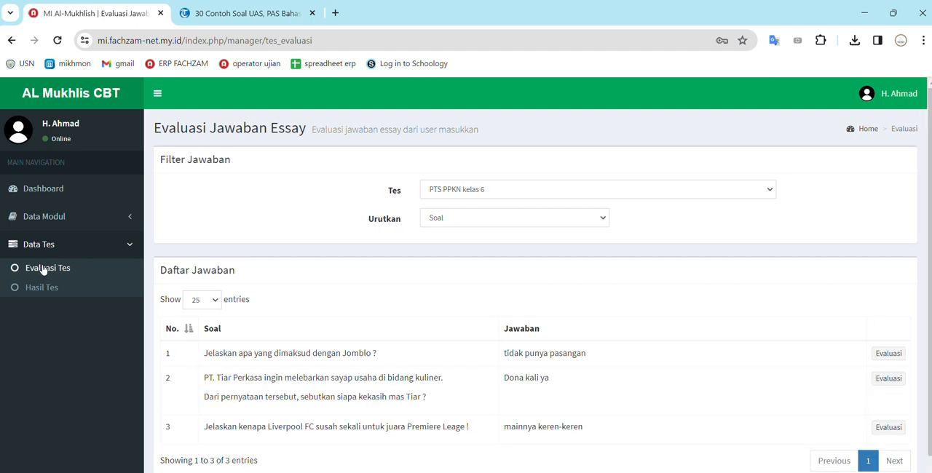
pyautogui.scroll(-1, 444, 347)
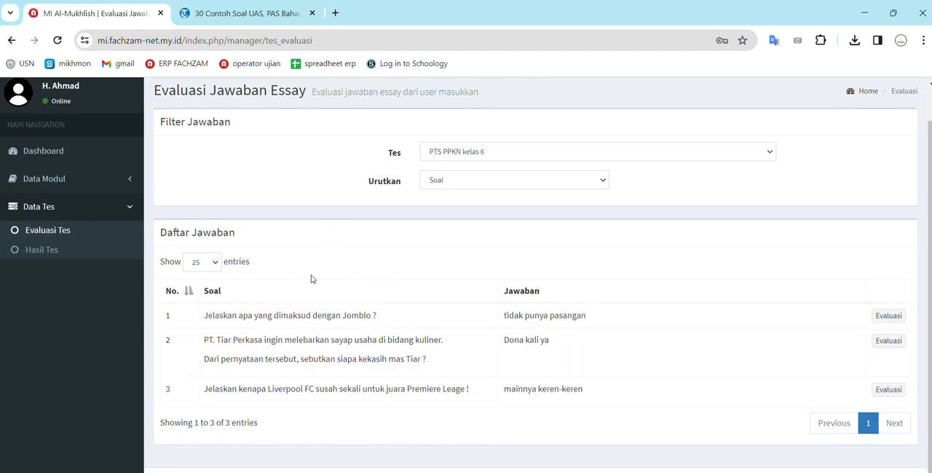
pyautogui.scroll(1, 311, 279)
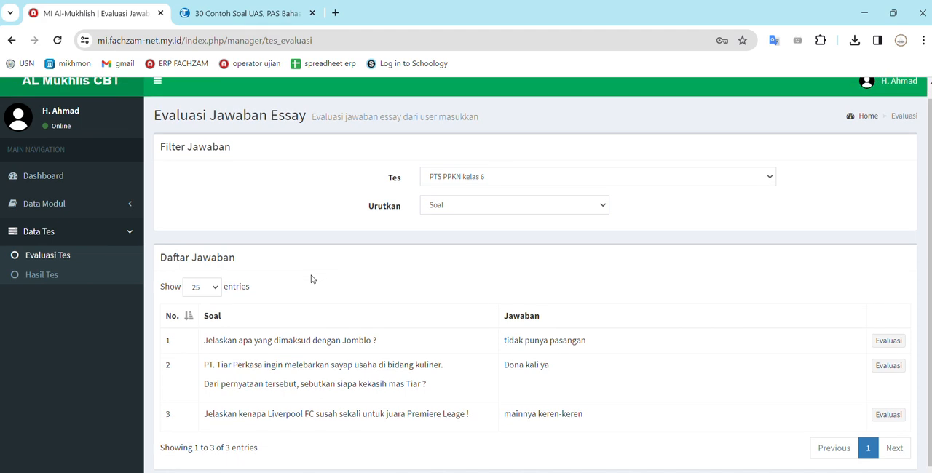
pyautogui.click(462, 175)
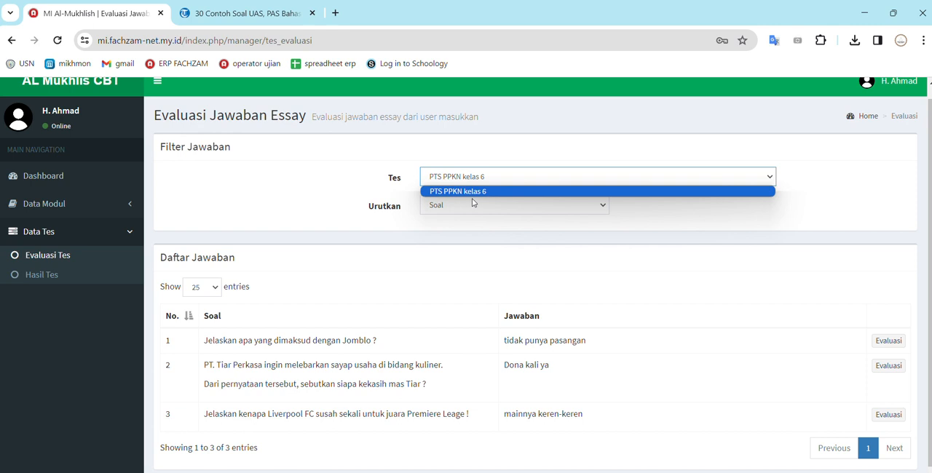
pyautogui.click(485, 180)
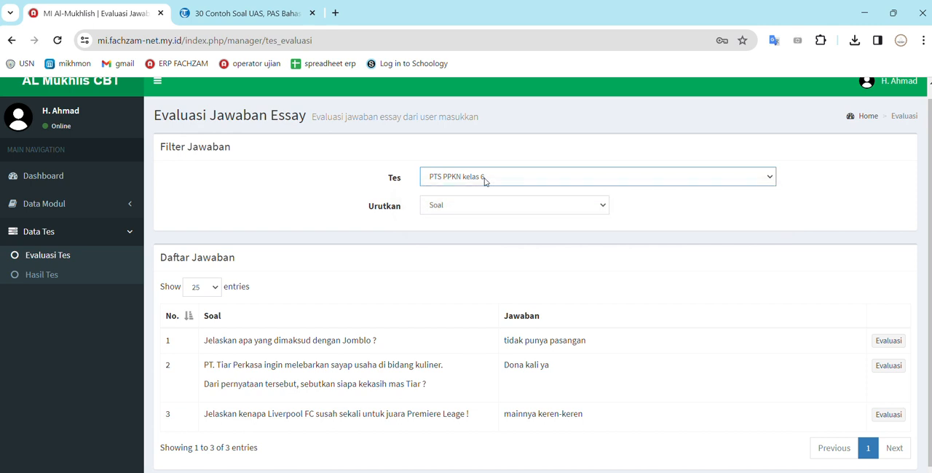
pyautogui.click(485, 181)
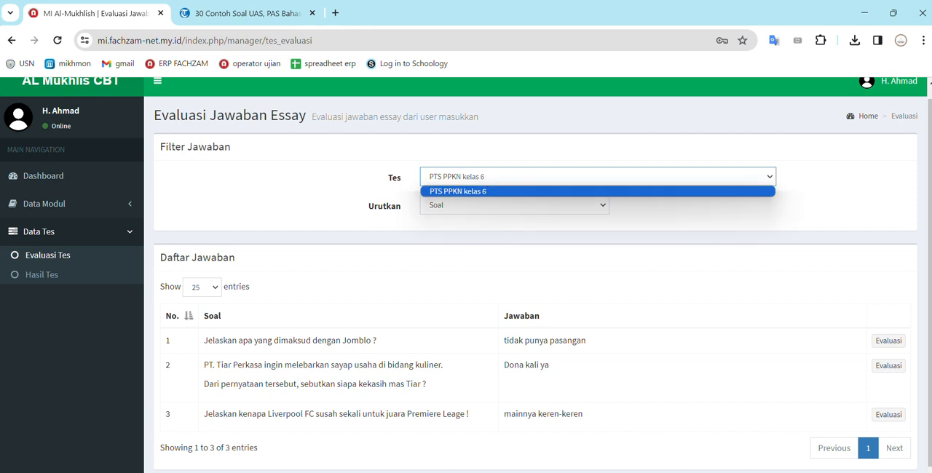
# Evaluate the essay answer about Jomblo with a score of 10 and save it
pyautogui.scroll(-1, 422, 389)
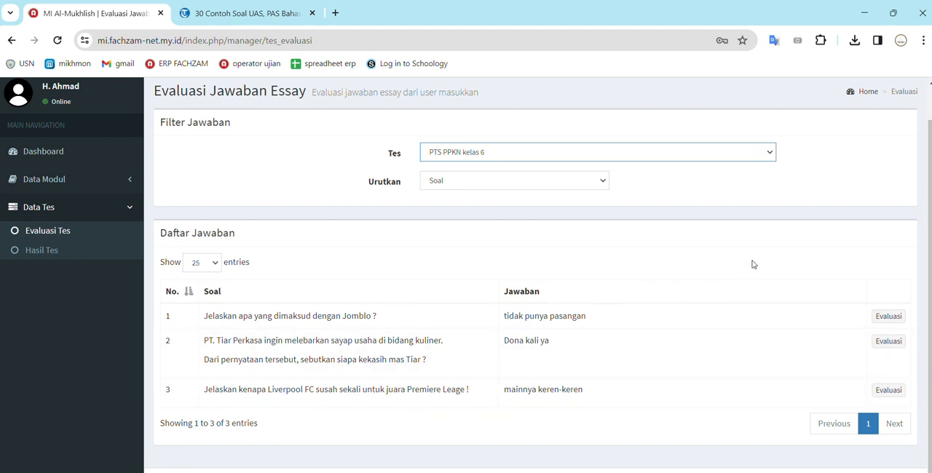
pyautogui.click(889, 317)
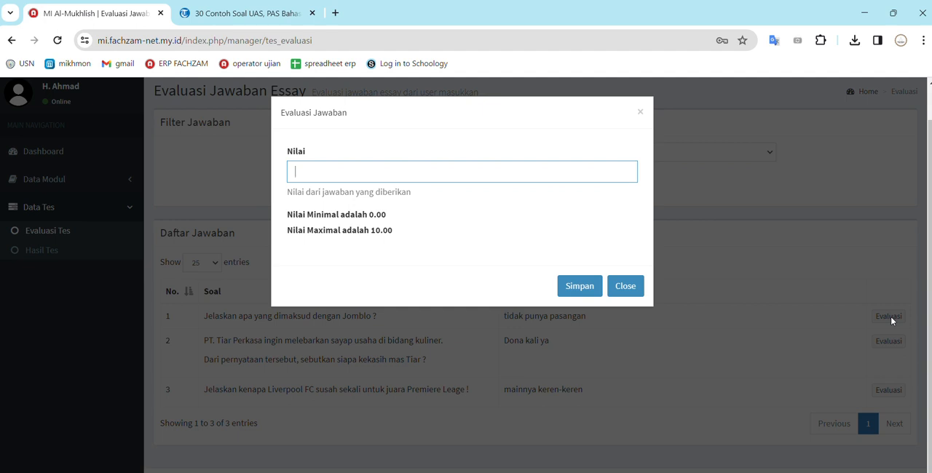
pyautogui.click(346, 181)
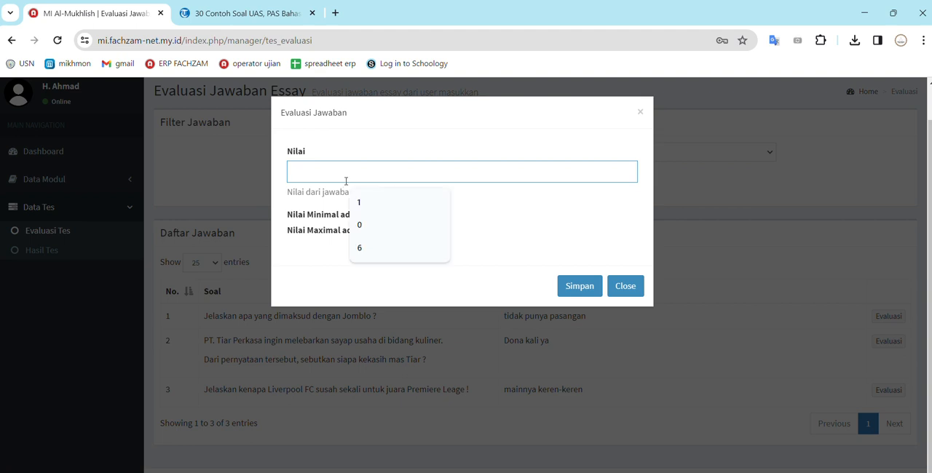
pyautogui.click(311, 223)
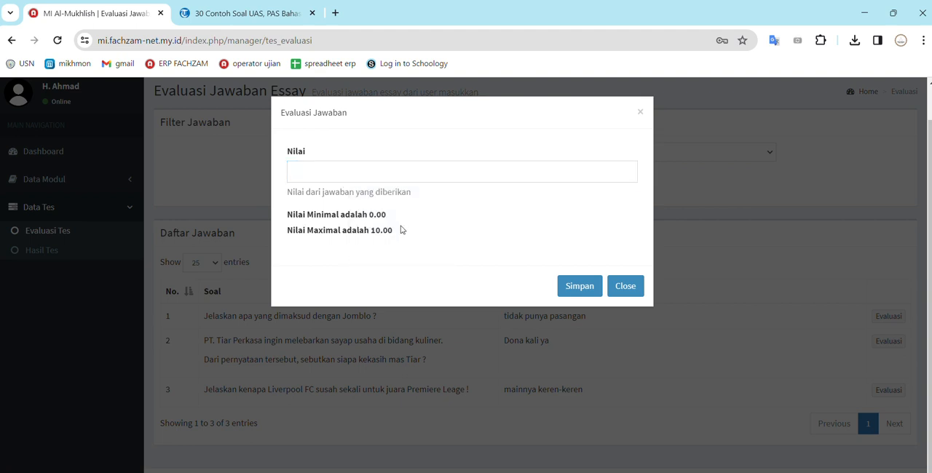
pyautogui.click(306, 178)
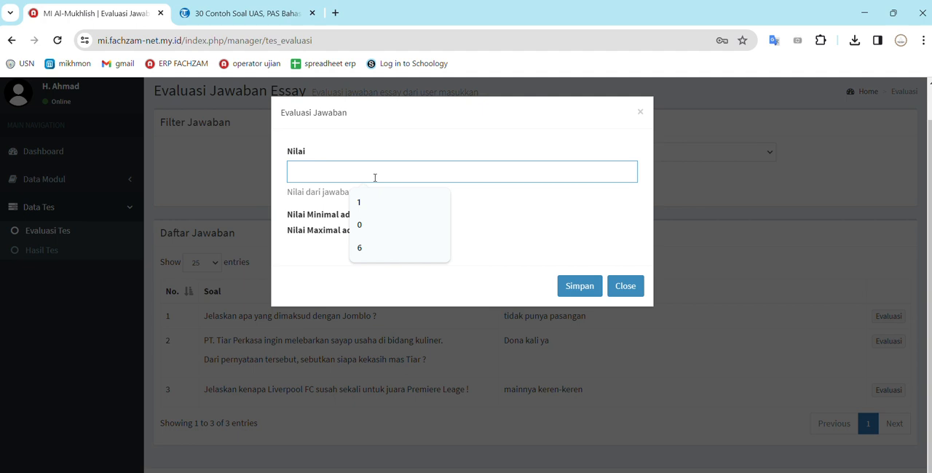
pyautogui.click(321, 211)
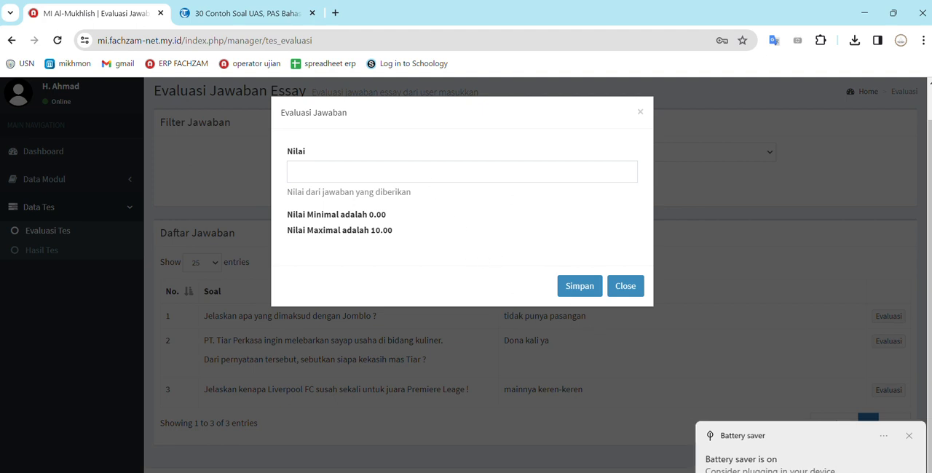
pyautogui.click(908, 439)
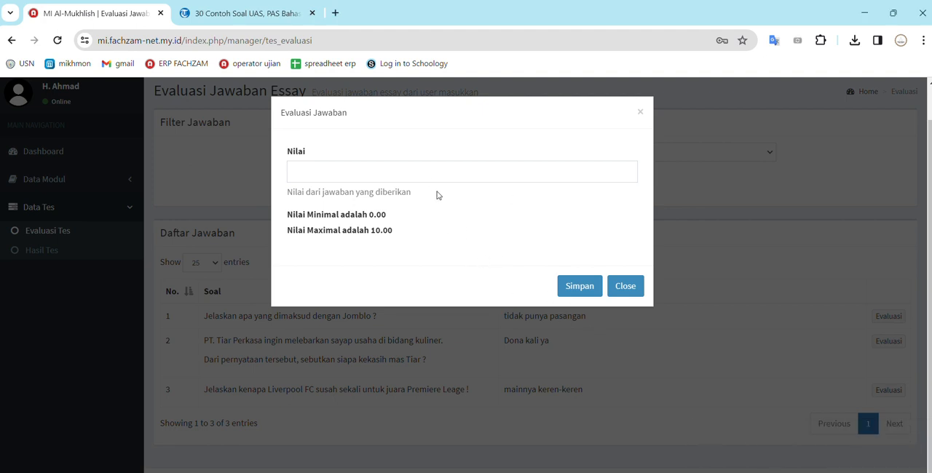
pyautogui.click(433, 169)
pyautogui.write('10')
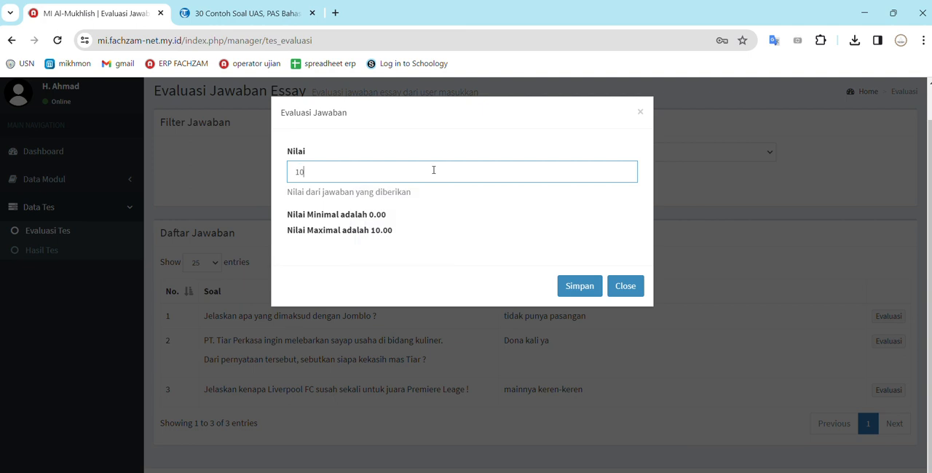
pyautogui.click(579, 286)
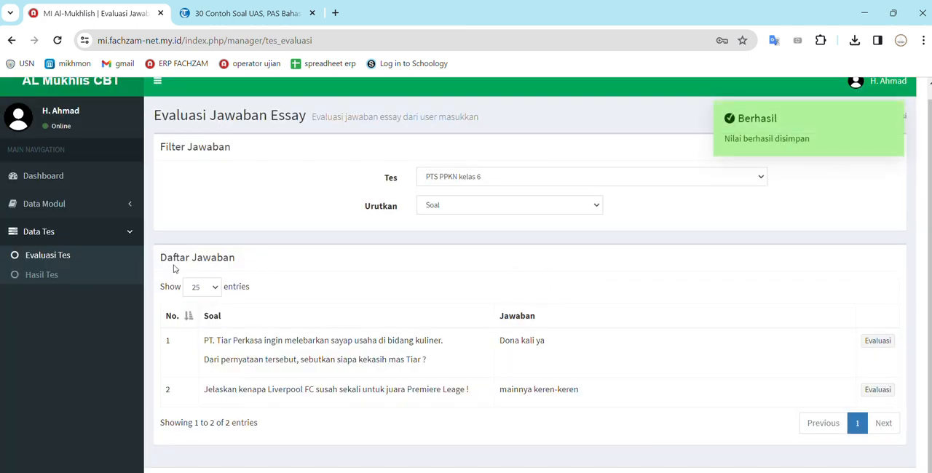
# Check the participant's points for PTS PPKN kelas 6 in the test results, comparing with the remaining essay evaluations
pyautogui.click(38, 280)
pyautogui.scroll(-1, 514, 341)
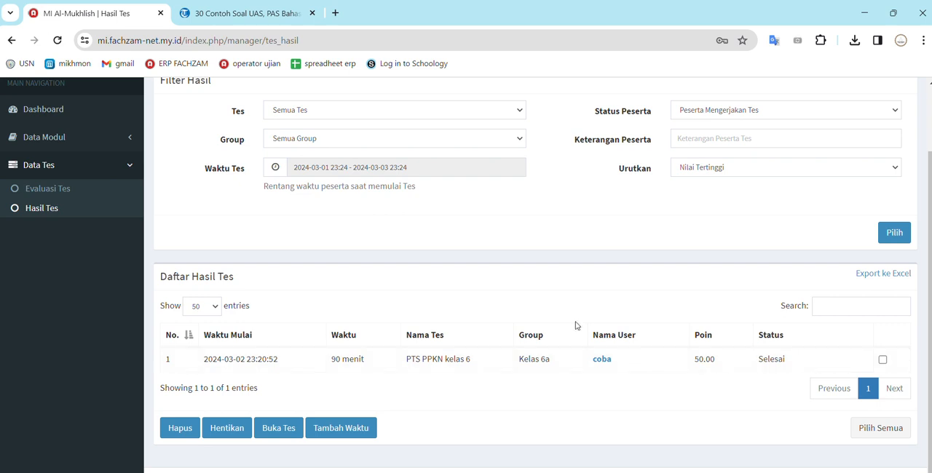
pyautogui.click(55, 189)
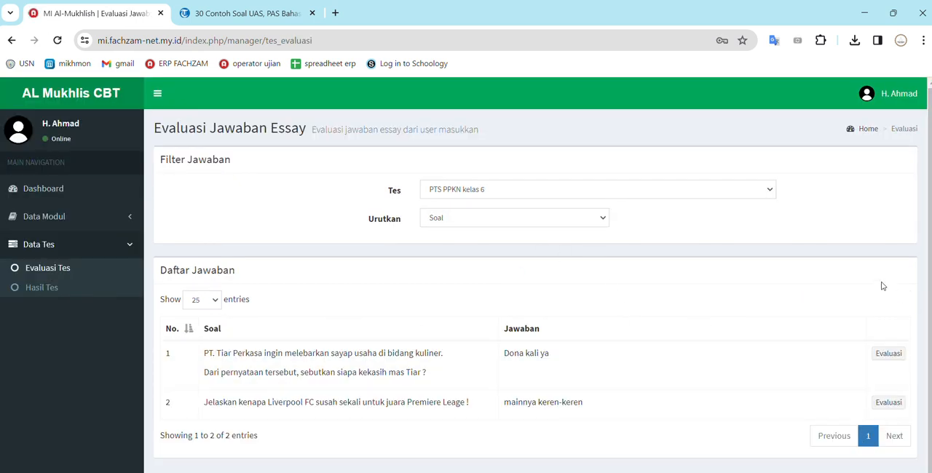
pyautogui.click(42, 289)
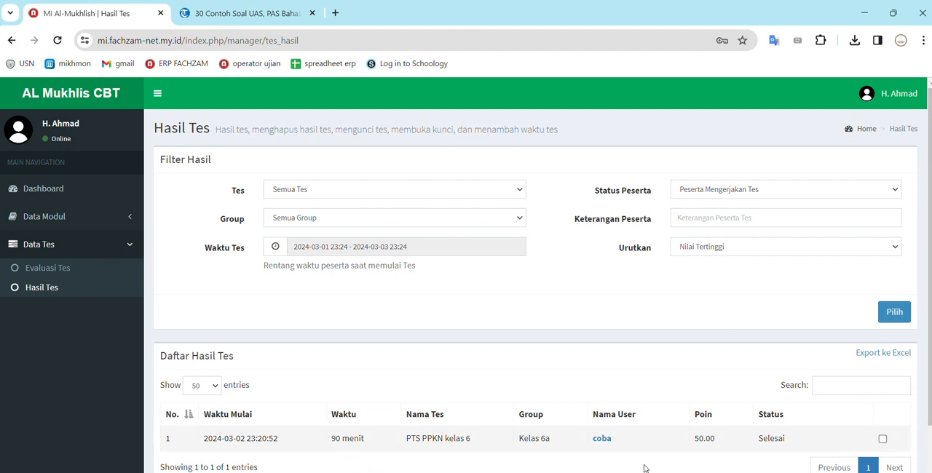
# Score the essay answer about Liverpool FC with 10, save it, and check the points in the test results
pyautogui.click(34, 269)
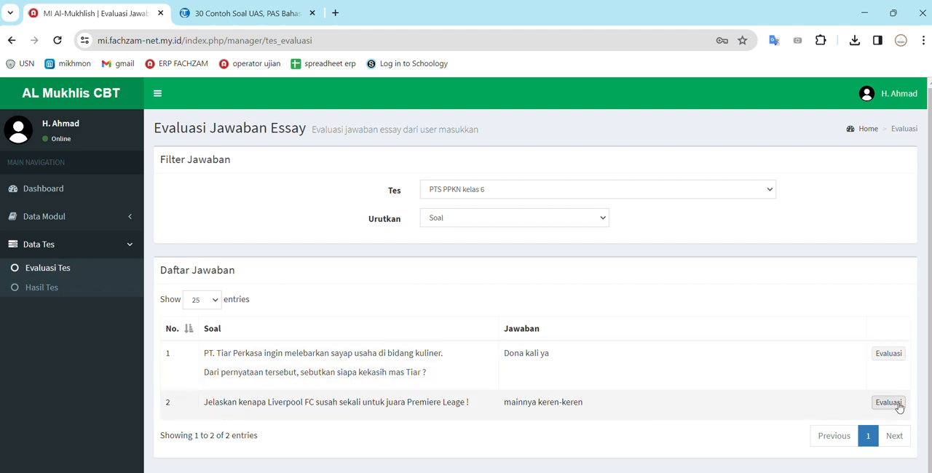
pyautogui.click(889, 403)
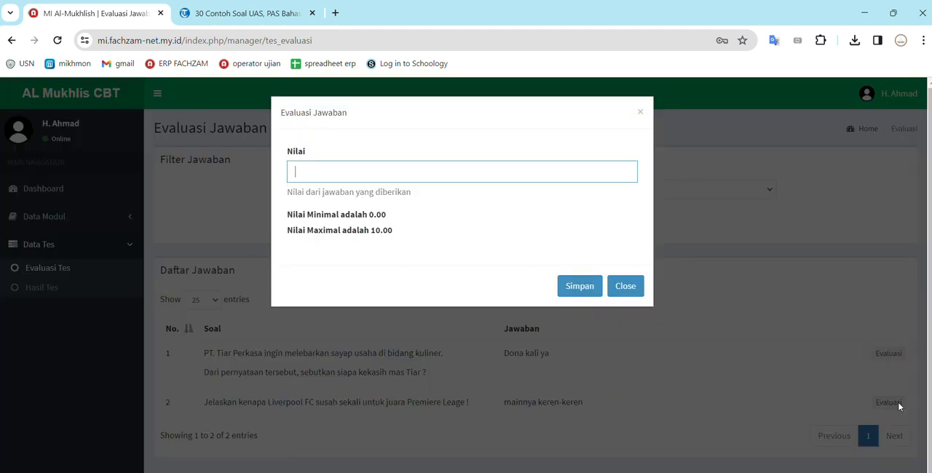
pyautogui.click(378, 176)
pyautogui.write('10')
pyautogui.click(580, 292)
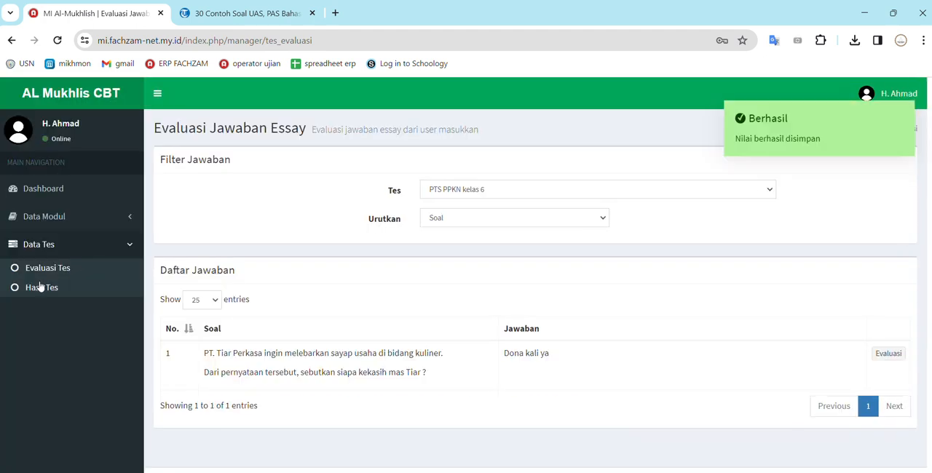
pyautogui.click(40, 287)
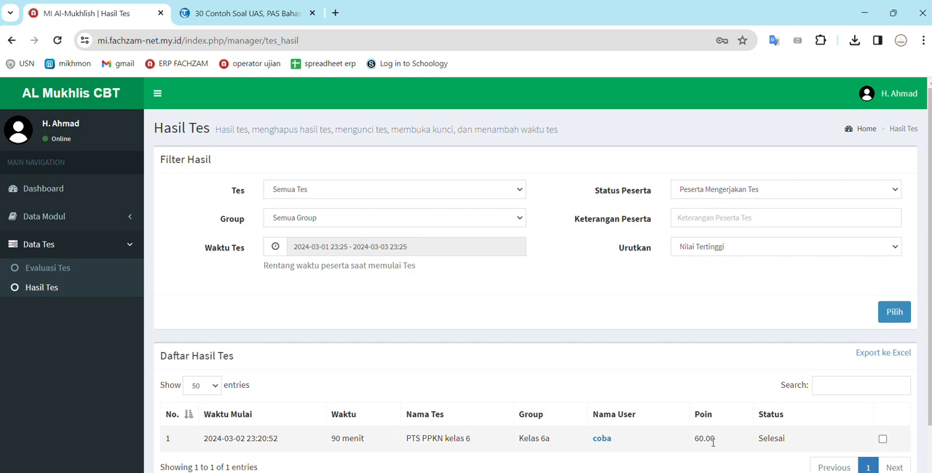
# Return to the essay evaluation, score the answer about PT. Tiar Perkasa with 5 and save it
pyautogui.click(45, 269)
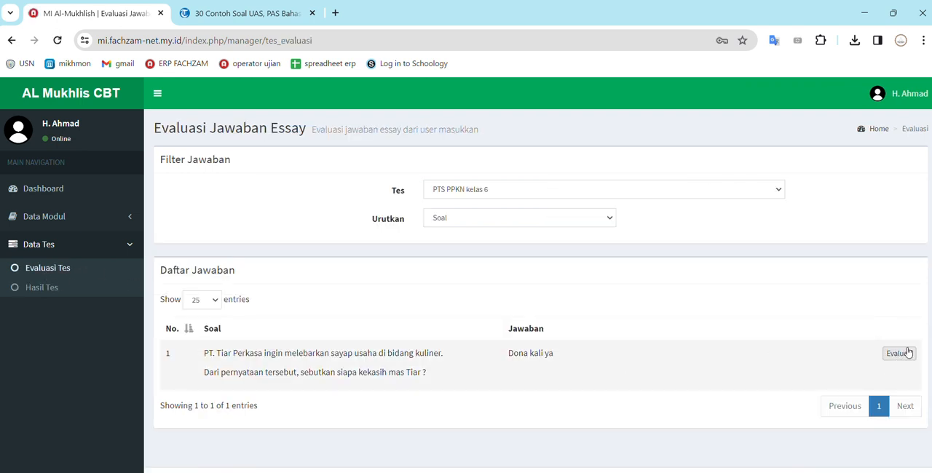
pyautogui.click(907, 353)
pyautogui.click(328, 177)
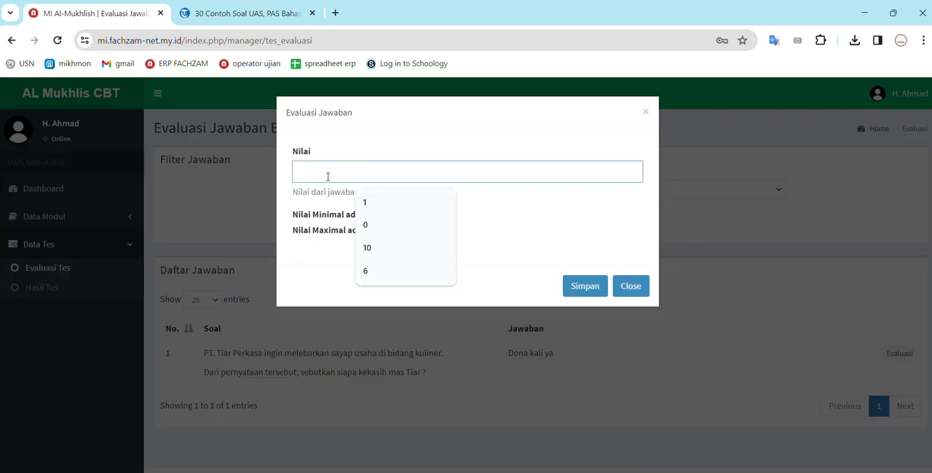
pyautogui.write('5')
pyautogui.click(597, 289)
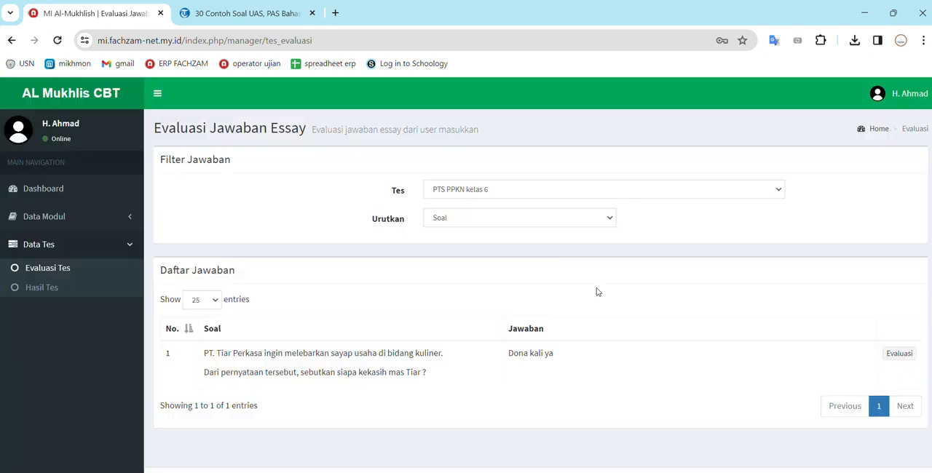
# Check the test results list and open the participant's detailed result for PTS PPKN kelas 6
pyautogui.click(30, 289)
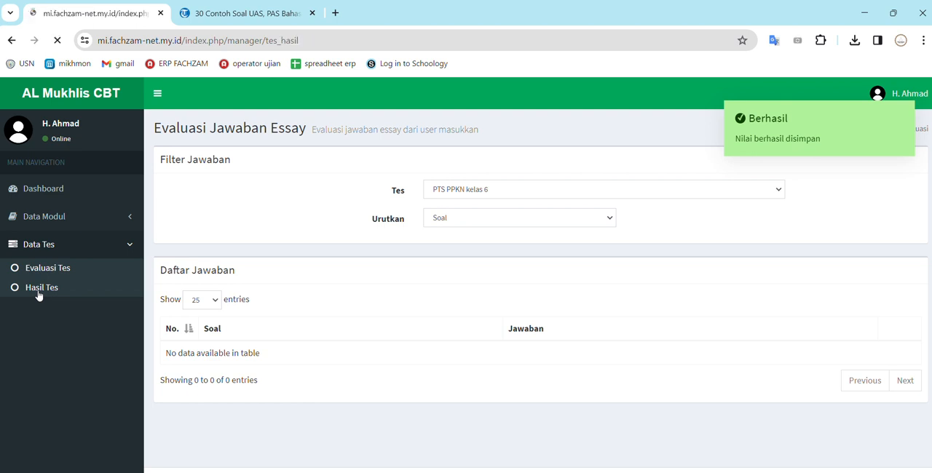
pyautogui.scroll(-2, 691, 438)
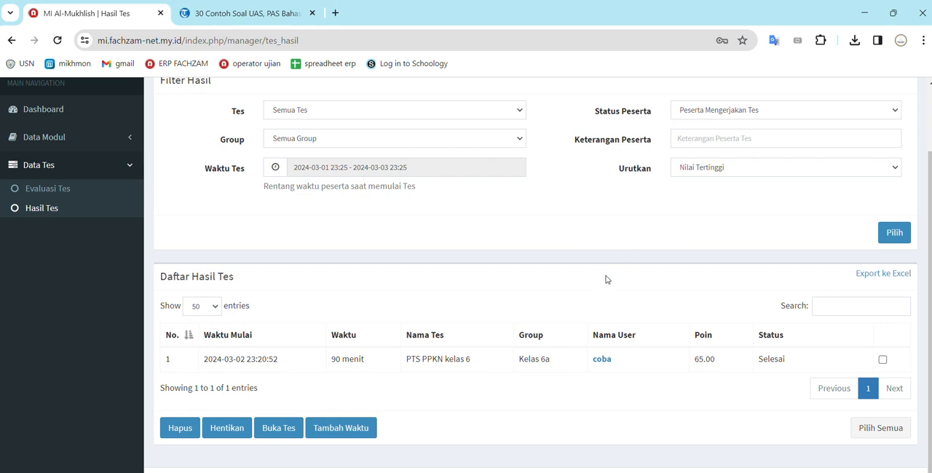
pyautogui.click(603, 367)
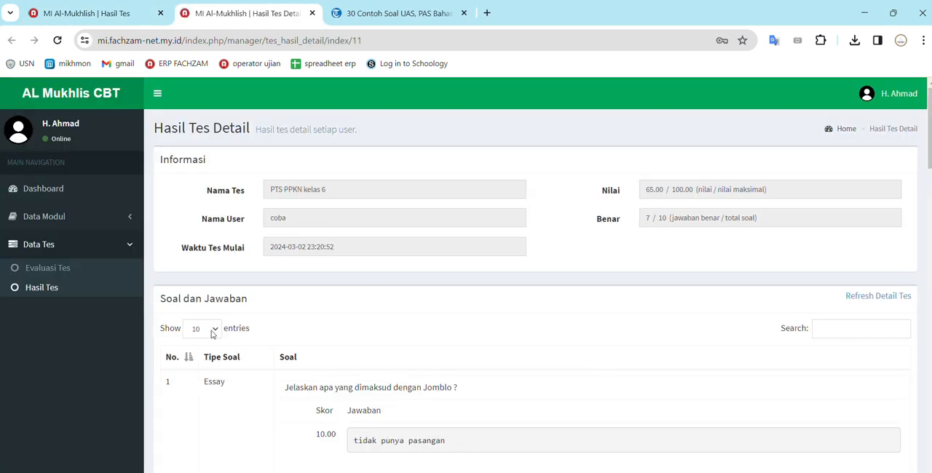
# Review the scores, answer keys and chosen answers of all ten questions in the detailed test result
pyautogui.scroll(-2, 211, 333)
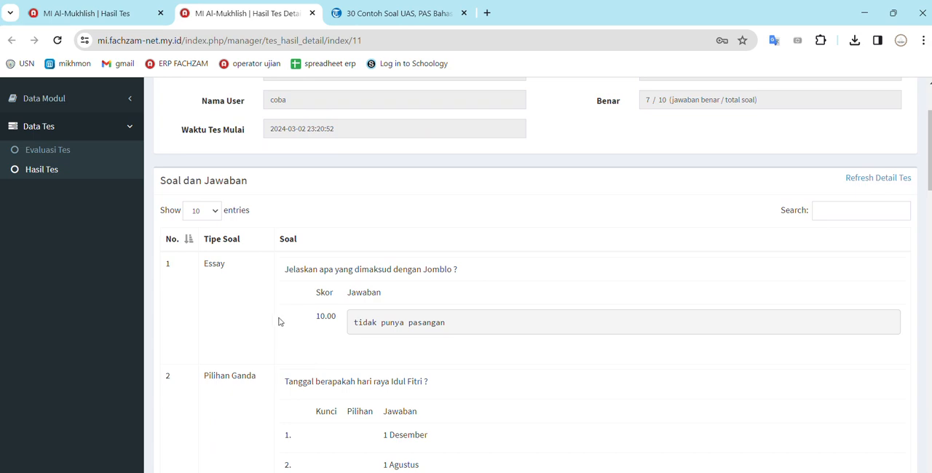
pyautogui.scroll(-7, 322, 326)
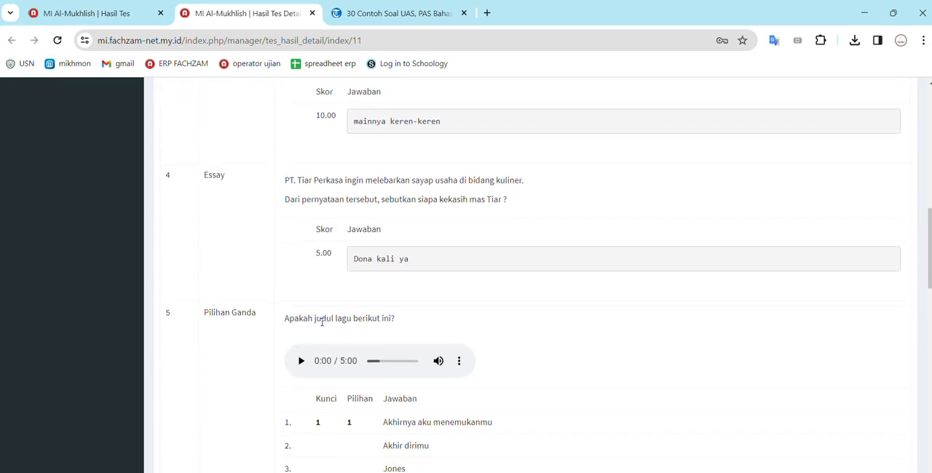
pyautogui.scroll(-7, 321, 326)
pyautogui.scroll(4, 321, 321)
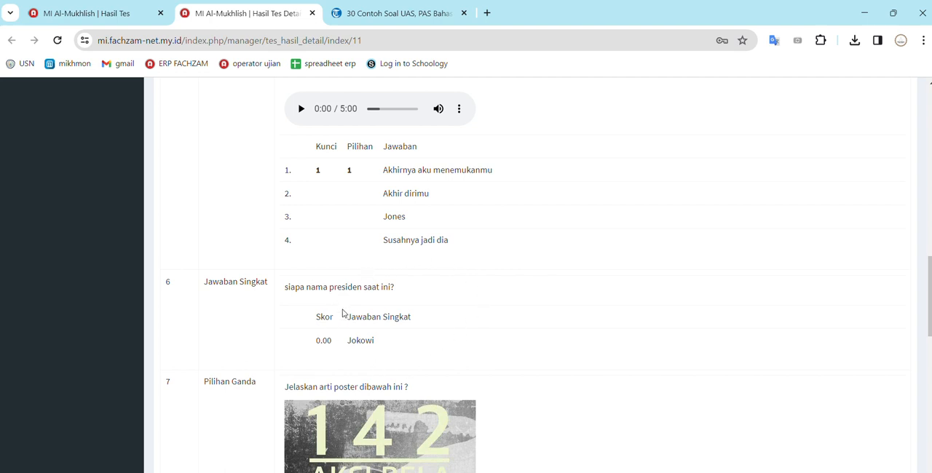
pyautogui.scroll(-1, 385, 335)
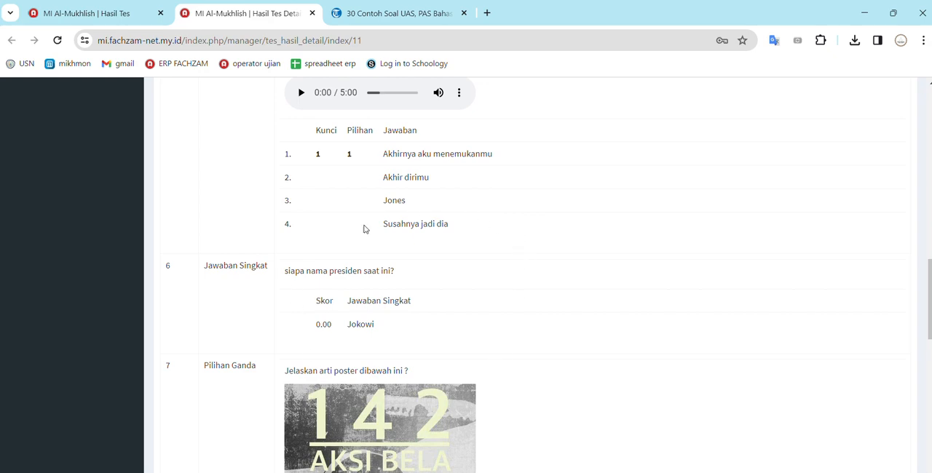
pyautogui.scroll(-7, 344, 328)
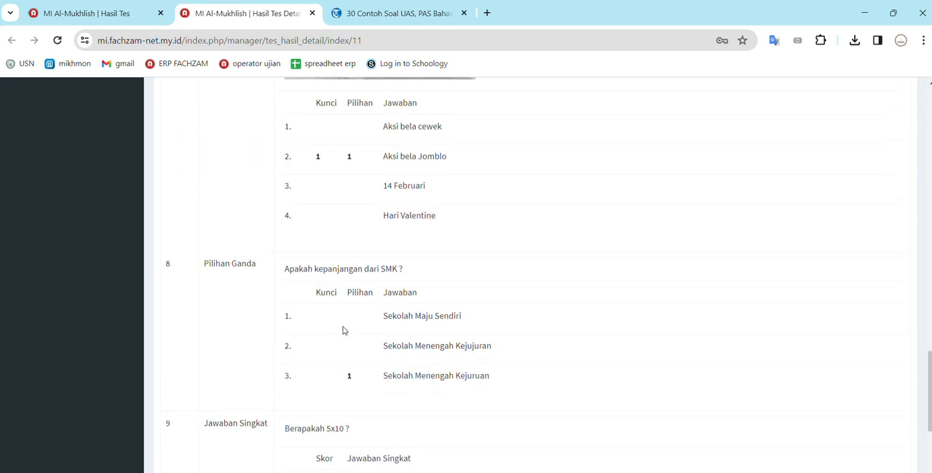
pyautogui.scroll(-2, 344, 331)
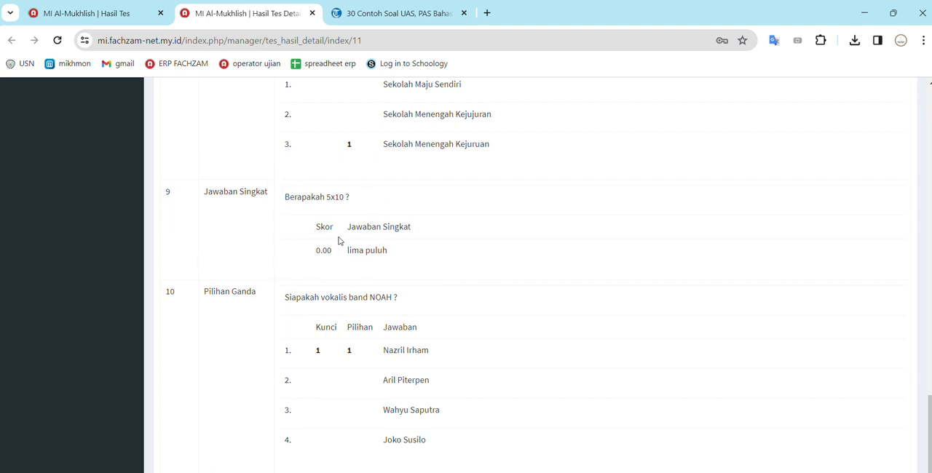
pyautogui.scroll(-1, 338, 241)
pyautogui.scroll(12, 339, 241)
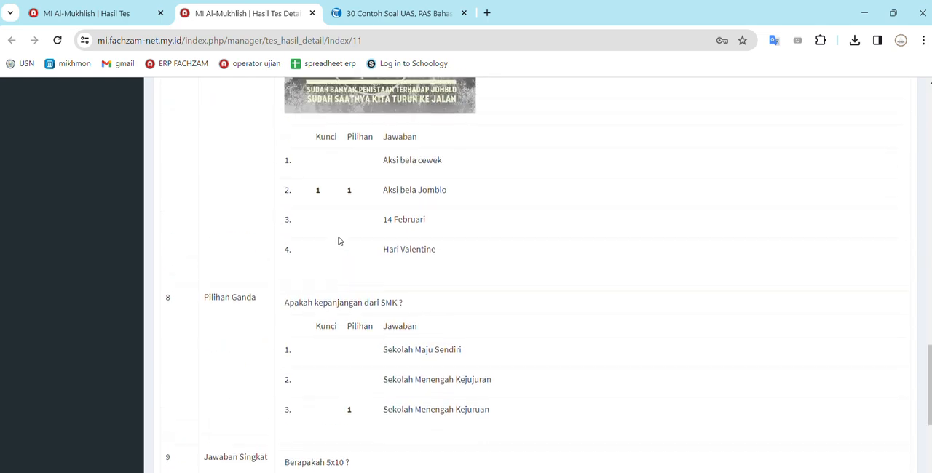
pyautogui.scroll(12, 339, 241)
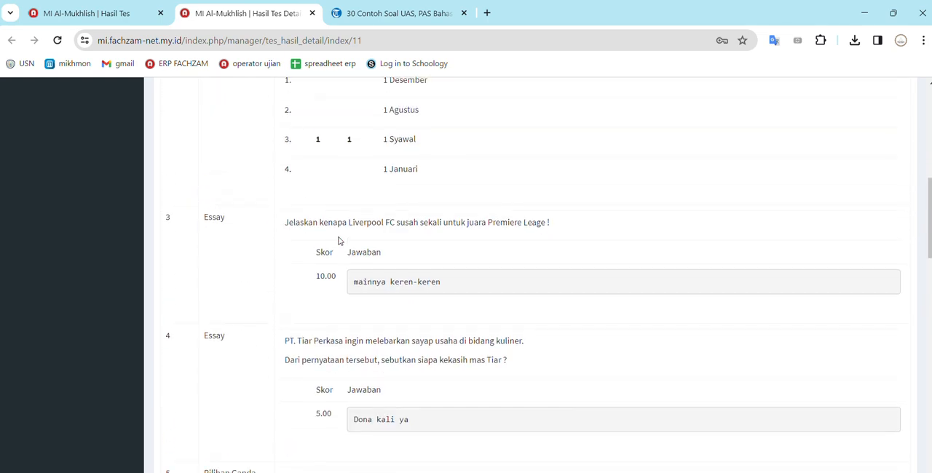
pyautogui.scroll(-4, 339, 241)
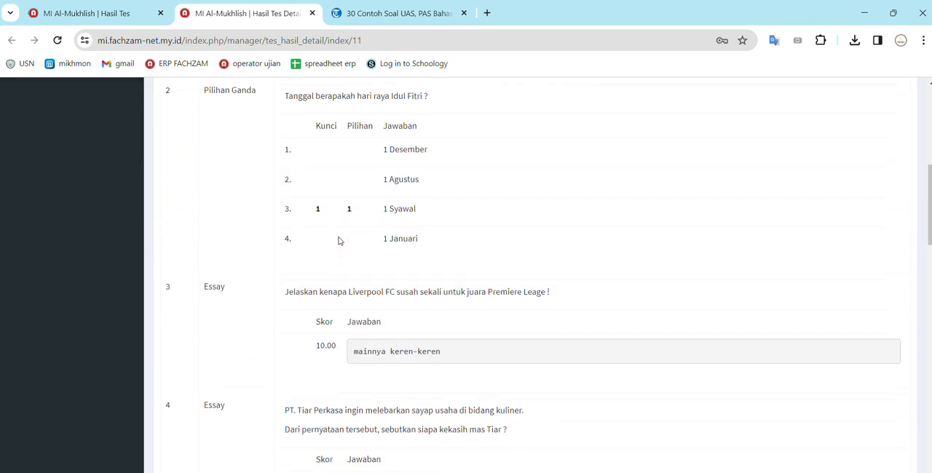
pyautogui.scroll(6, 339, 241)
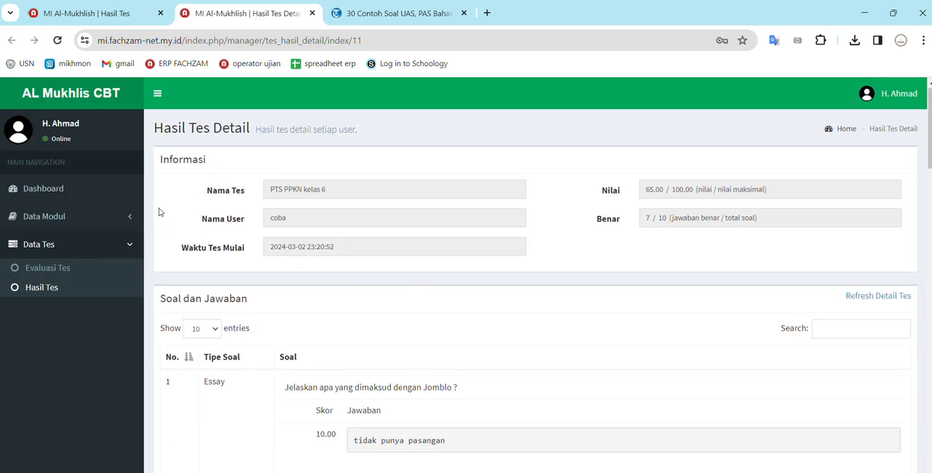
pyautogui.scroll(-1, 322, 339)
pyautogui.scroll(2, 322, 337)
pyautogui.click(53, 218)
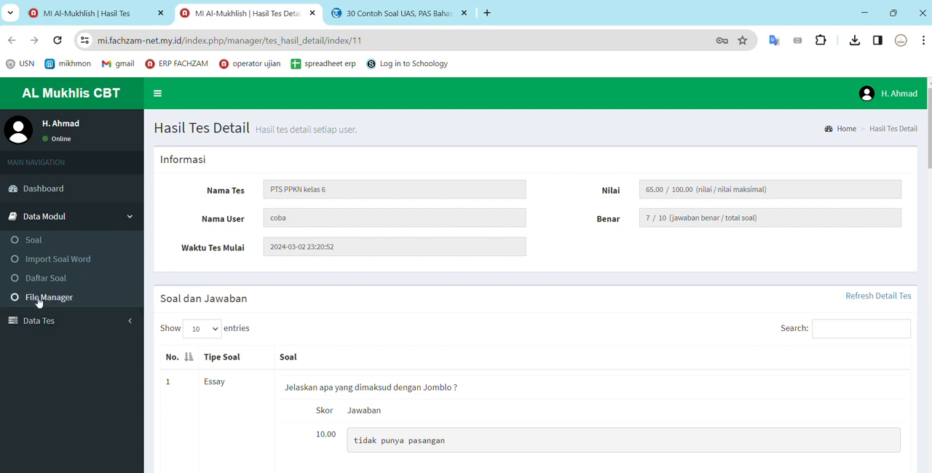
pyautogui.click(42, 326)
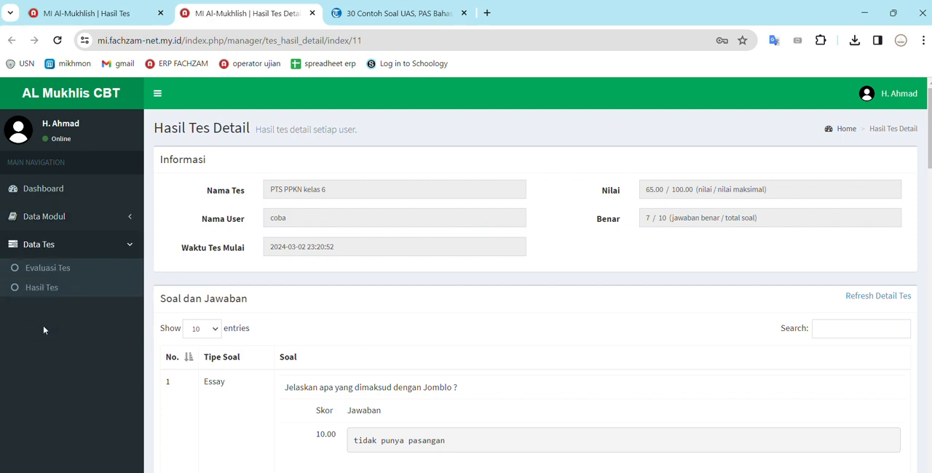
pyautogui.click(69, 217)
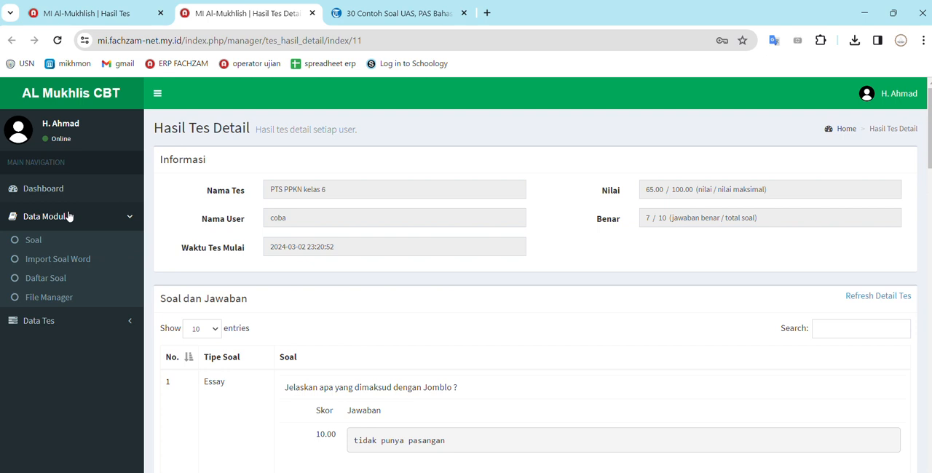
# Open the test results page and check which tests the result filter offers, leaving it on Semua Tes
pyautogui.click(28, 320)
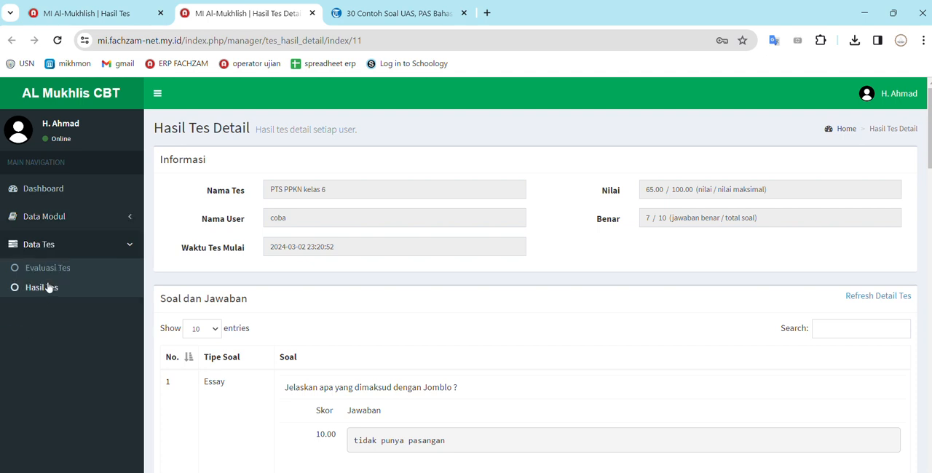
pyautogui.click(46, 287)
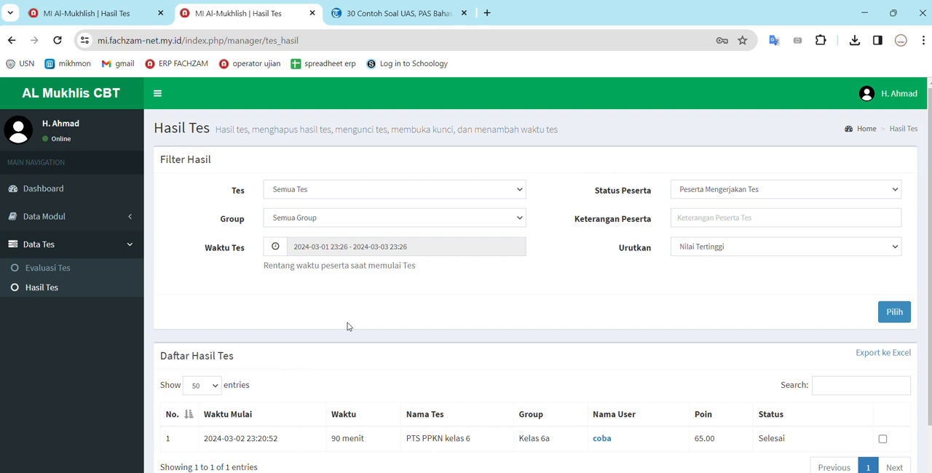
pyautogui.scroll(-2, 347, 326)
pyautogui.scroll(1, 347, 326)
pyautogui.click(357, 149)
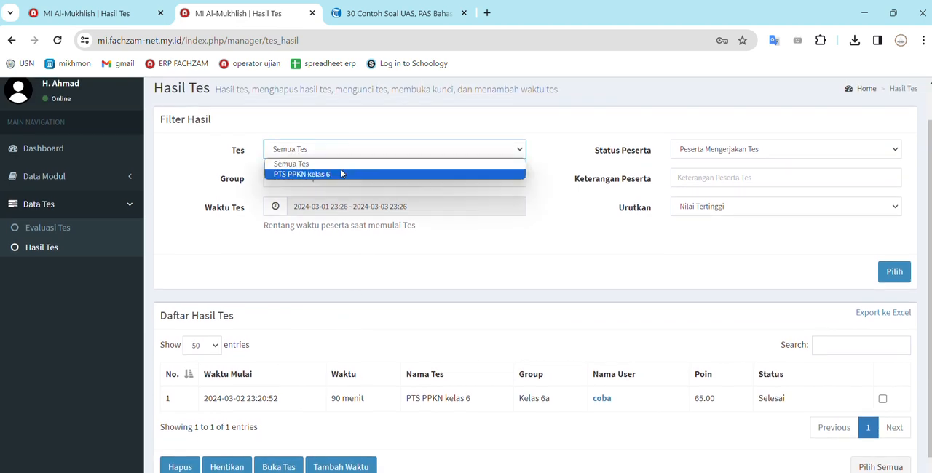
pyautogui.click(354, 150)
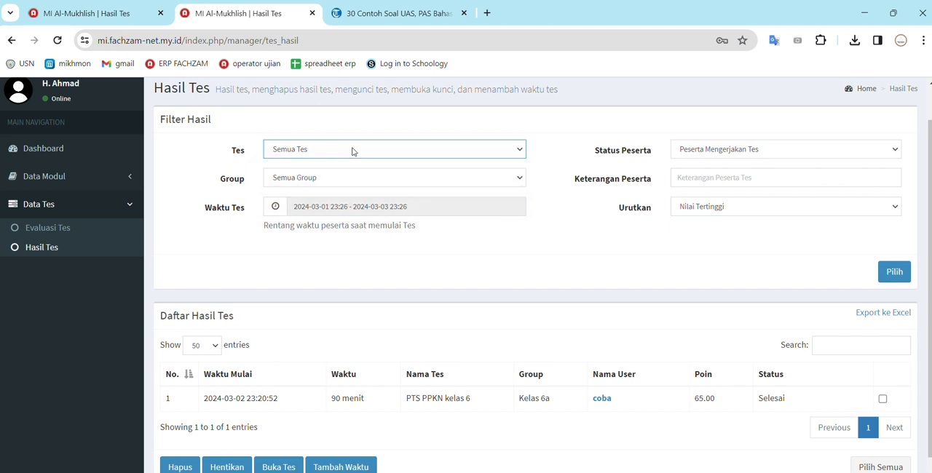
# Filter the test results by the group Kelas 3
pyautogui.click(347, 179)
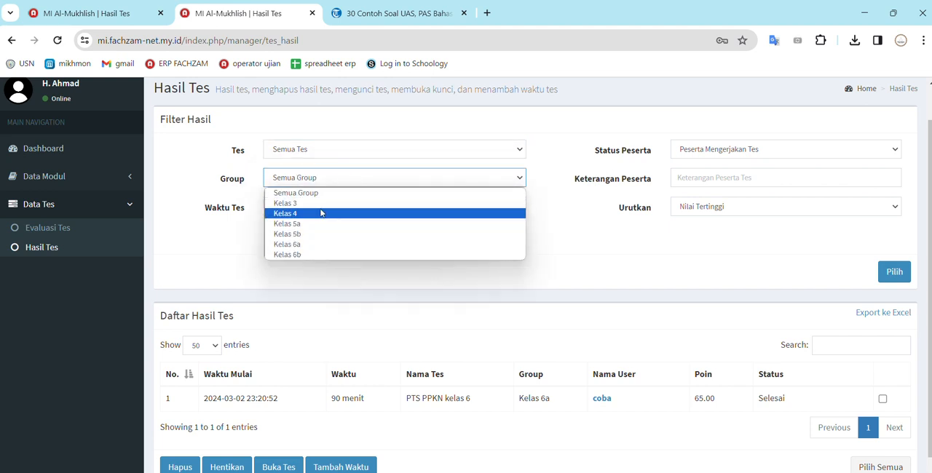
pyautogui.click(321, 203)
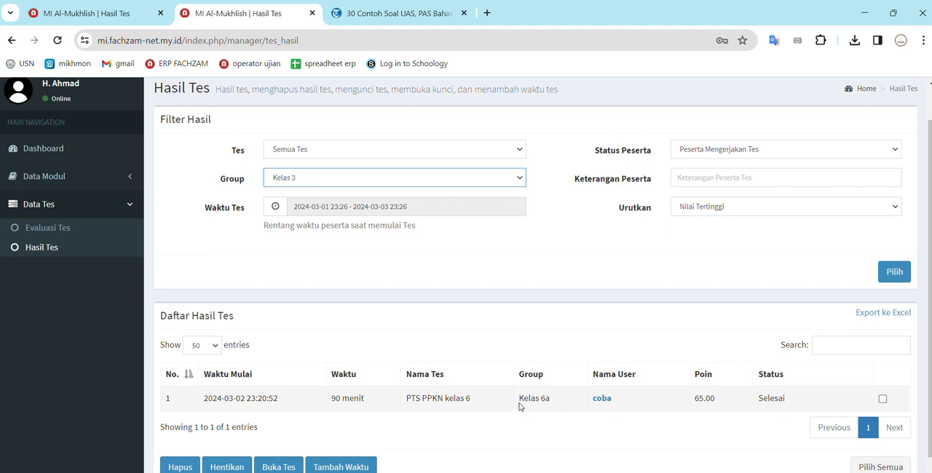
pyautogui.click(900, 280)
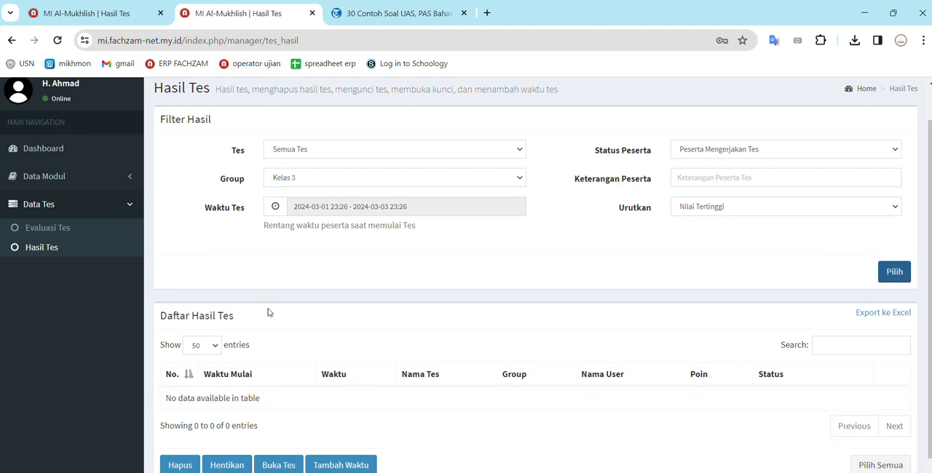
# Switch the group filter to Kelas 6a and apply it to the test results list
pyautogui.click(343, 179)
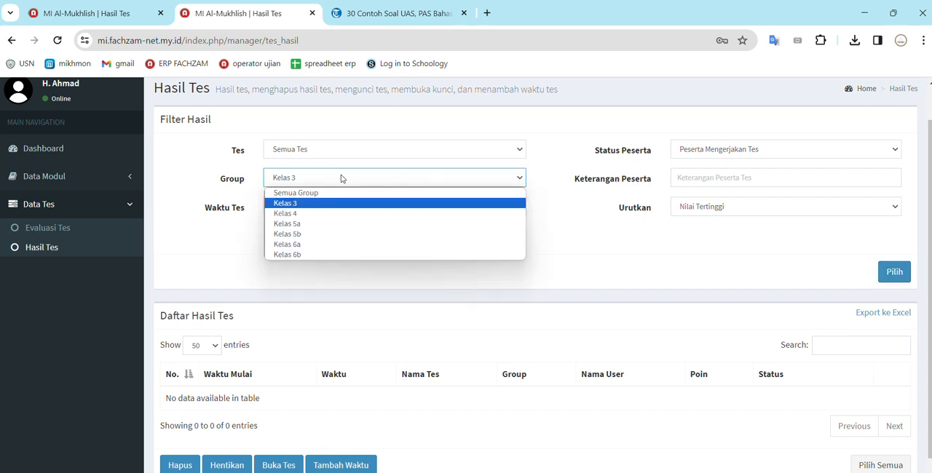
pyautogui.click(324, 245)
pyautogui.click(895, 274)
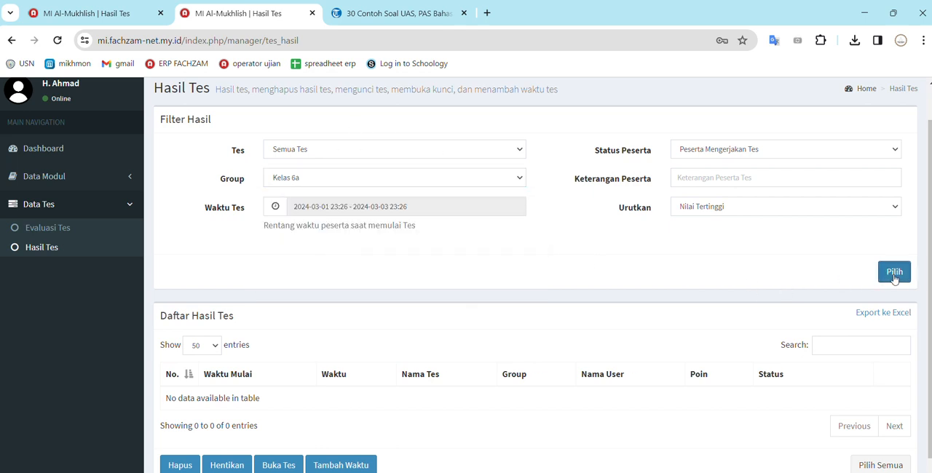
# Reset the group filter to Semua Group and reload the test results for all groups
pyautogui.click(333, 180)
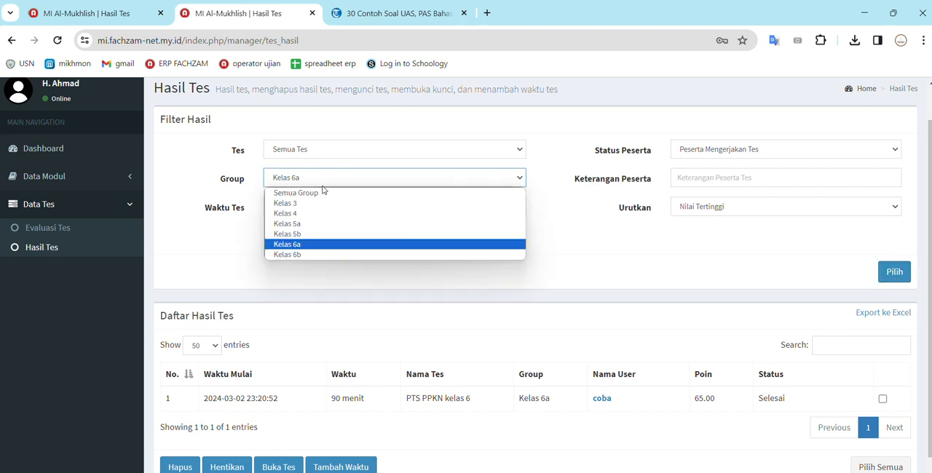
pyautogui.click(322, 193)
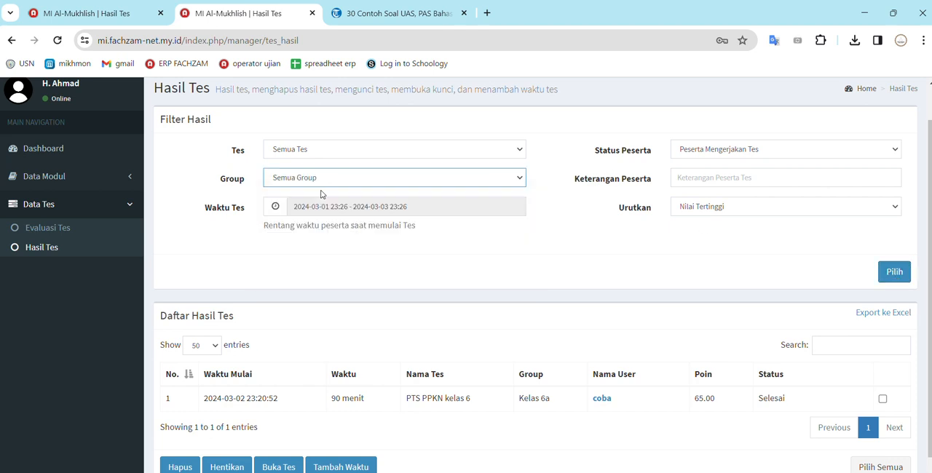
pyautogui.click(888, 282)
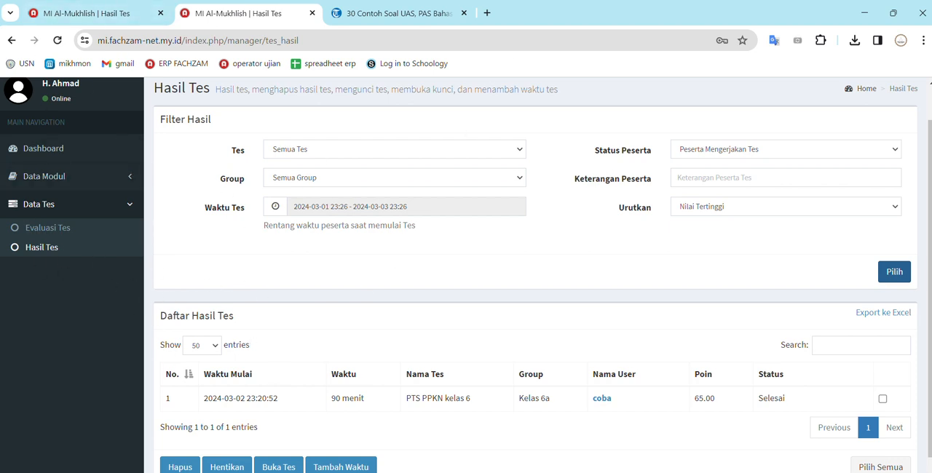
pyautogui.scroll(1, 587, 401)
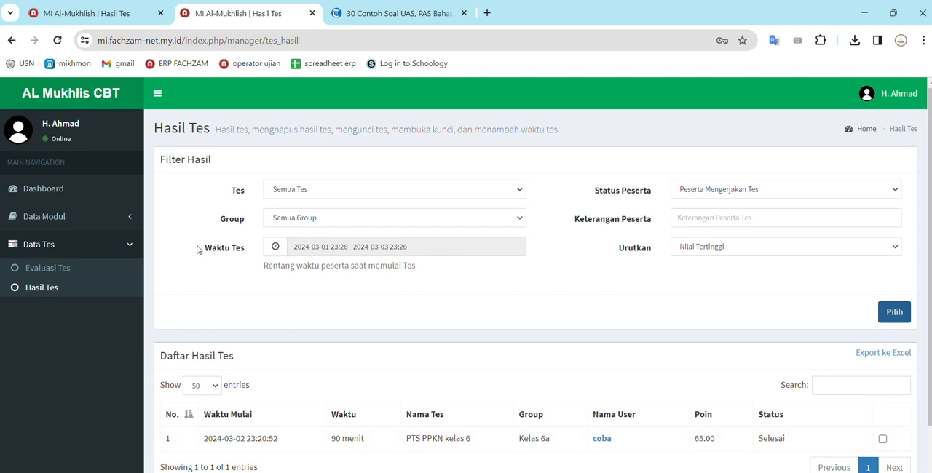